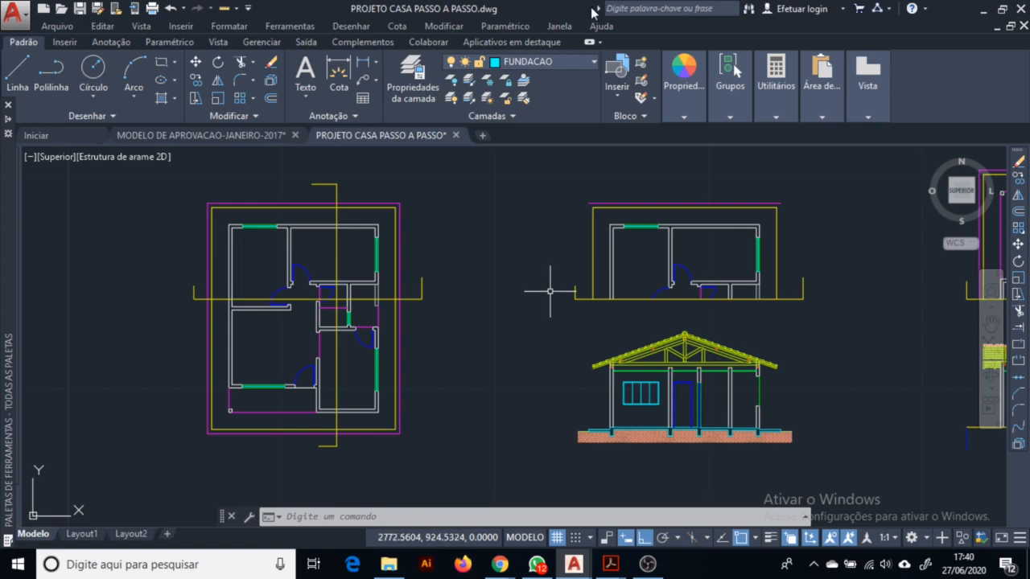
Open the drawing's custom annotation scale list and redefine the 1:125 scale with 8 paper units.
scroll(217, 200, up, 2)
mouse_move(197, 194)
middle_down()
mouse_move(260, 257)
mouse_move(252, 319)
middle_up()
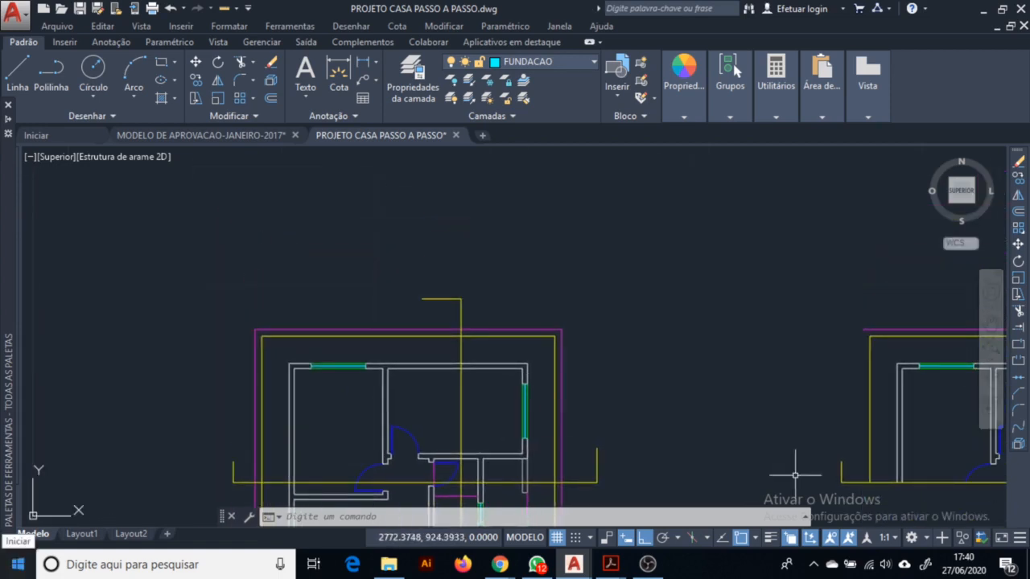
scroll(329, 402, up, 2)
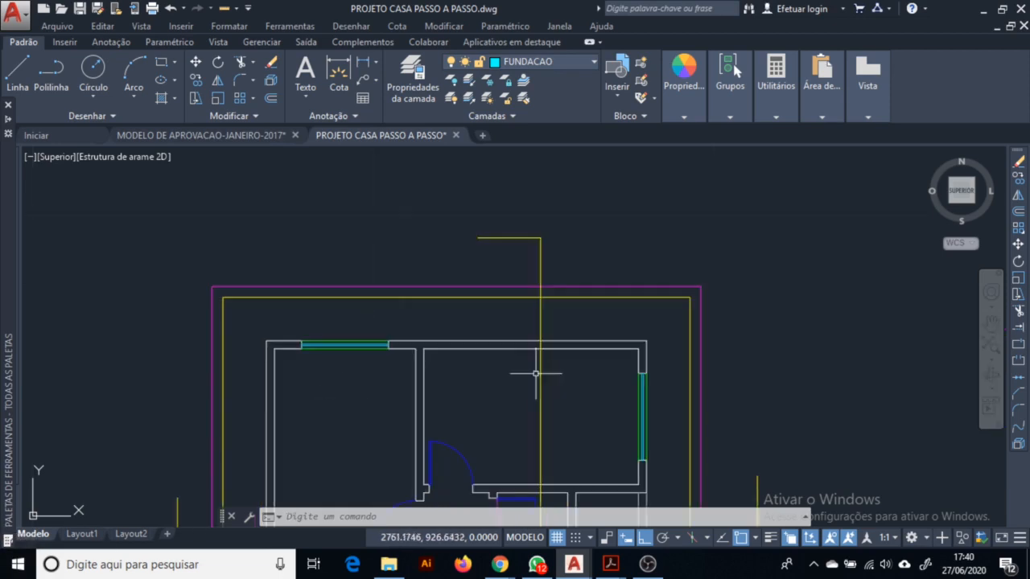
click(888, 539)
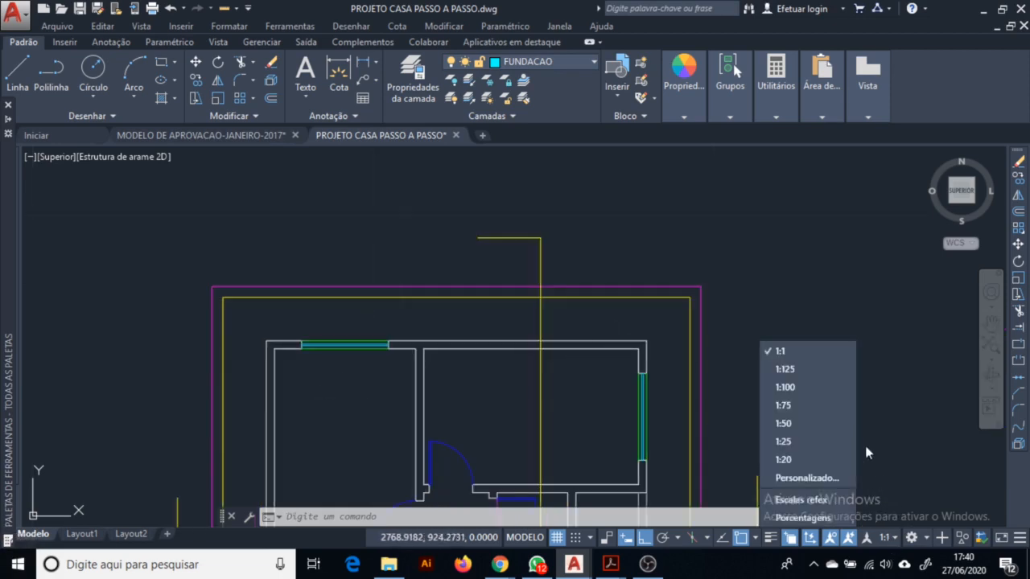
click(807, 478)
click(480, 242)
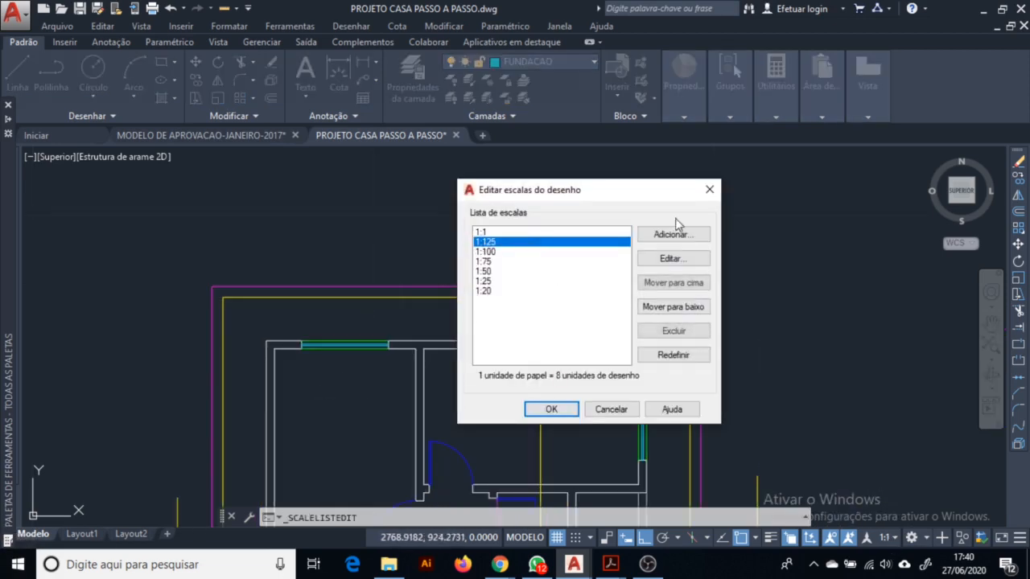
click(672, 259)
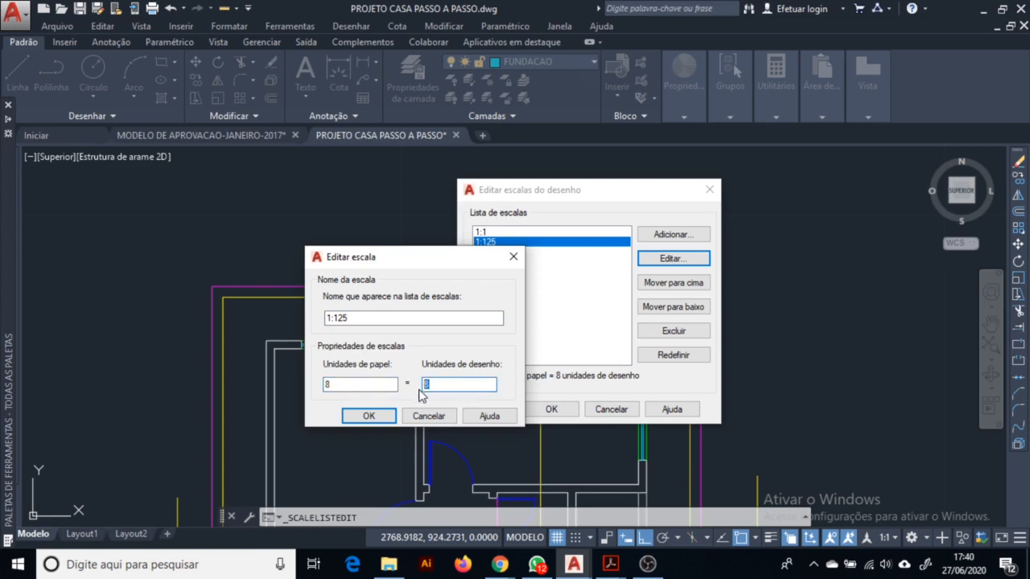
key(Return)
Redefine the 1:100 scale as 10 paper units to 1 drawing unit.
click(515, 251)
click(673, 258)
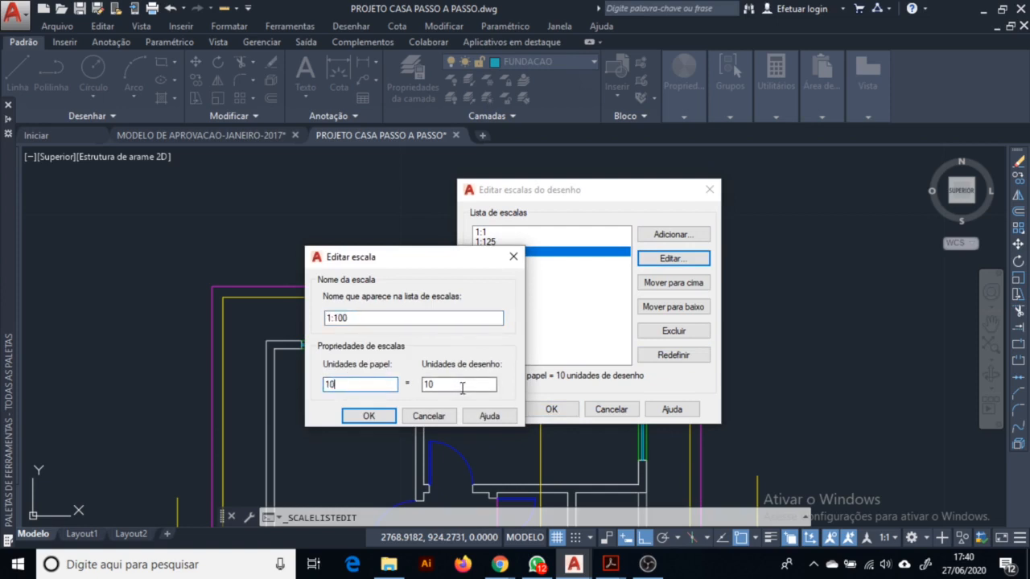
click(369, 416)
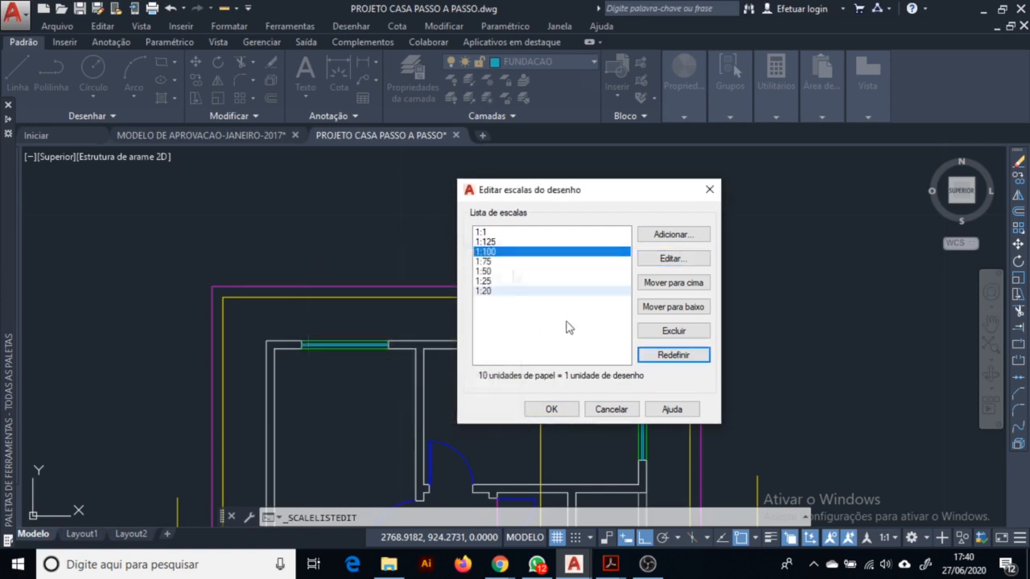
Define the 1:50 scale as 20 paper units to 1 drawing unit and accept the edited scale list.
click(554, 271)
click(669, 261)
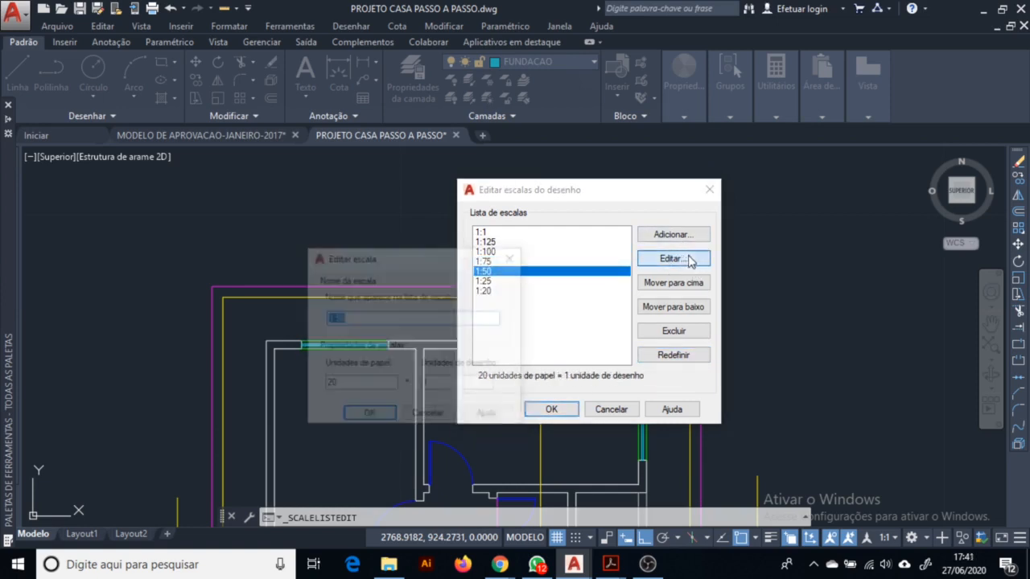
drag(442, 266, 410, 235)
click(345, 355)
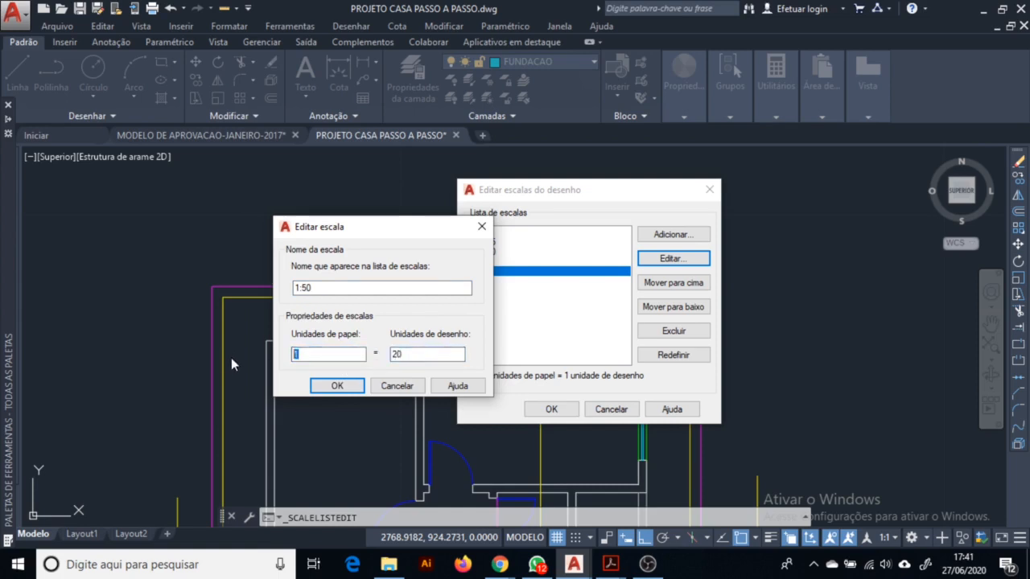
text(20)
key(Return)
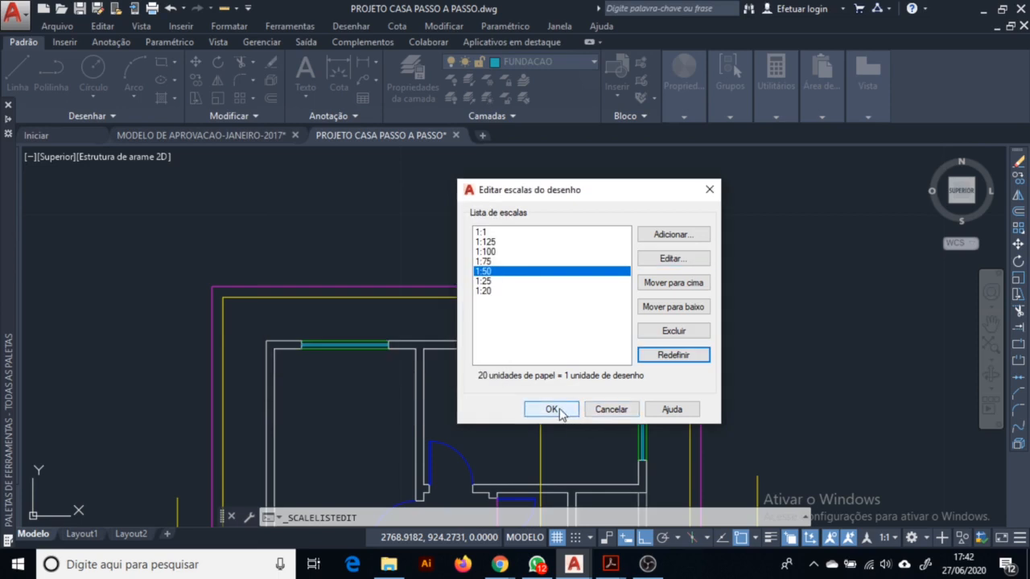
click(551, 409)
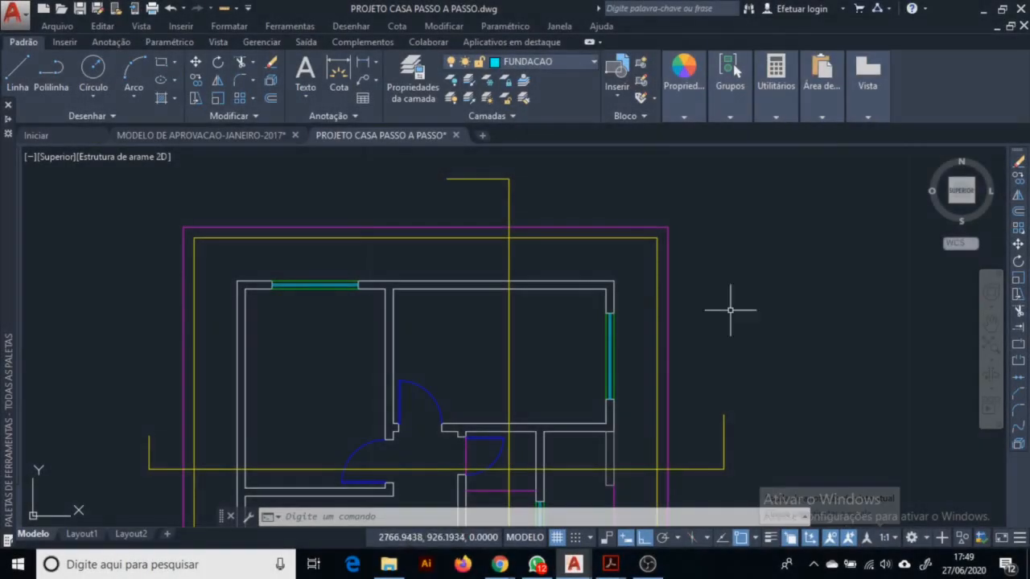
click(885, 537)
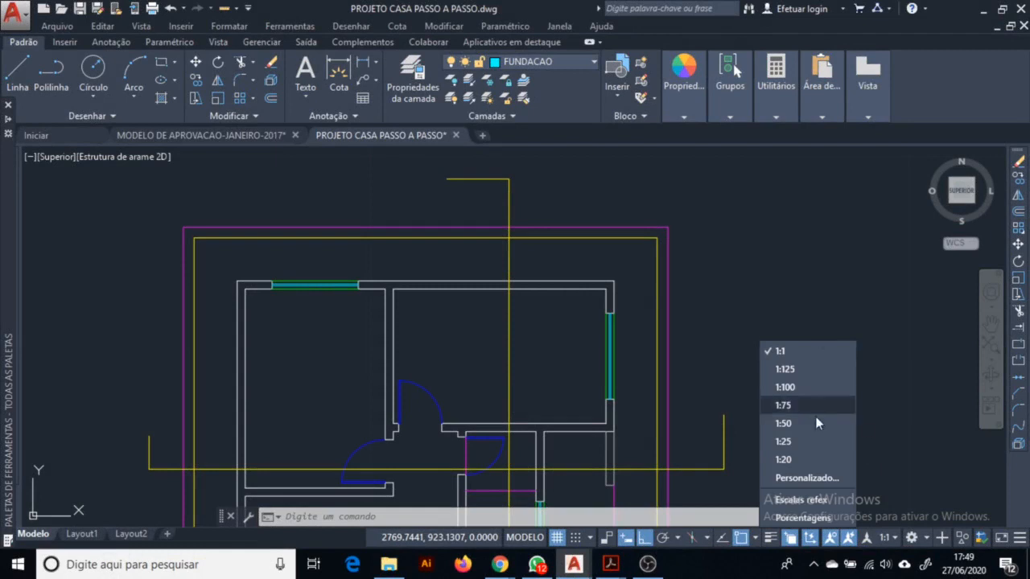
click(793, 288)
Draw a 1 by 1 square with the Rectangle command above the first floor plan's upper-left corner.
middle_drag(472, 223, 529, 292)
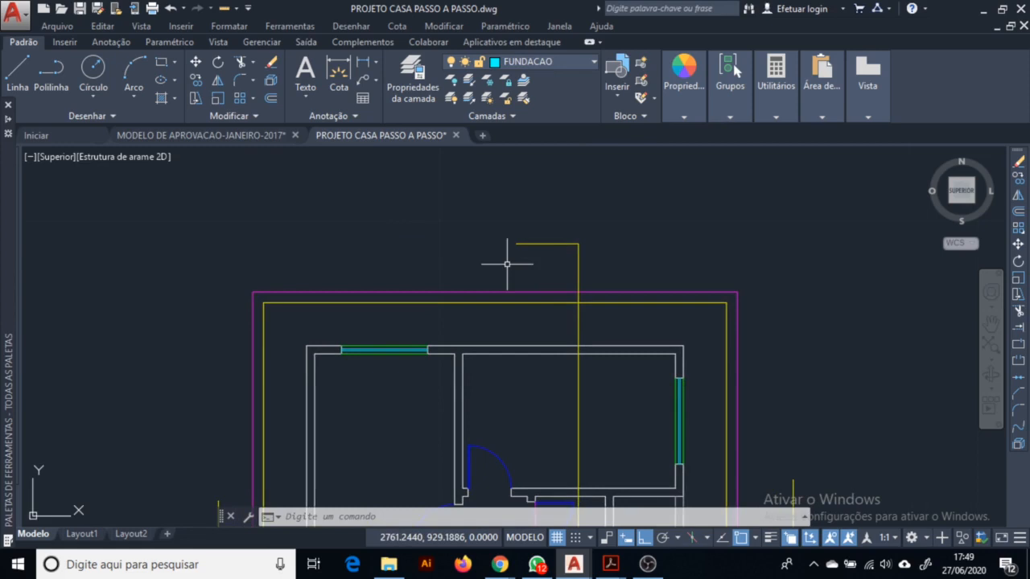
click(162, 64)
click(298, 270)
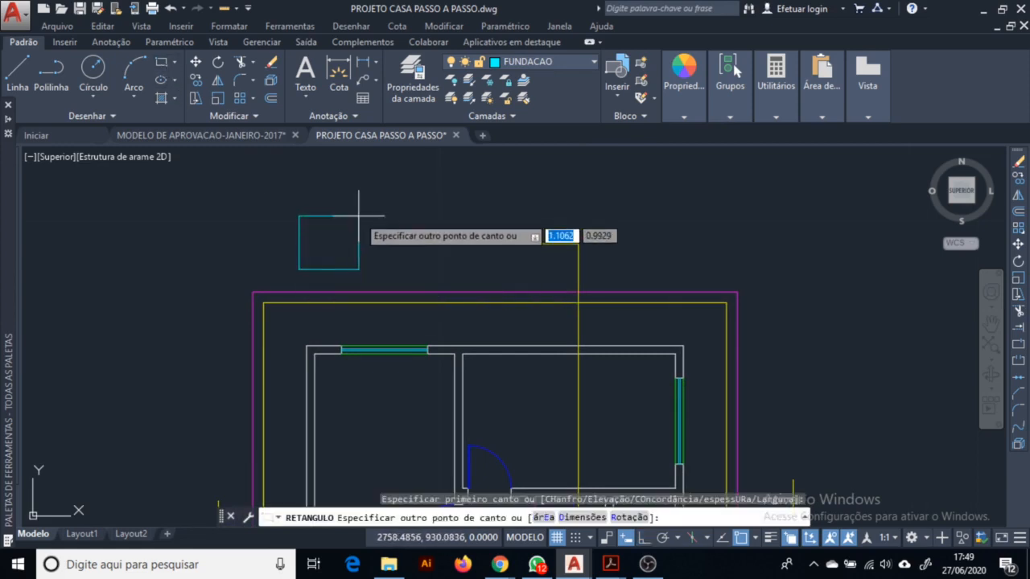
text(@1,1)
key(Return)
middle_drag(425, 235, 364, 261)
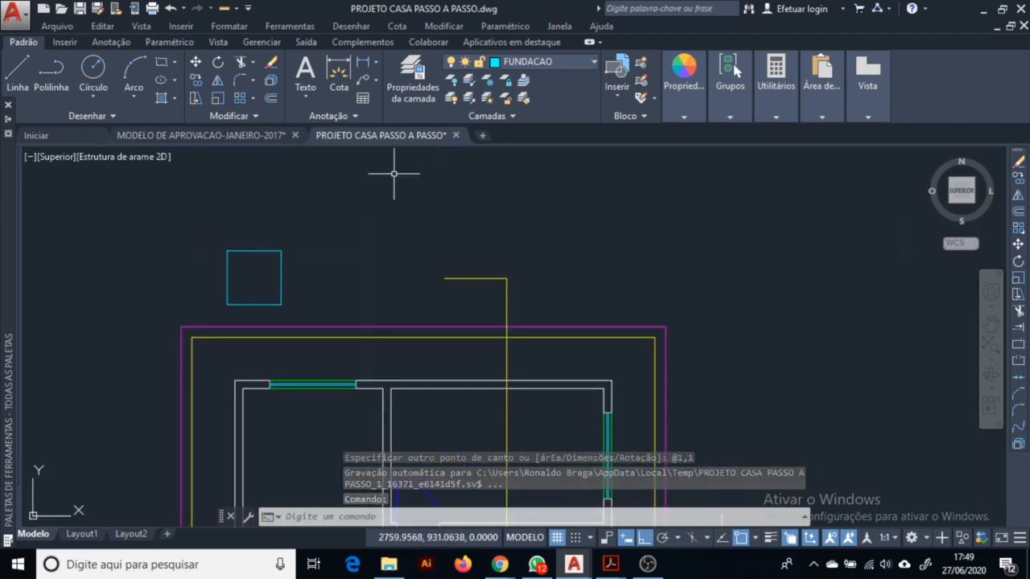
Create a new text style named NBR - 2mm.
click(333, 117)
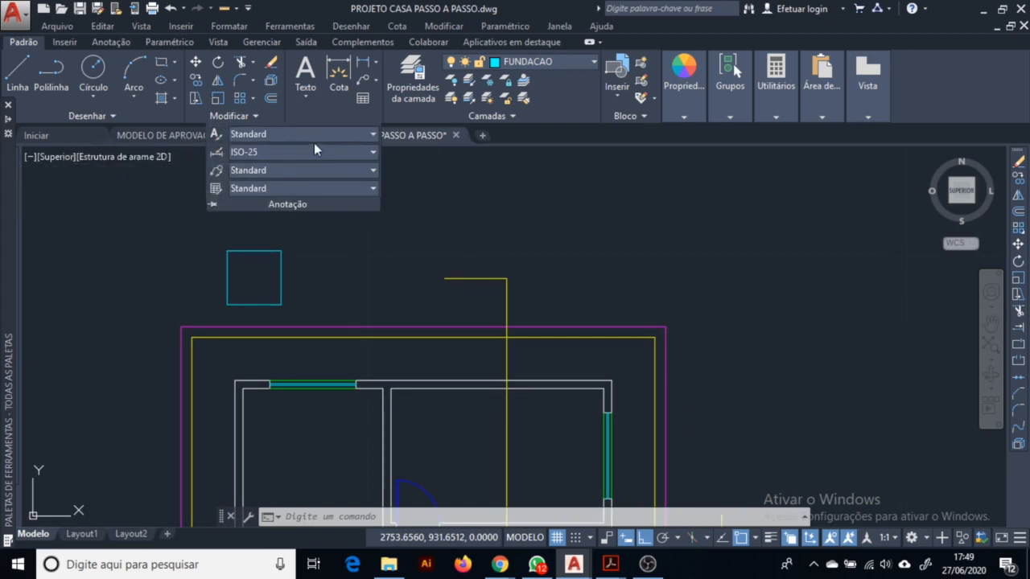
click(277, 137)
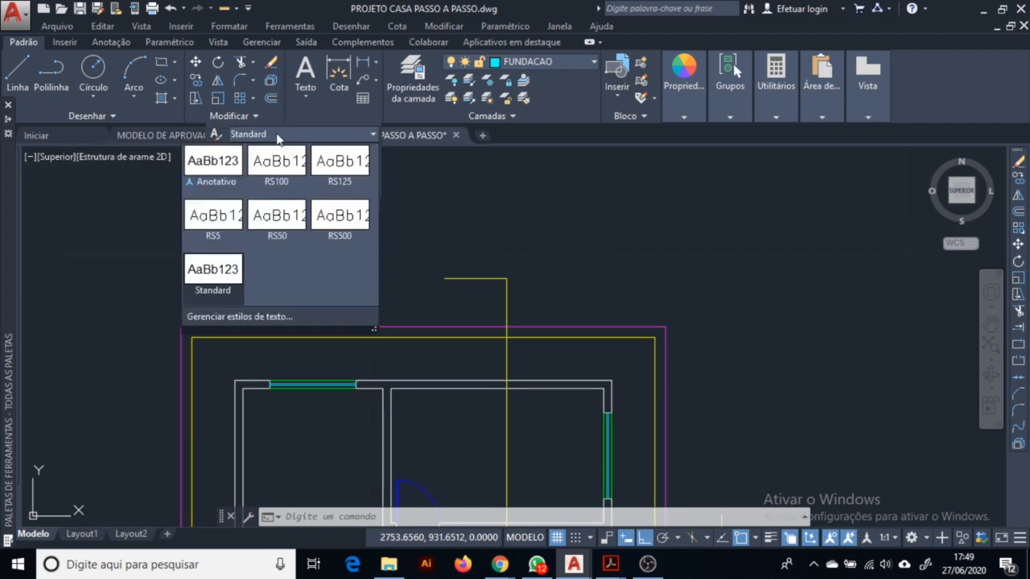
click(328, 136)
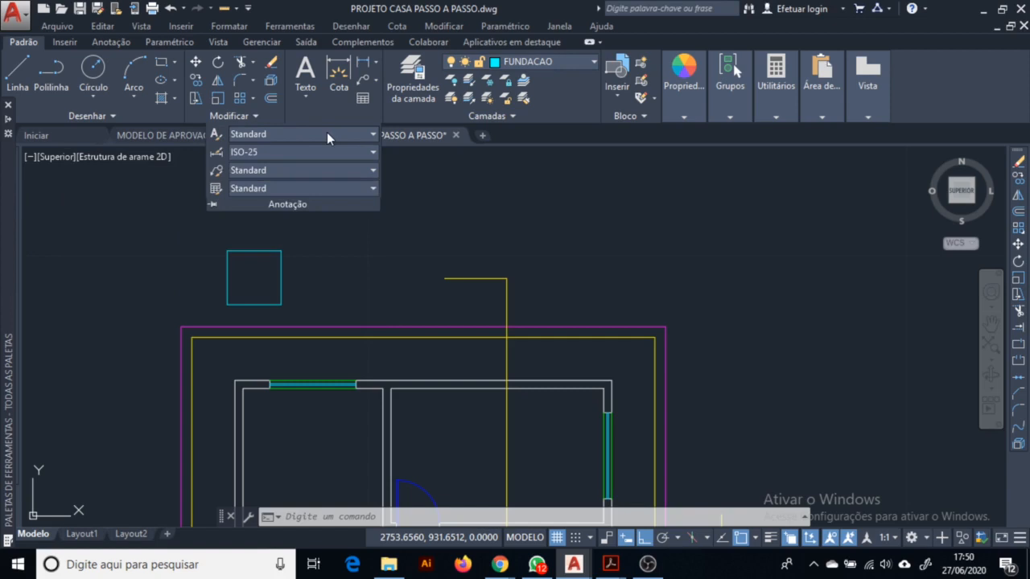
click(218, 136)
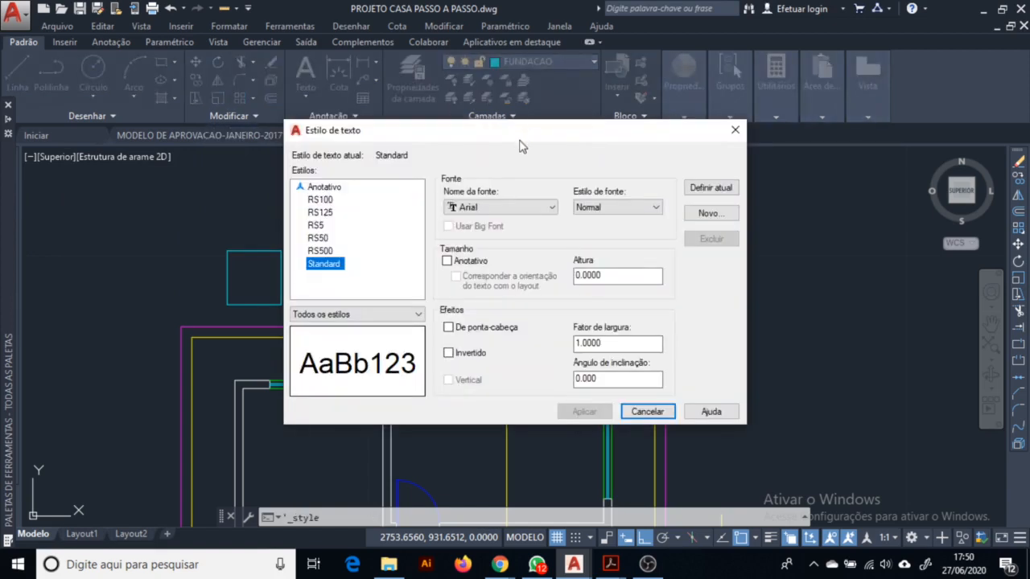
drag(519, 146, 479, 148)
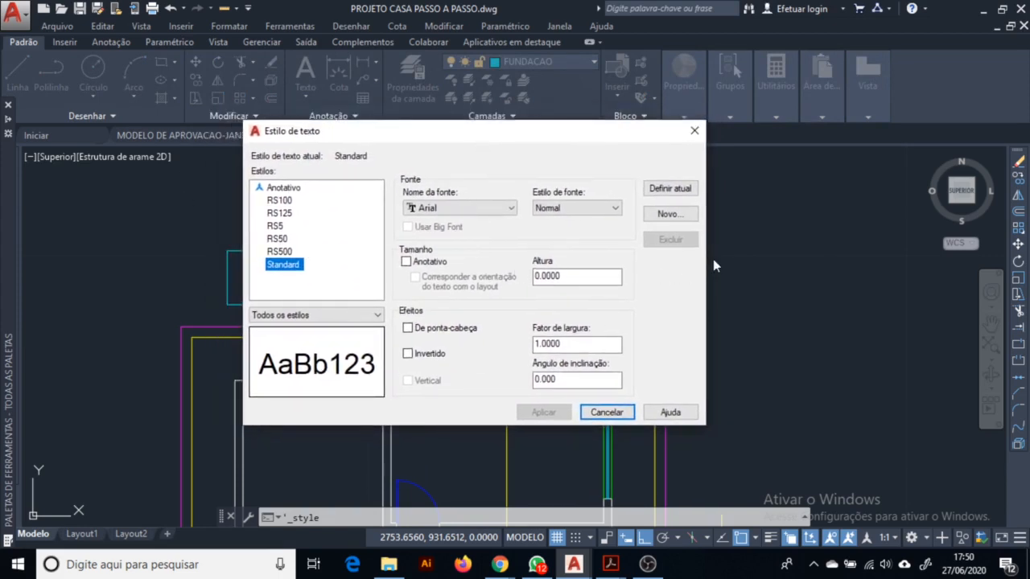
click(678, 215)
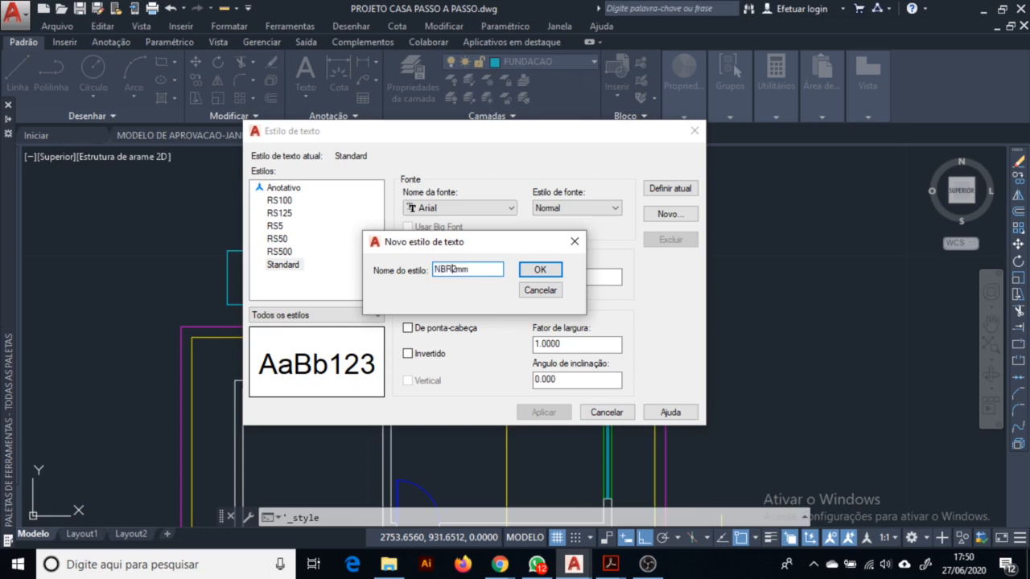
key(Return)
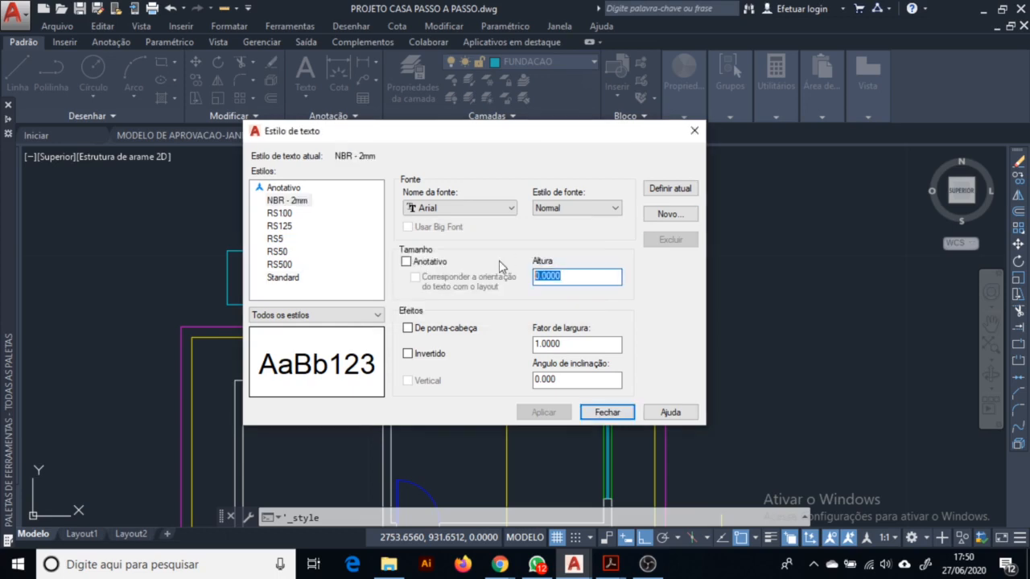
Make the NBR - 2mm text style annotative with a text height of 2, and save it as the current style.
text(2)
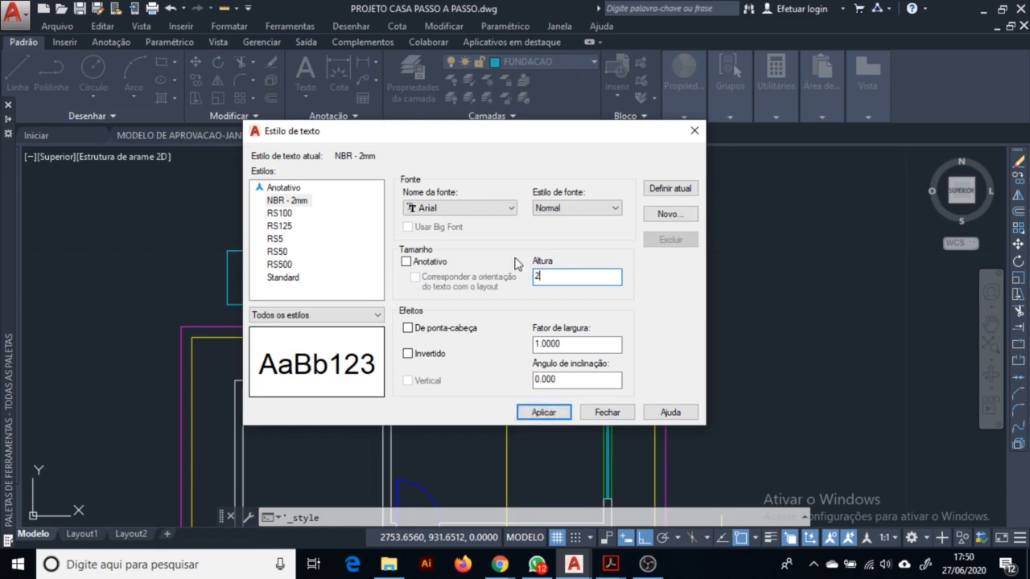
click(409, 263)
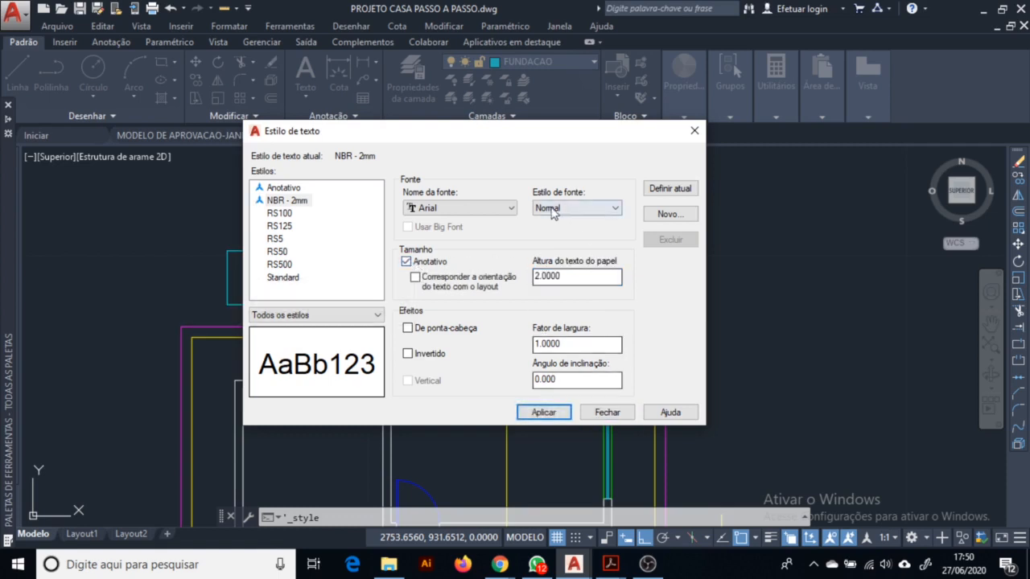
click(301, 201)
click(661, 190)
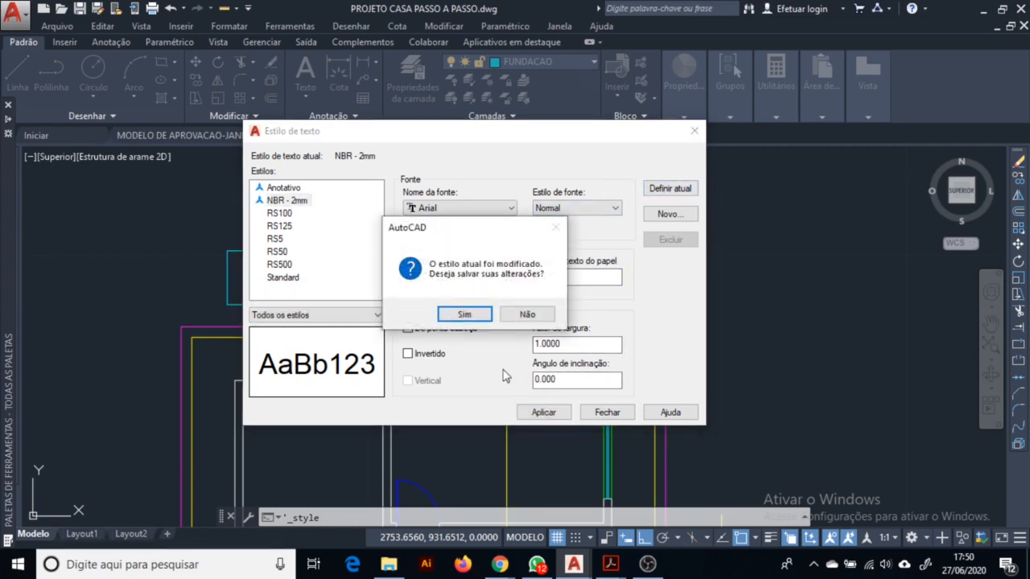
click(464, 314)
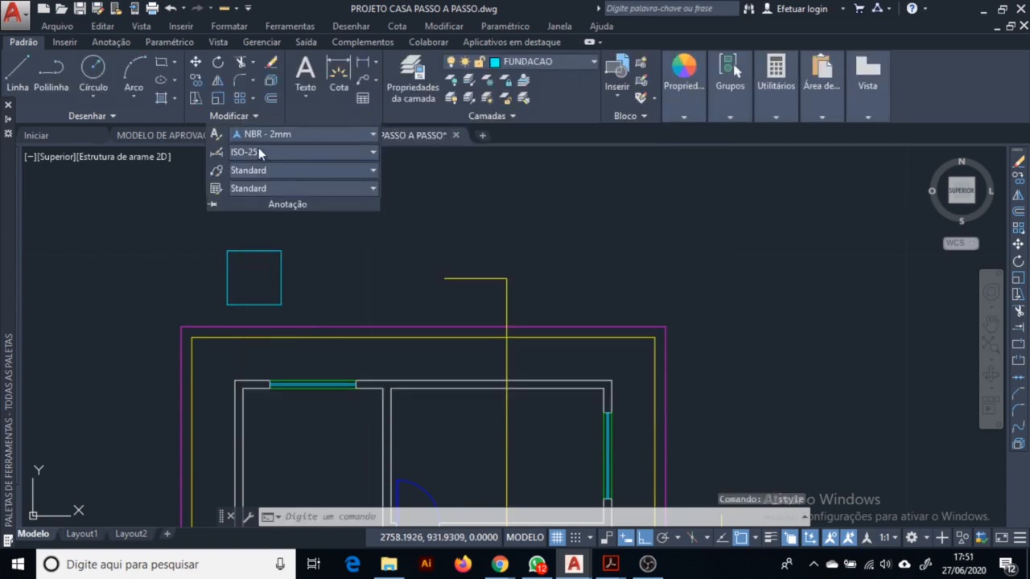
click(521, 216)
key(Escape)
key(Escape)
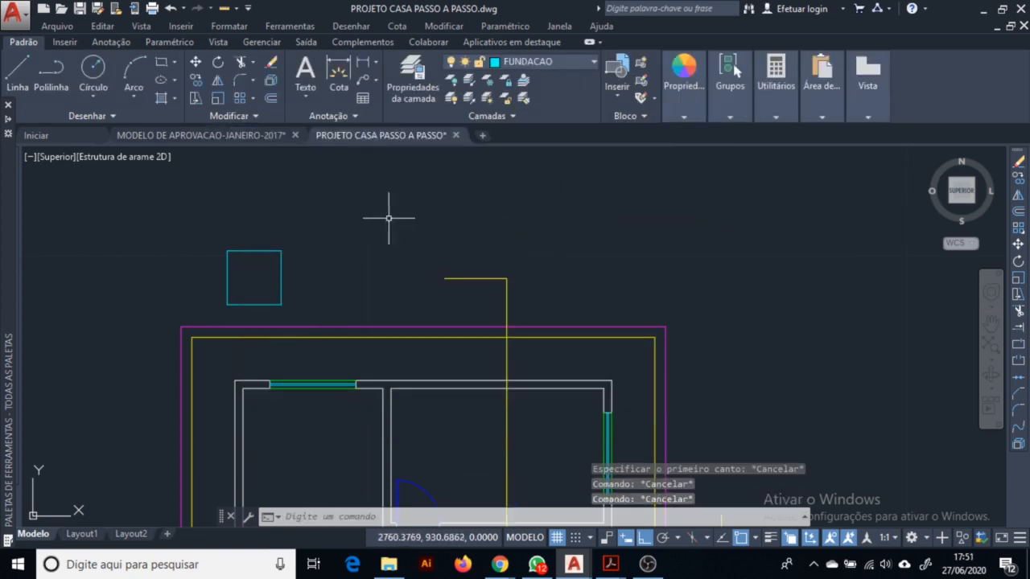
Place the horizontal single-line text "teste 2mm" just right of the 1 by 1 square.
click(306, 96)
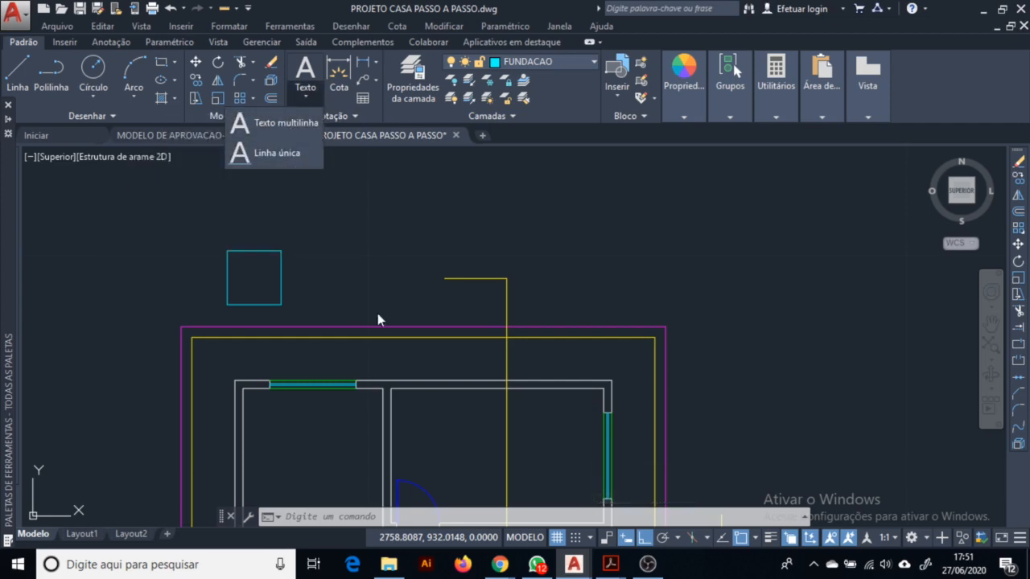
click(268, 153)
click(305, 282)
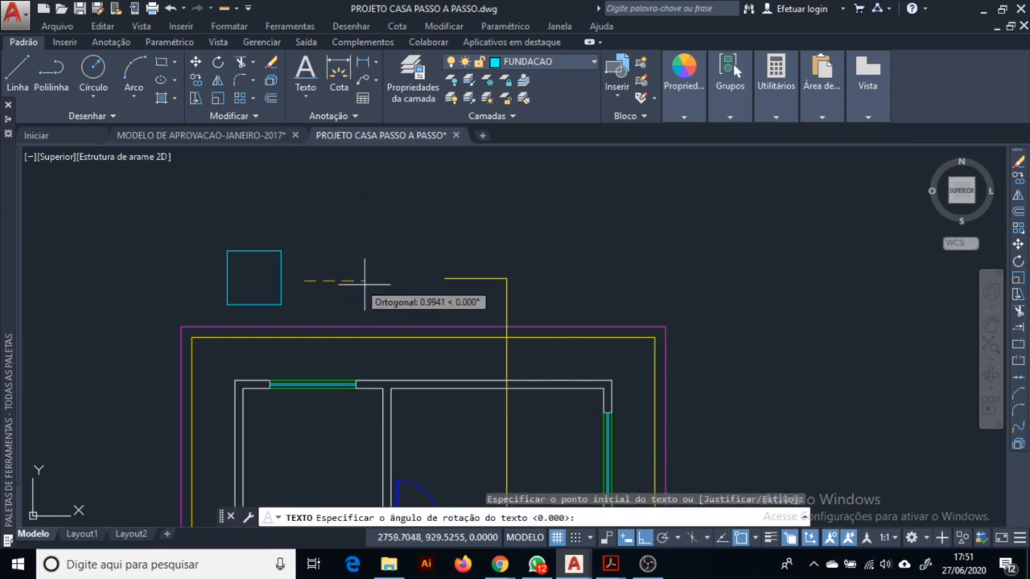
click(399, 284)
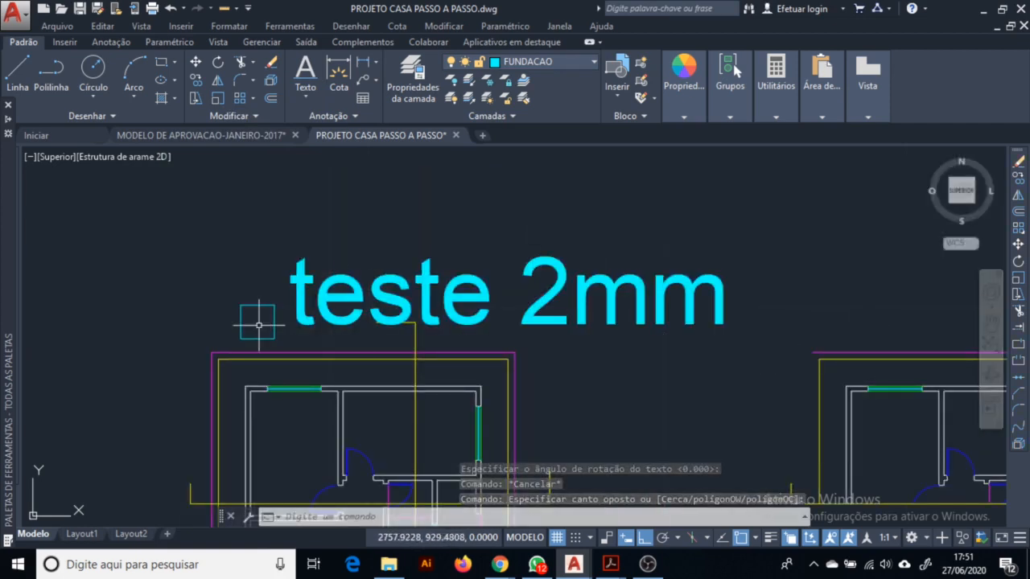
Switch the annotation scale to 1:100, back to 1:1 and on to 1:125 to compare the test text's size.
scroll(259, 324, up, 1)
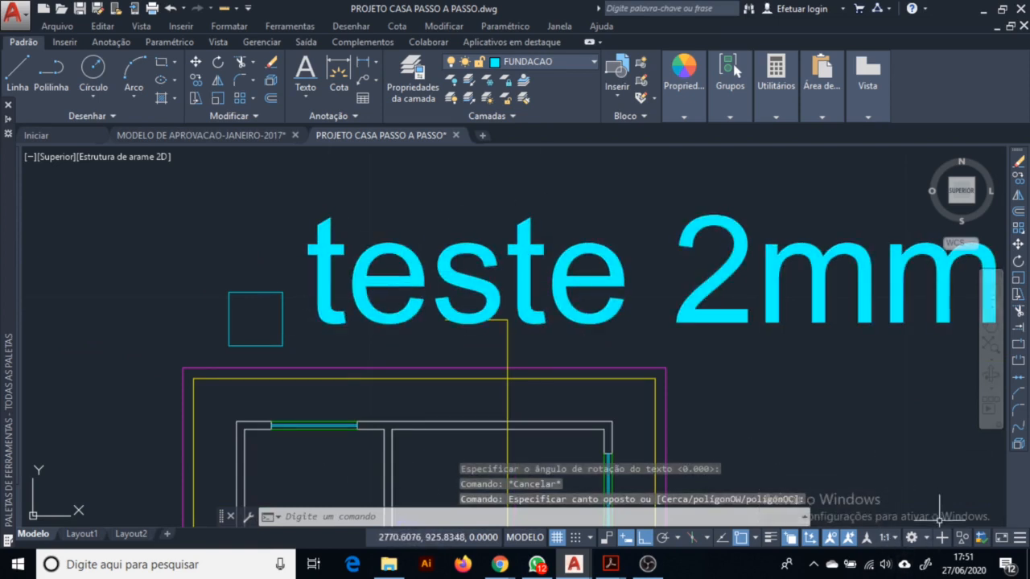
click(889, 537)
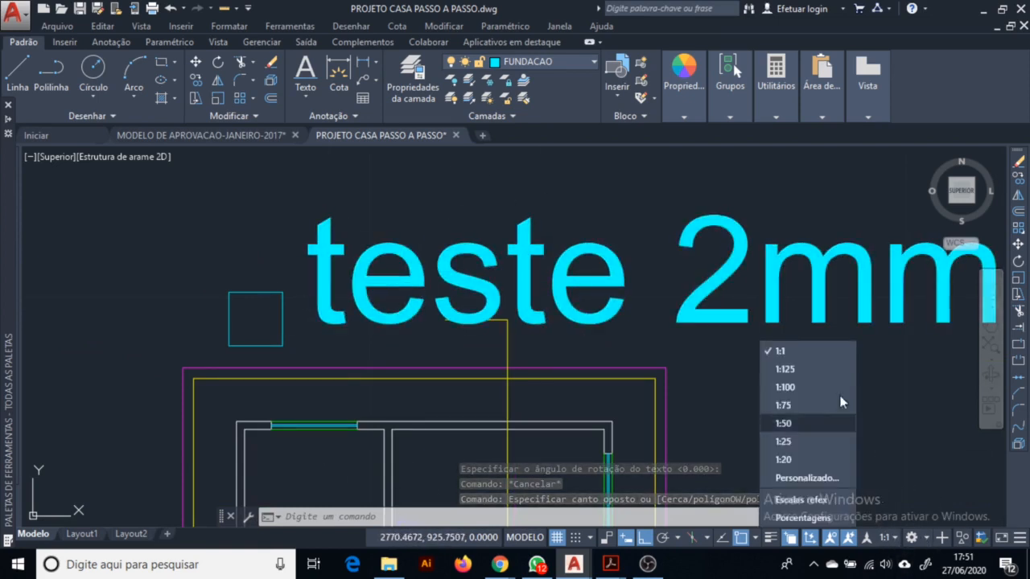
click(792, 388)
click(891, 537)
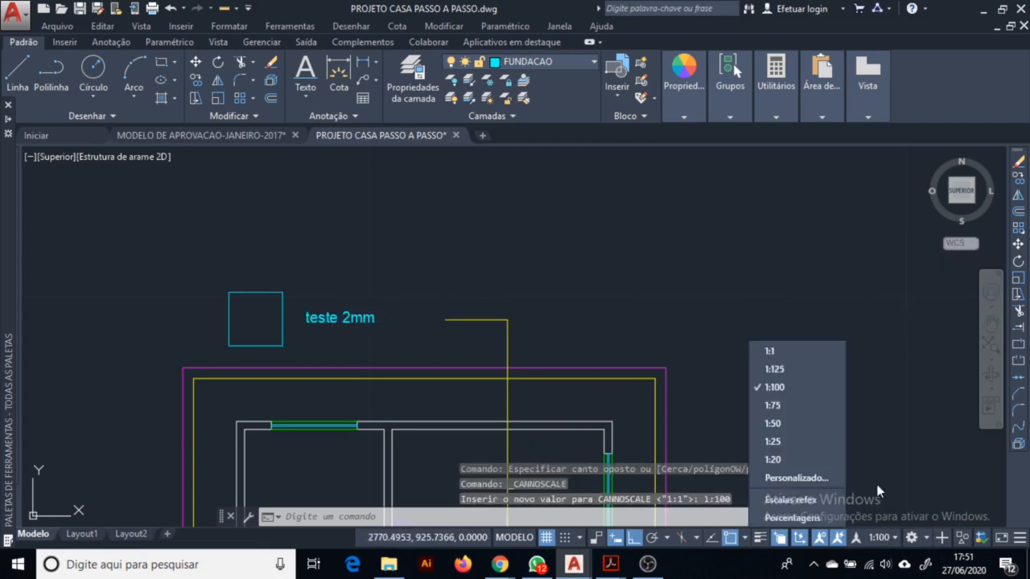
click(768, 354)
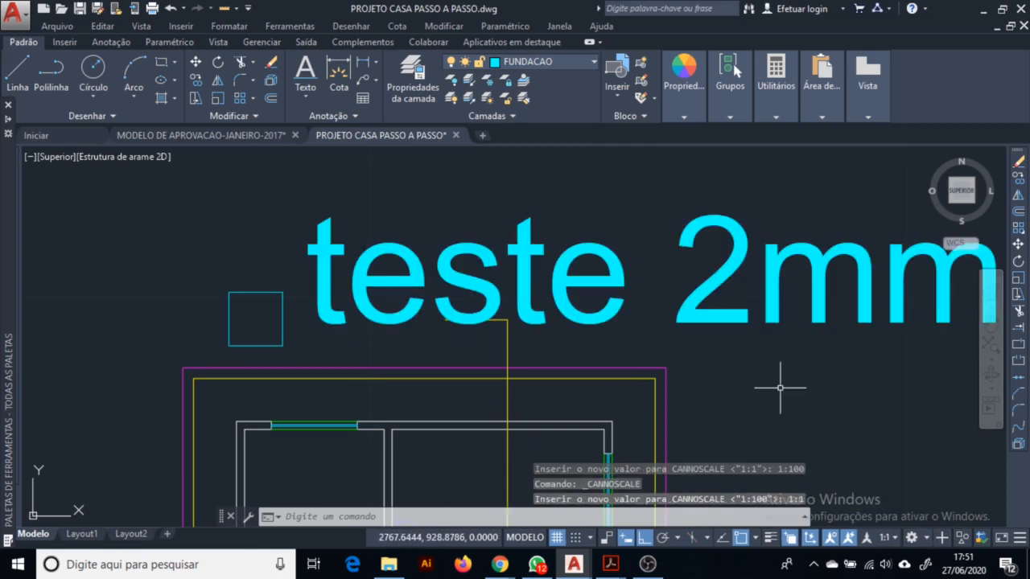
click(887, 537)
click(794, 370)
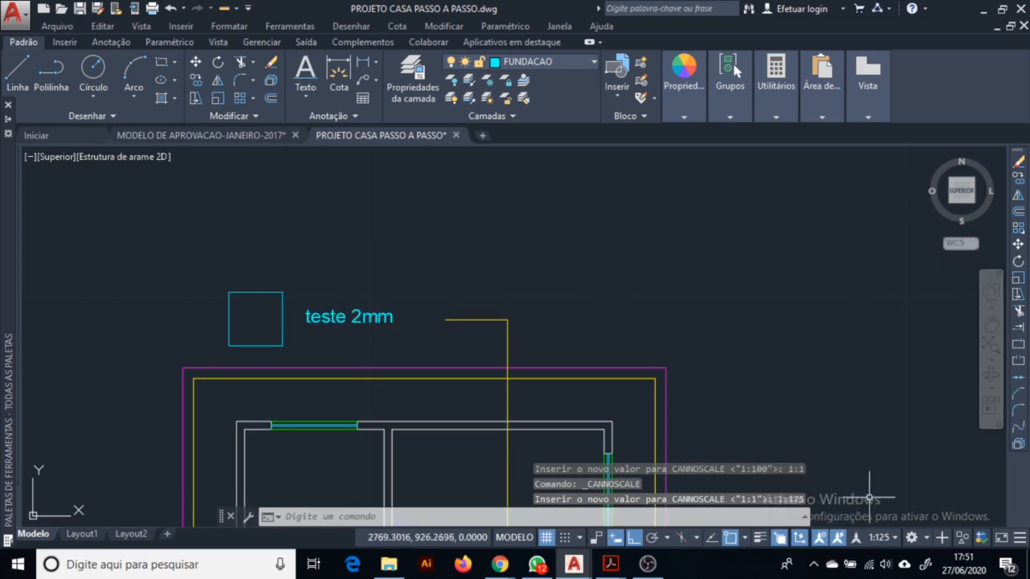
Switch the annotation scale to 1:50, on to 1:20 and back to 1:1 to compare the test text's size.
click(887, 538)
click(804, 425)
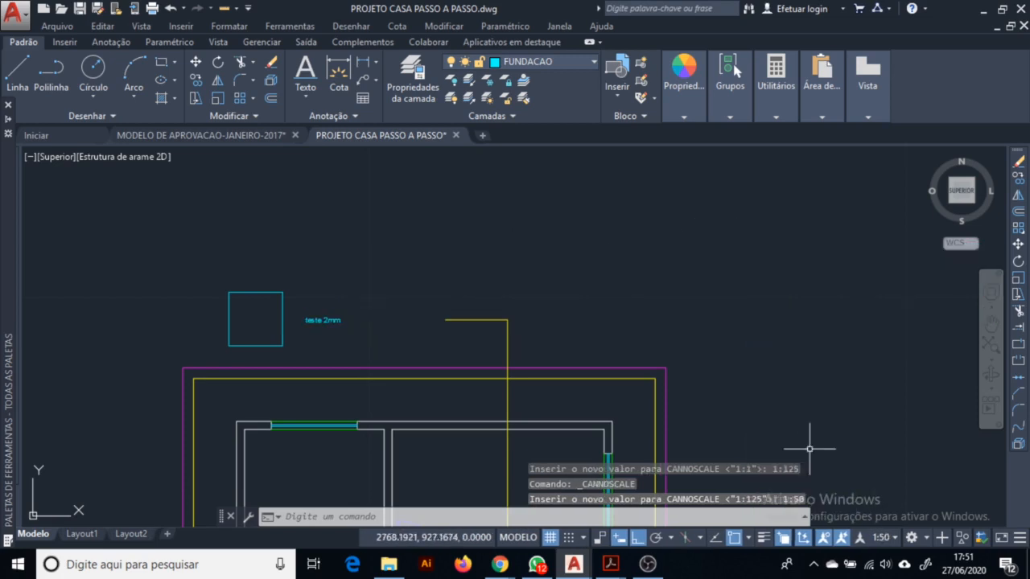
click(883, 538)
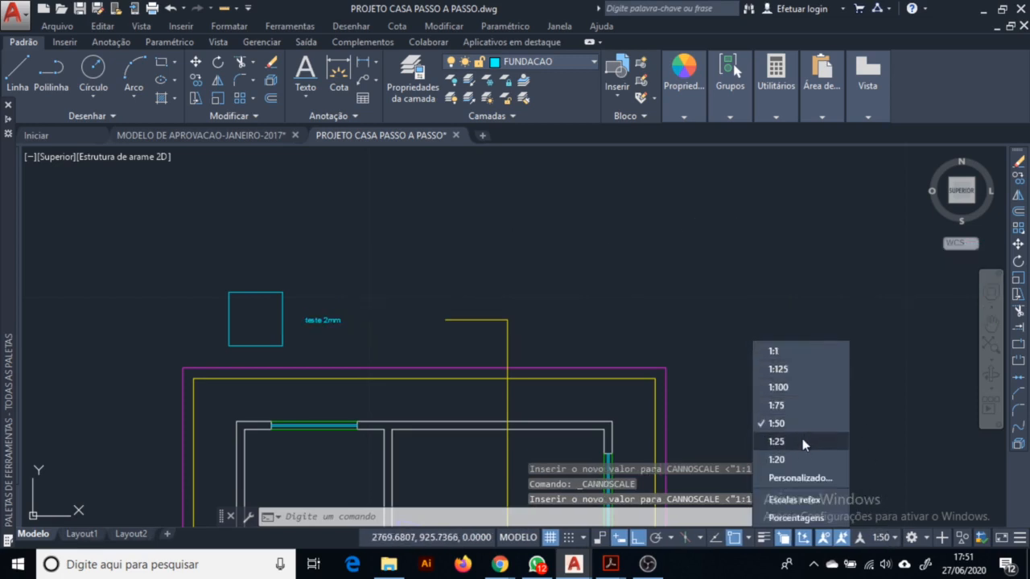
click(797, 460)
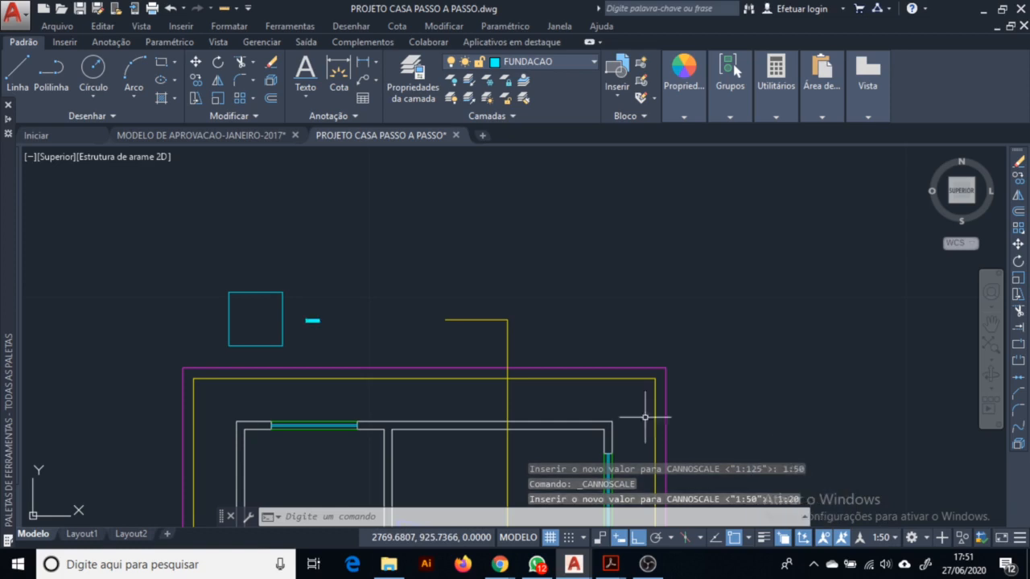
click(888, 537)
click(812, 350)
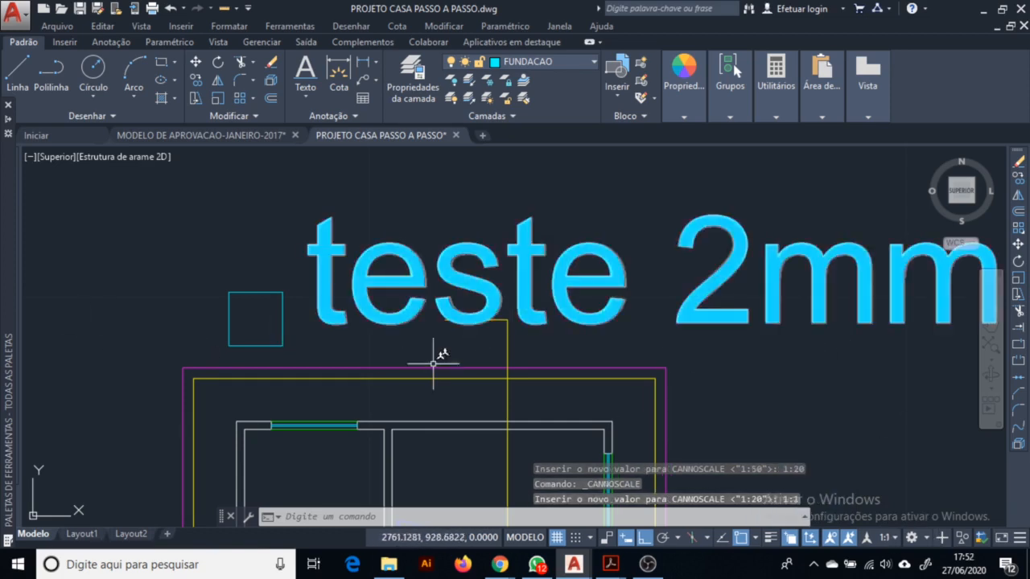
Set the annotation scale to 1:100 for the test text beside the lined square.
scroll(363, 374, up, 2)
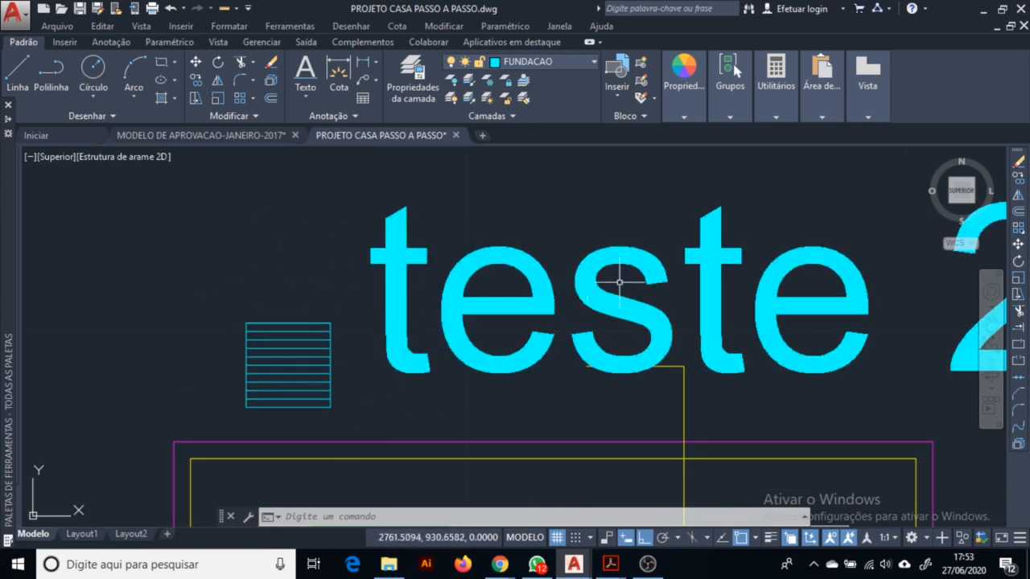
middle_drag(500, 324, 475, 345)
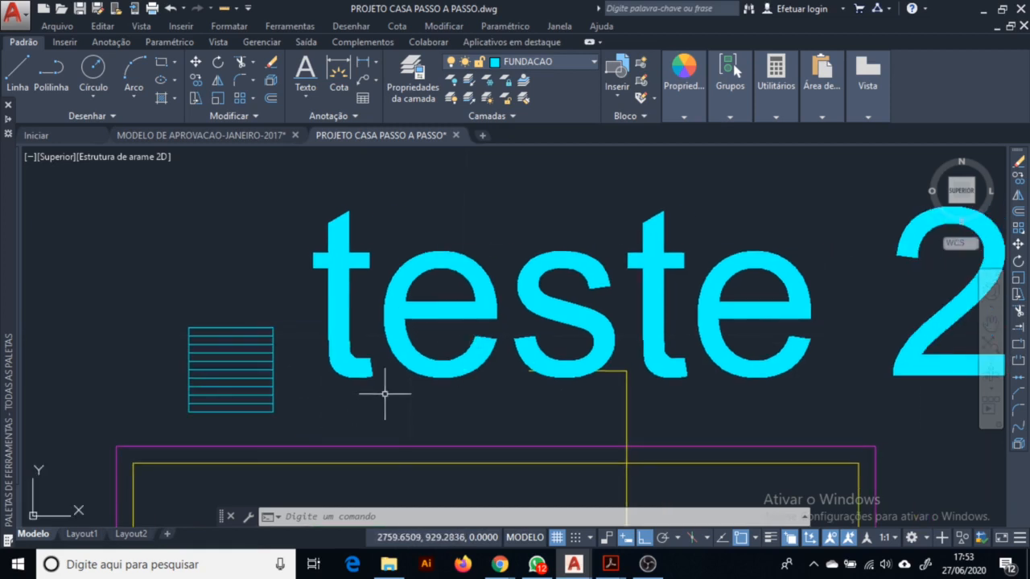
click(894, 539)
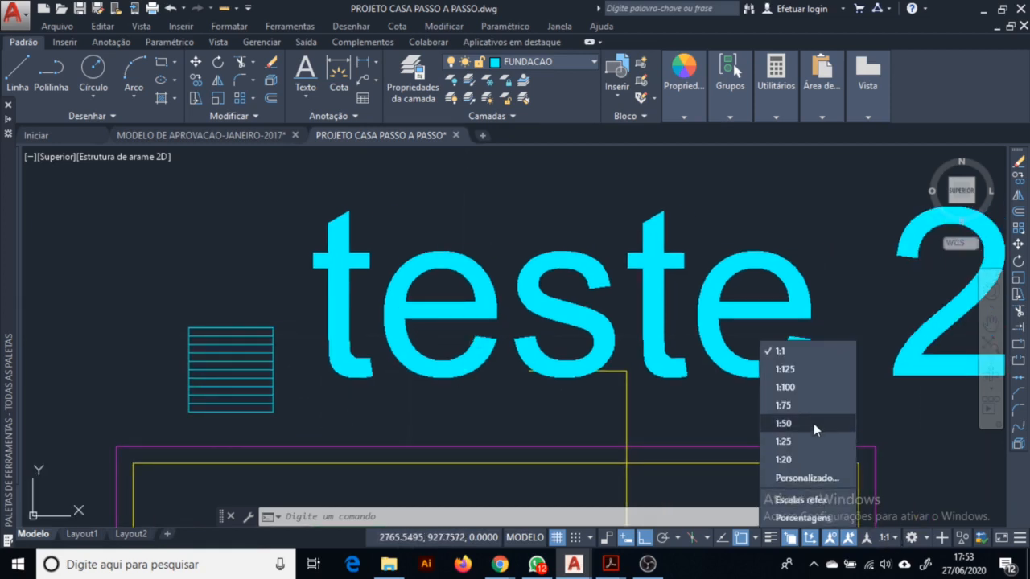
click(784, 387)
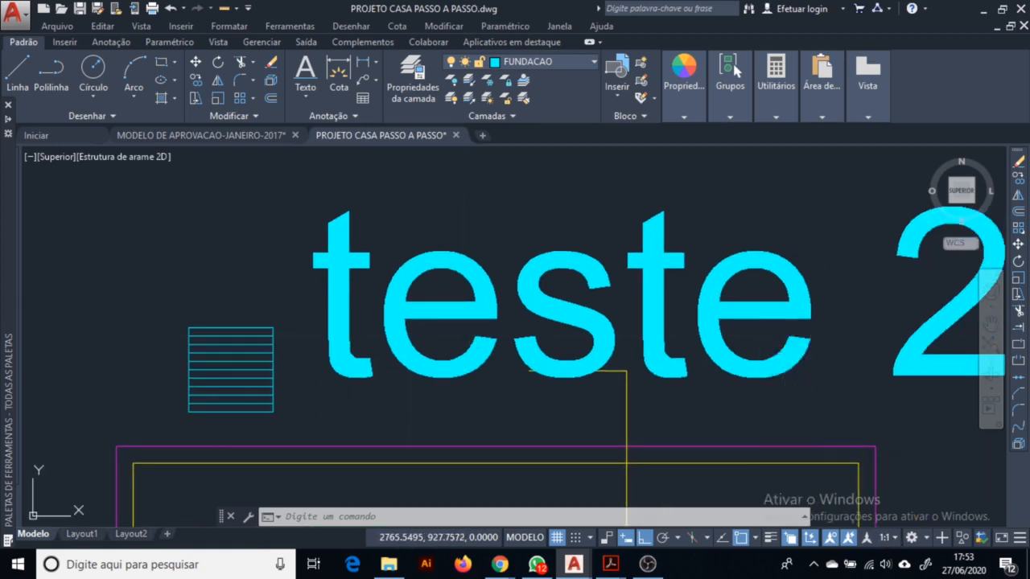
scroll(290, 371, up, 2)
middle_drag(284, 417, 409, 359)
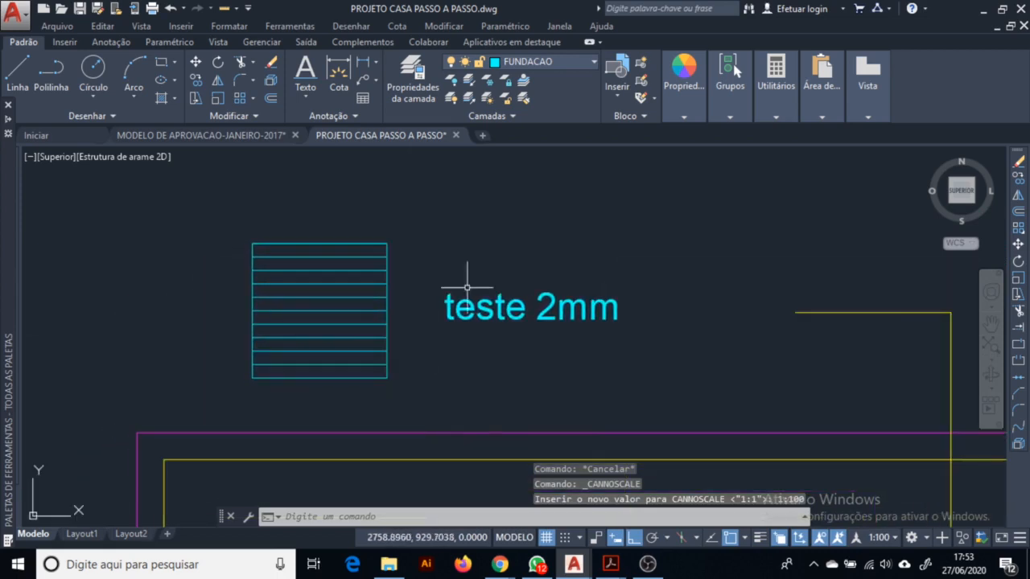
Move the "teste 2mm" text horizontally onto the lined square so it starts just inside the square's left edge.
click(467, 287)
click(465, 353)
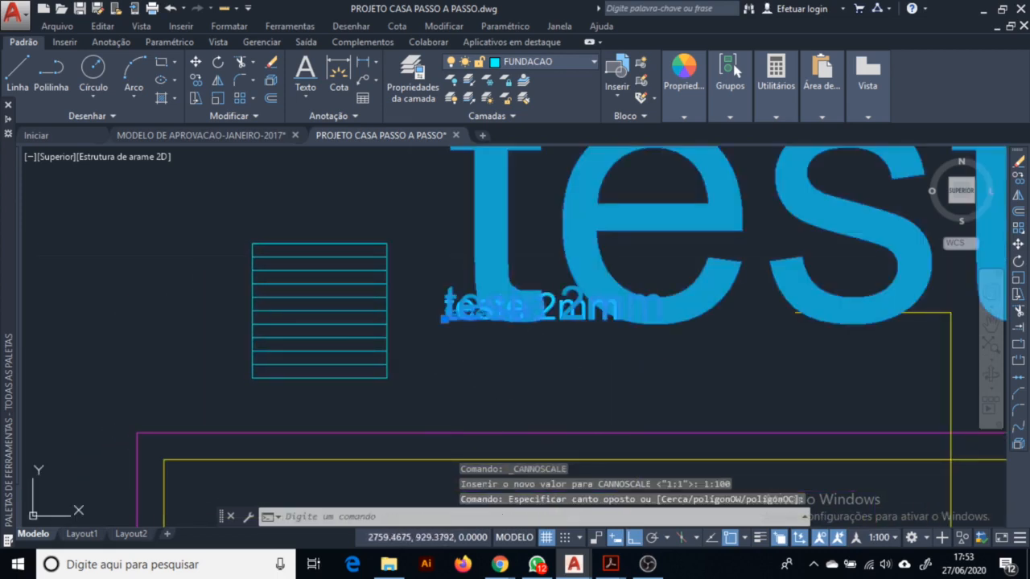
text(m)
key(Return)
click(670, 360)
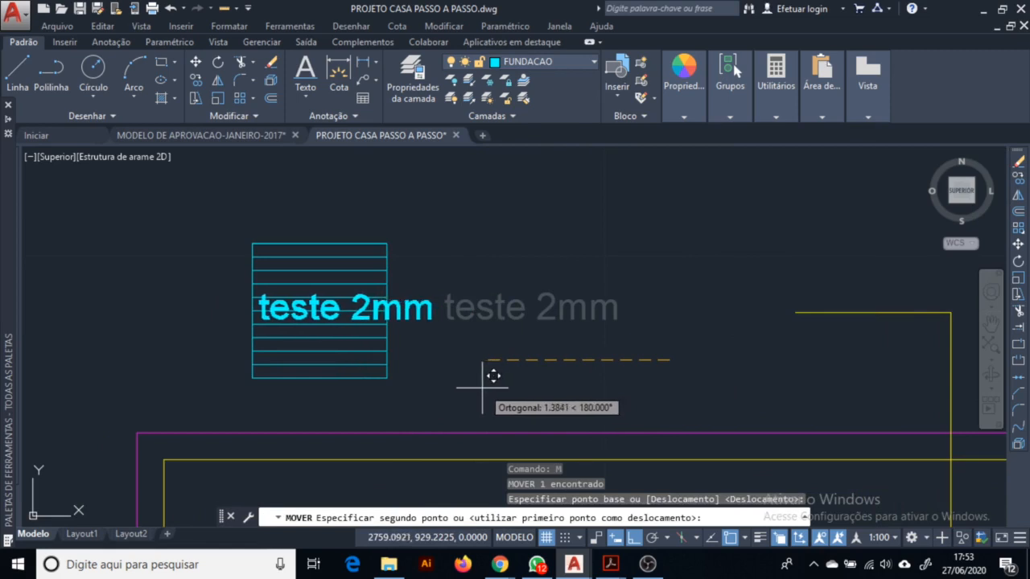
click(480, 430)
scroll(257, 296, up, 3)
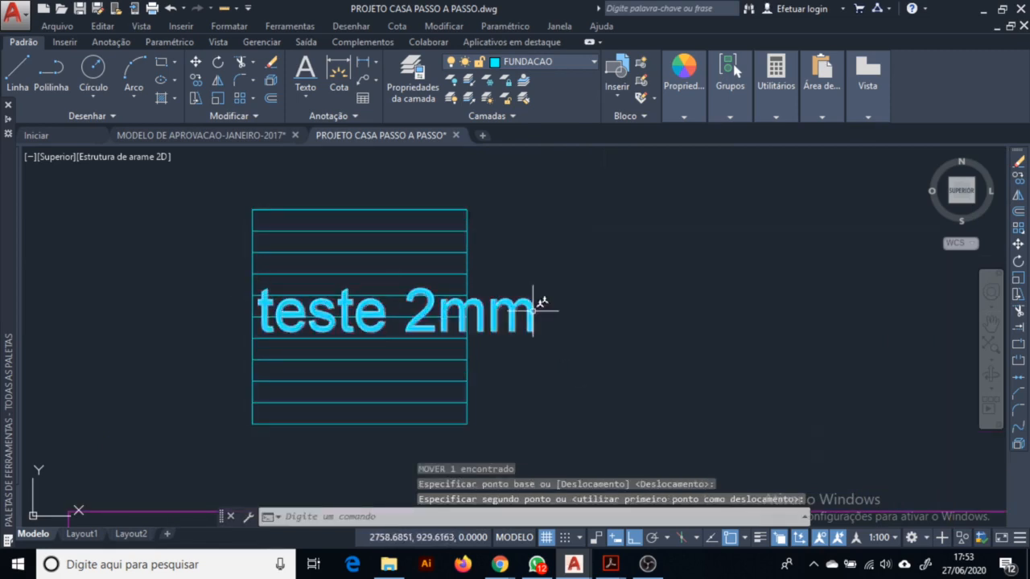
click(541, 304)
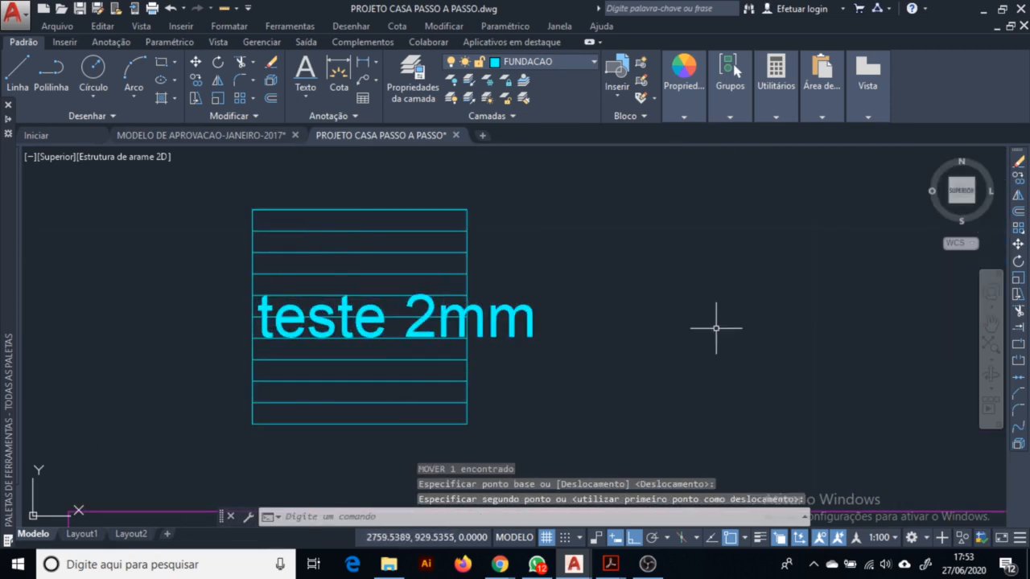
key(Escape)
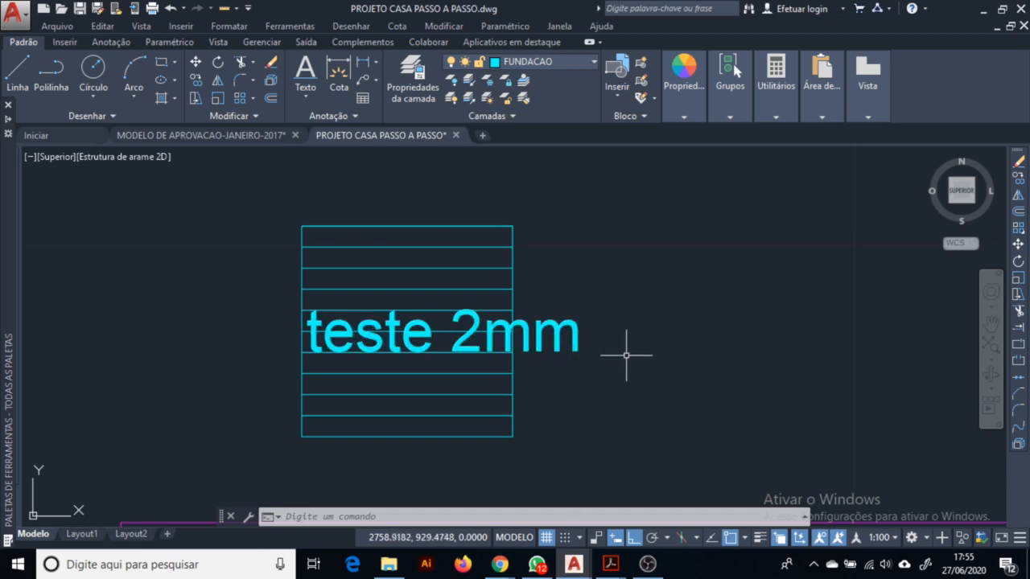
Compare the text against the square's lines at annotation scales 1:50 and 1:100, and activate the viewport in Layout1.
click(880, 537)
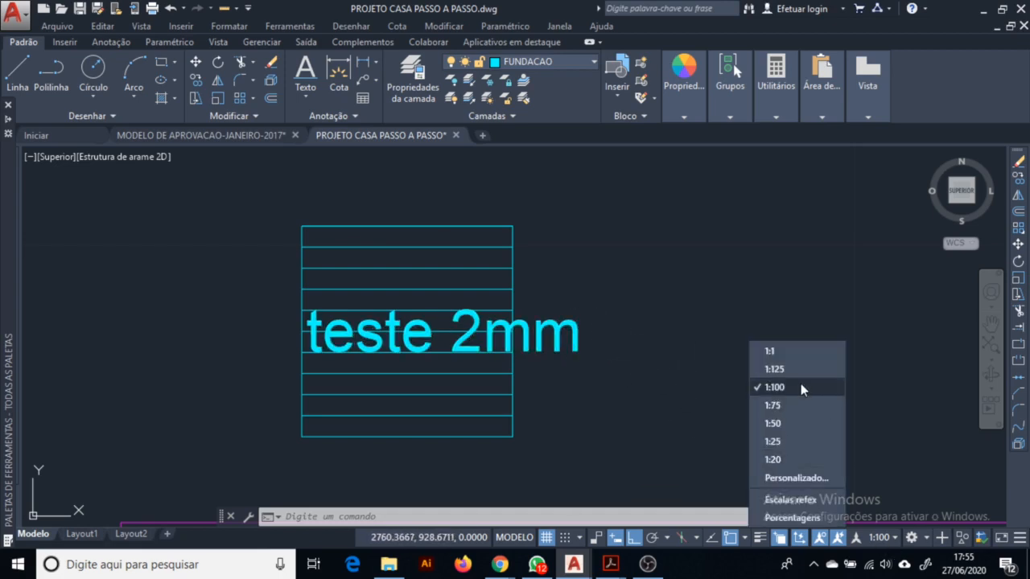
click(805, 431)
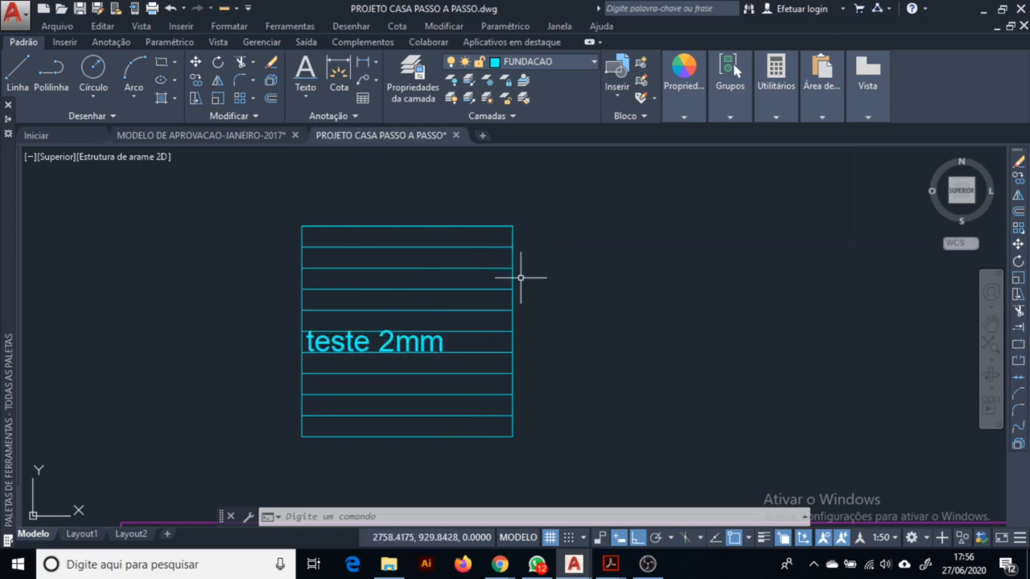
click(885, 537)
click(778, 387)
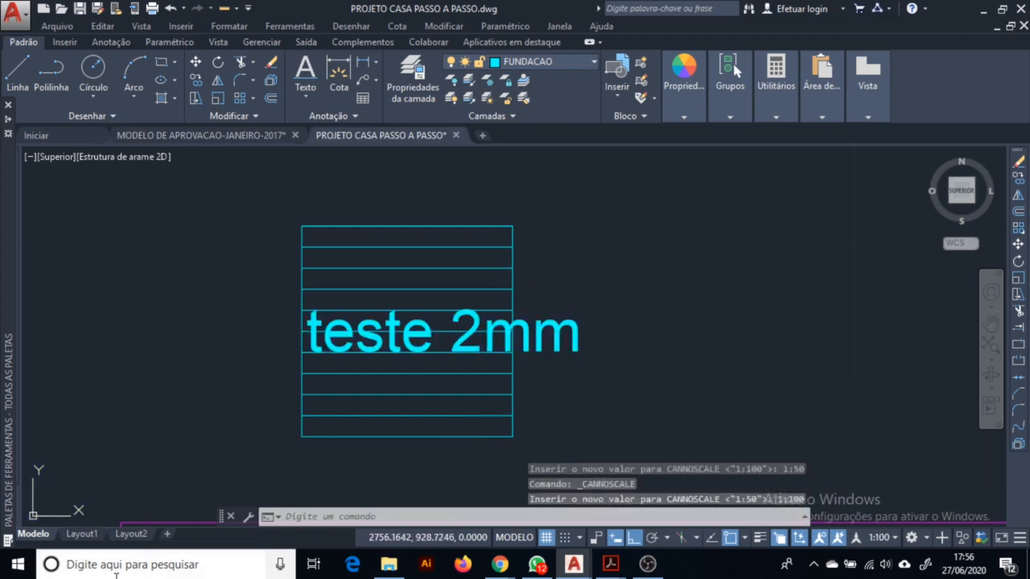
click(84, 537)
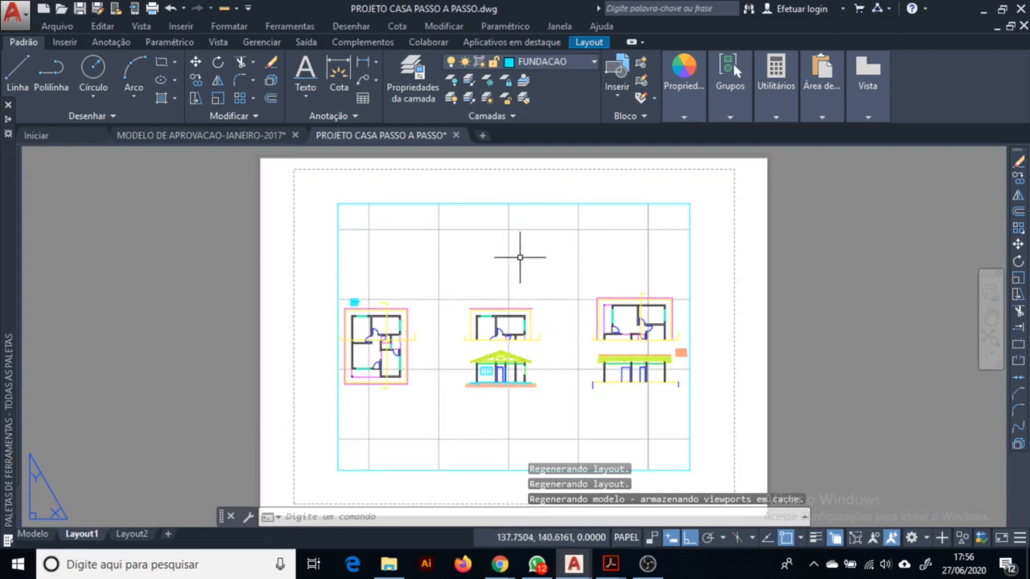
double_click(555, 274)
Switch to Adobe Acrobat and examine the instrument lettering heights in section A-2.2.1 of the NBR 6492 PDF.
mouse_move(610, 564)
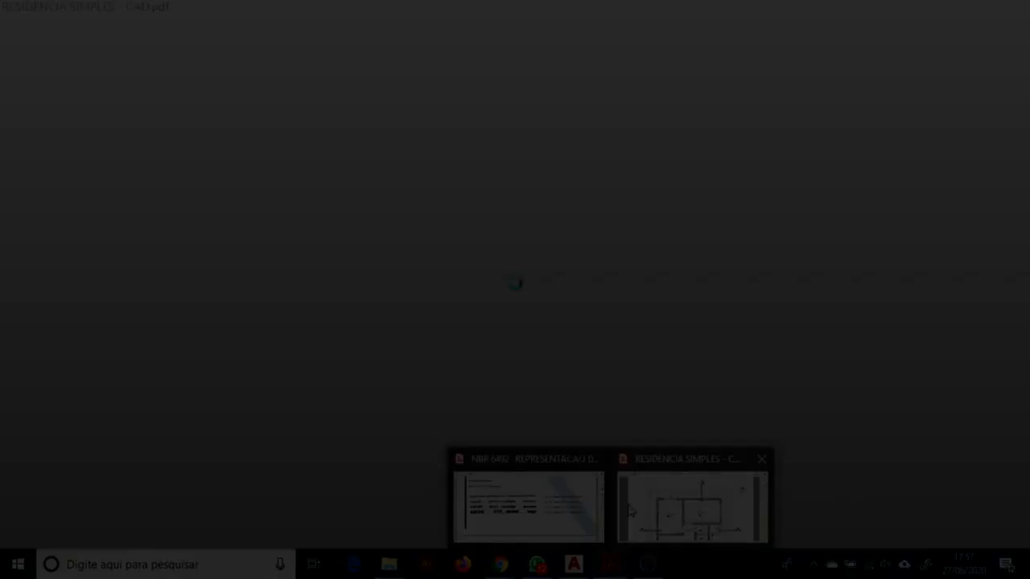
click(563, 510)
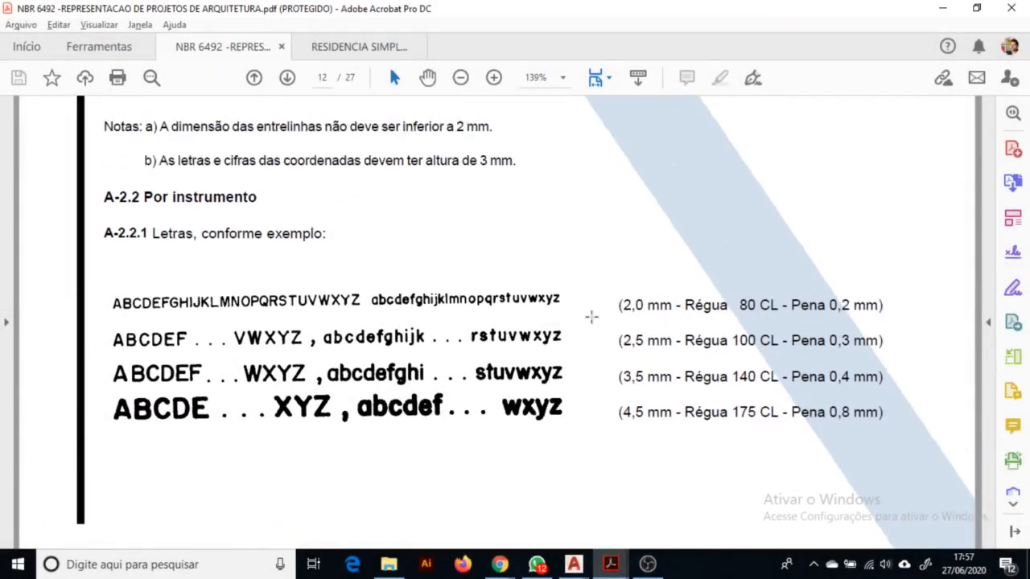
scroll(590, 315, up, 2)
scroll(590, 316, down, 2)
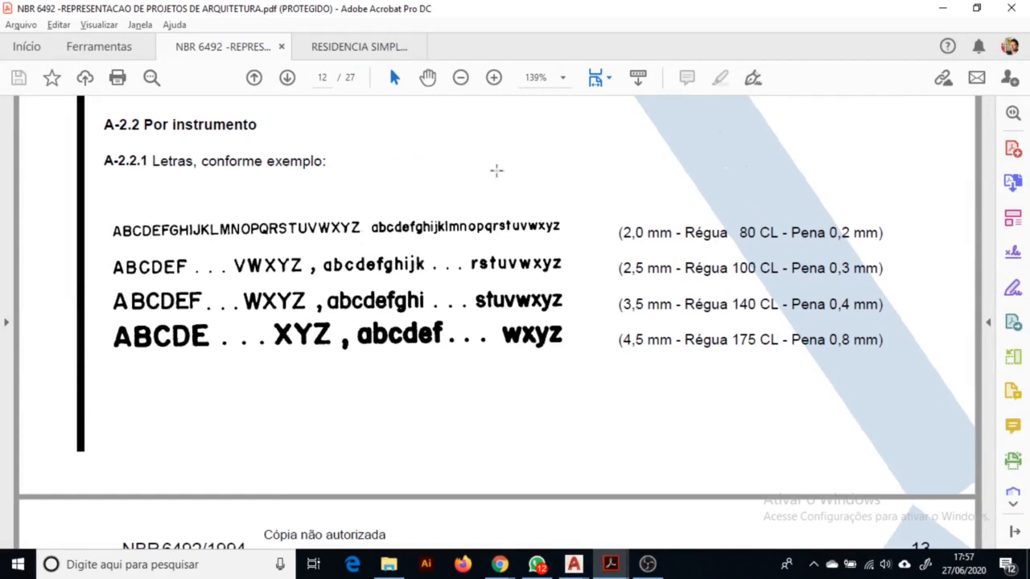
drag(639, 232, 862, 339)
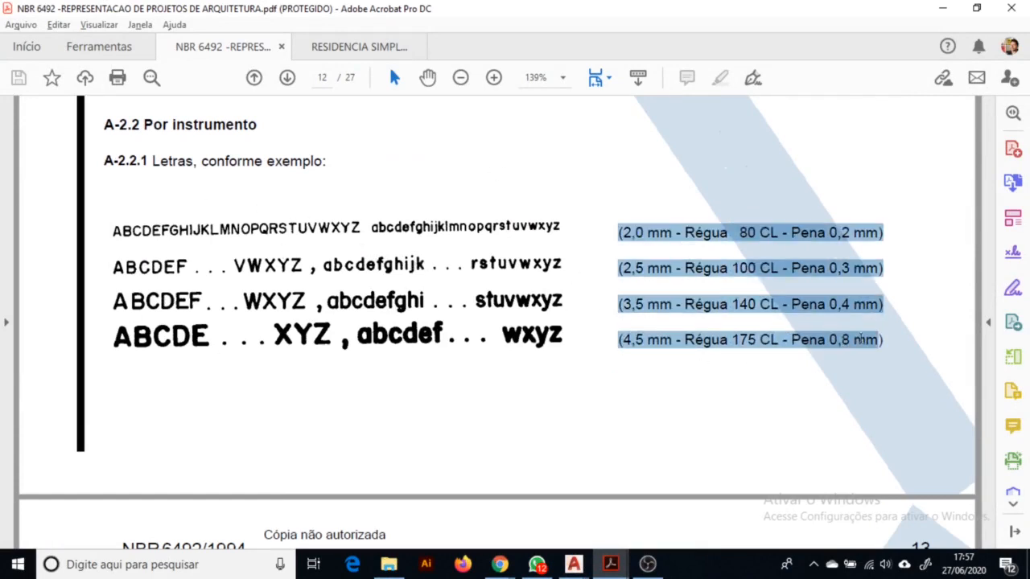
click(669, 243)
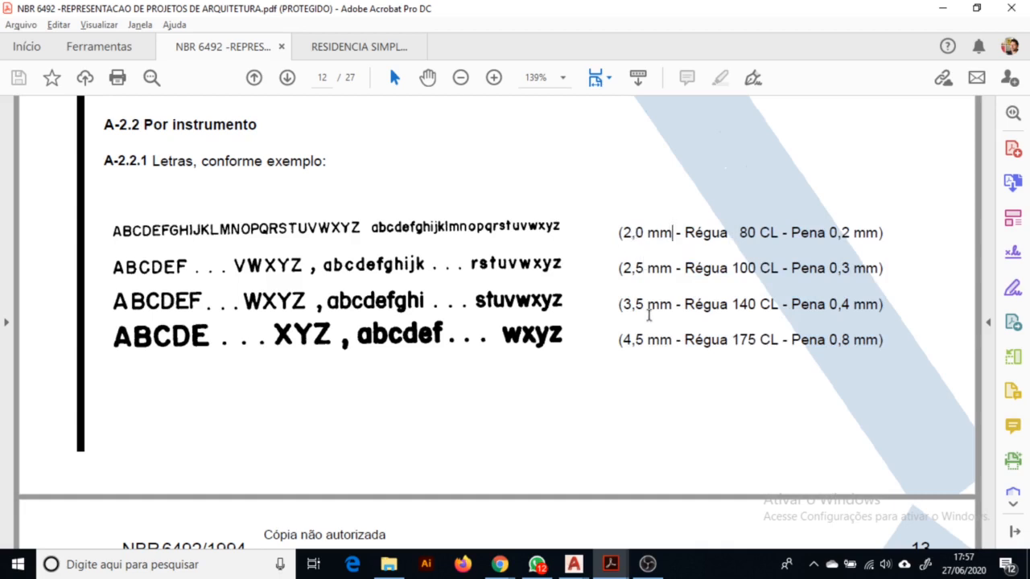
scroll(659, 330, down, 5)
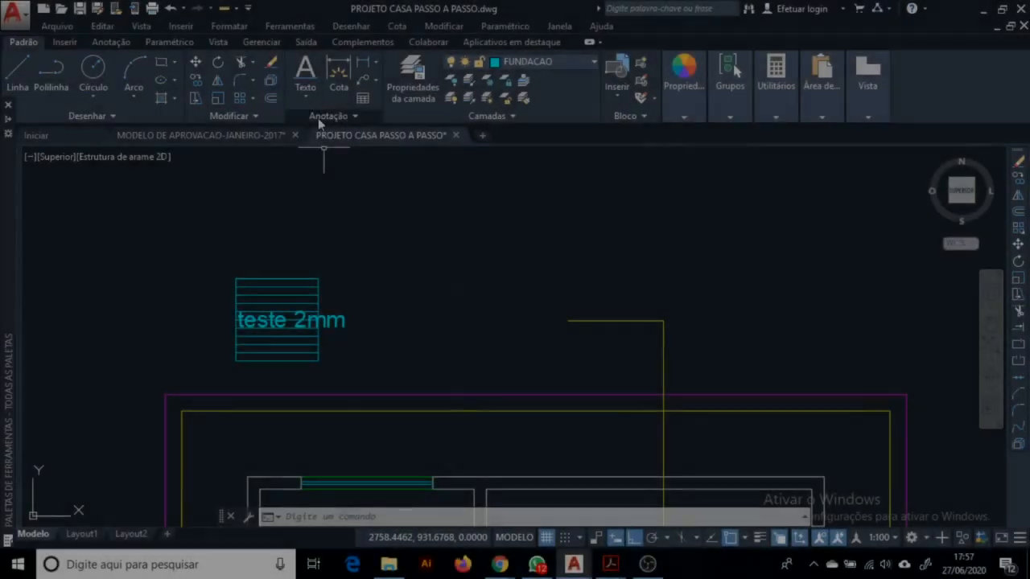
Back in AutoCAD, create a new text style named NBR 2.5mm based on the NBR - 2mm style.
click(334, 119)
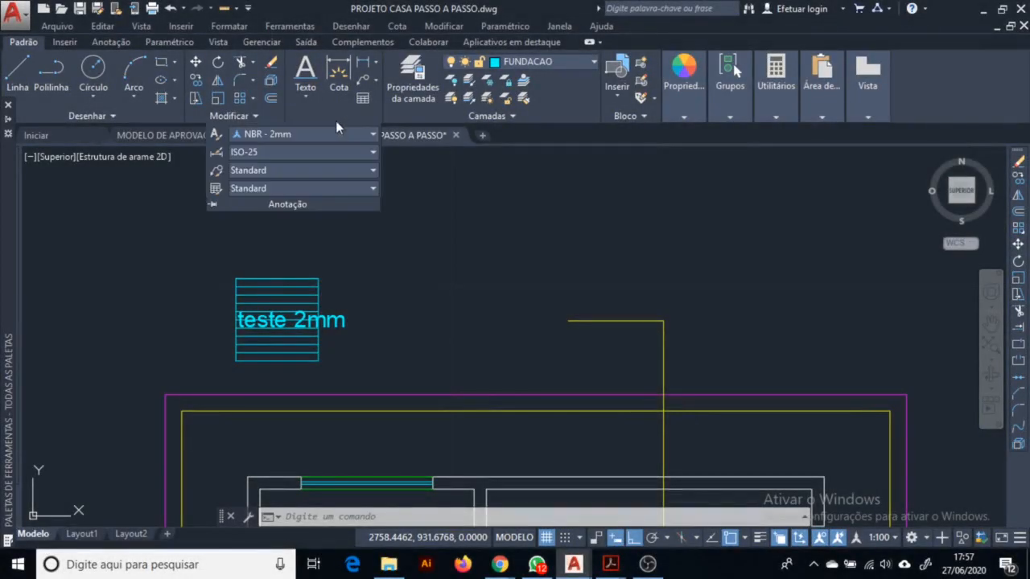
click(217, 136)
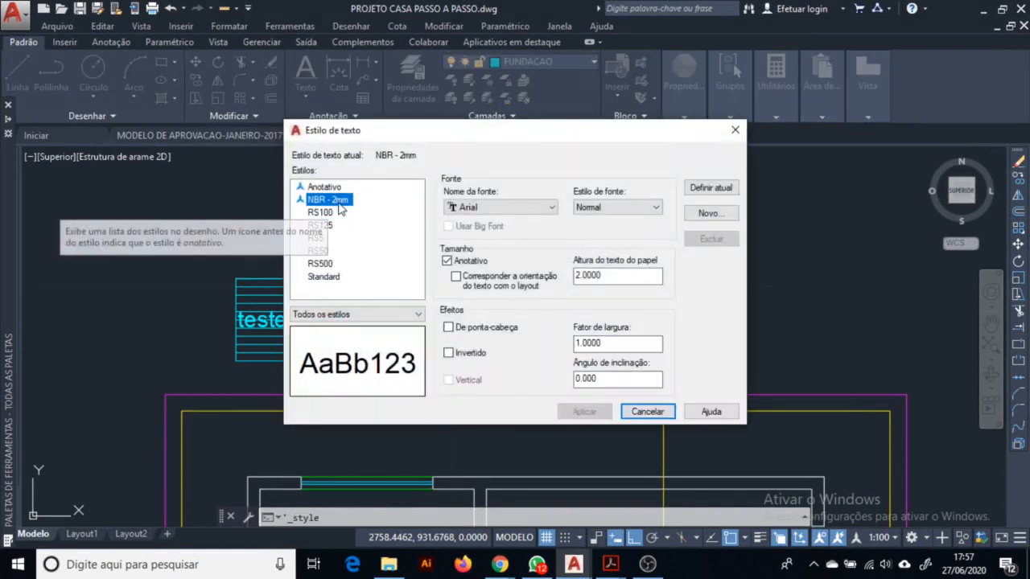
click(710, 213)
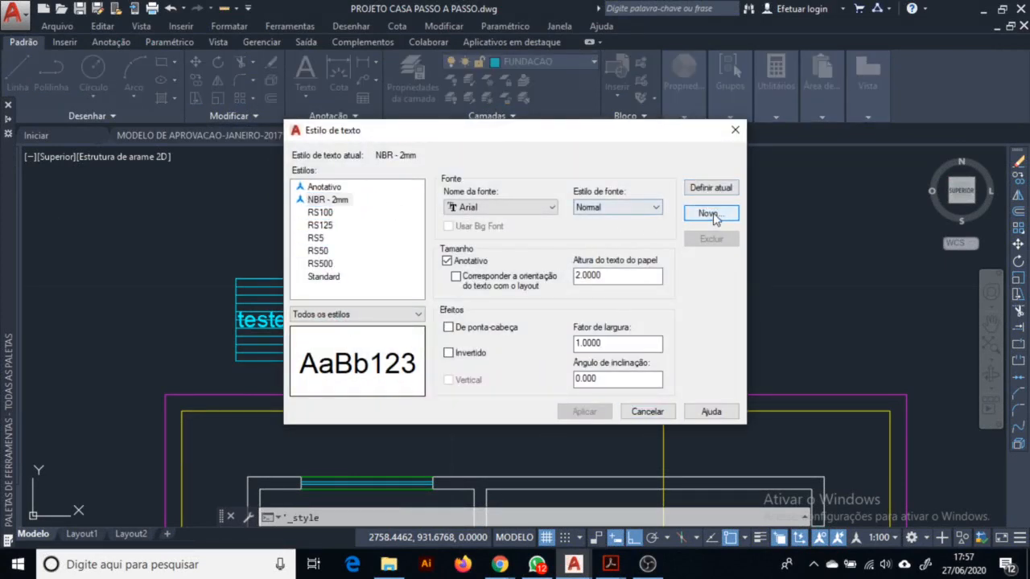
click(711, 213)
text(N)
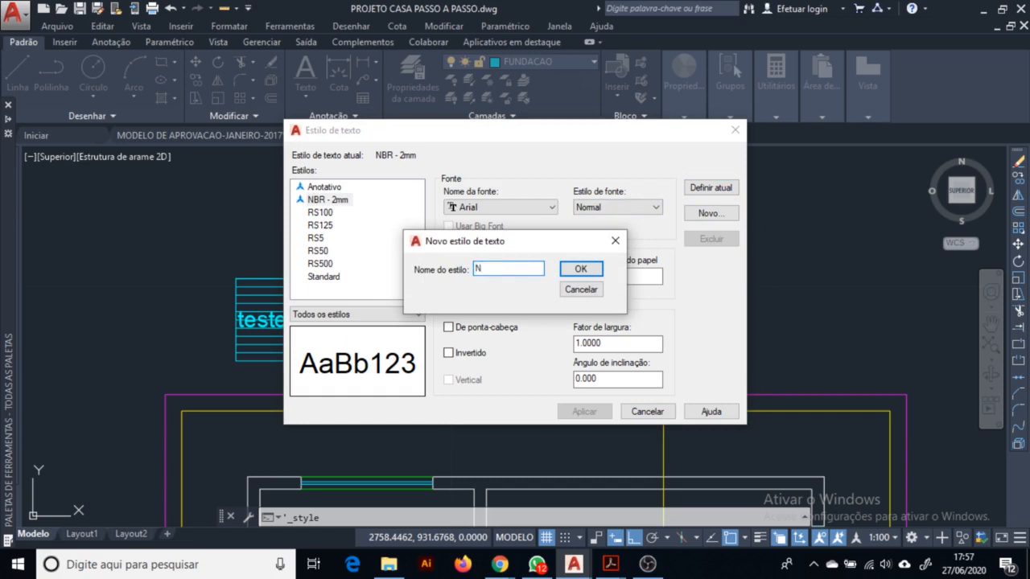
text(BR 2.5mm)
click(579, 270)
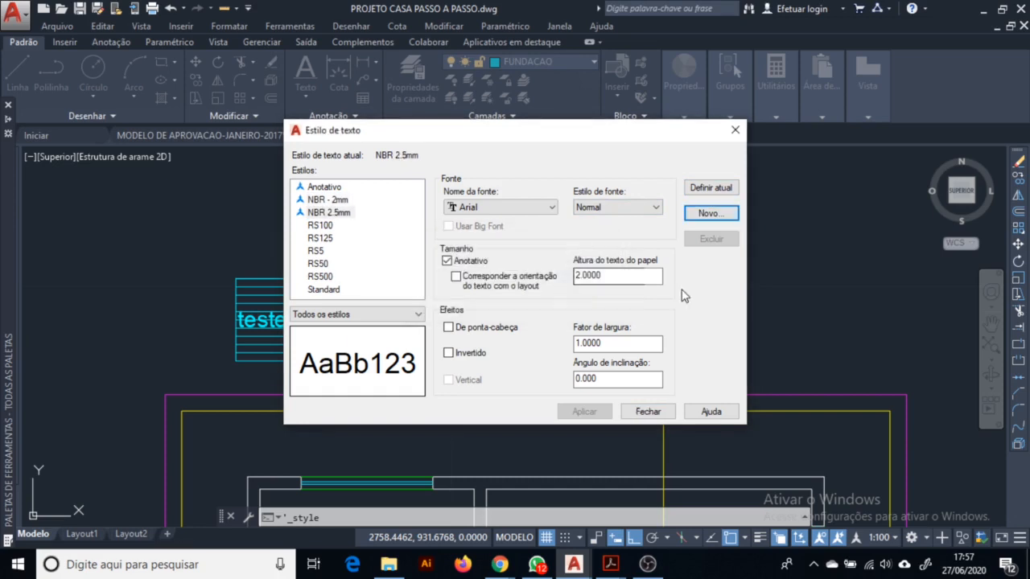
Set the paper text height of the NBR 2.5mm style to 2.5 and apply it.
click(619, 280)
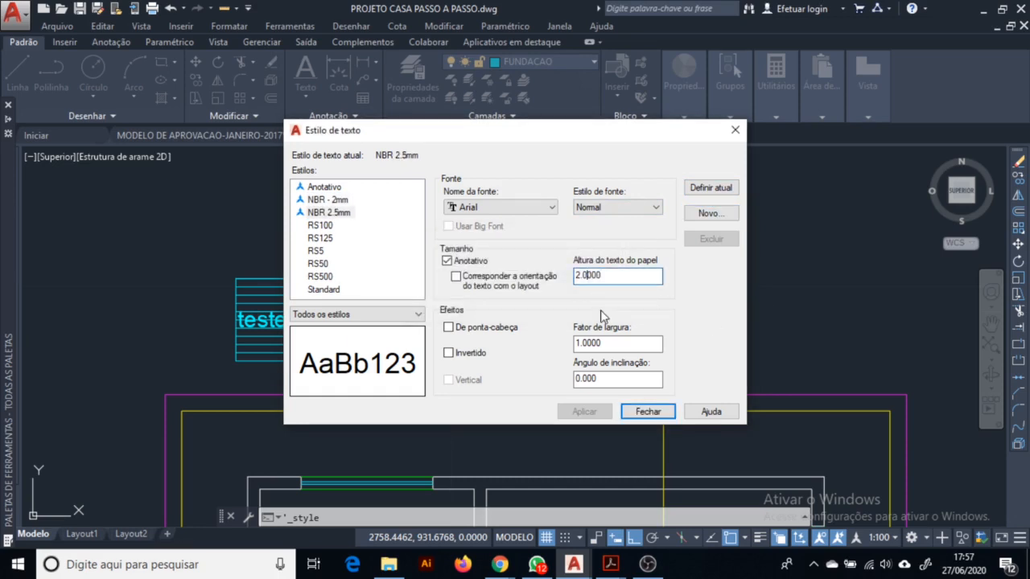
key(BackSpace)
text(5)
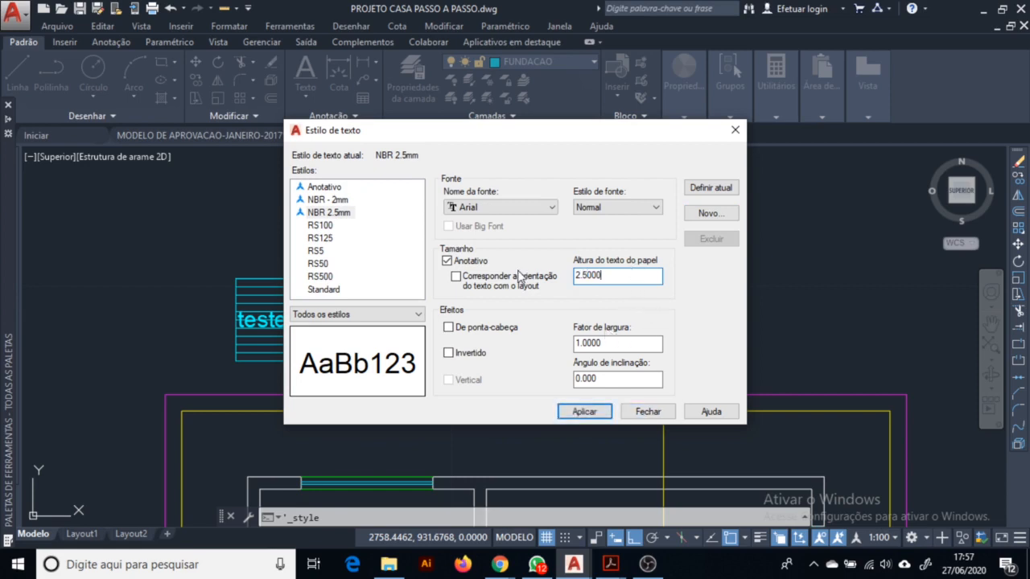
click(579, 412)
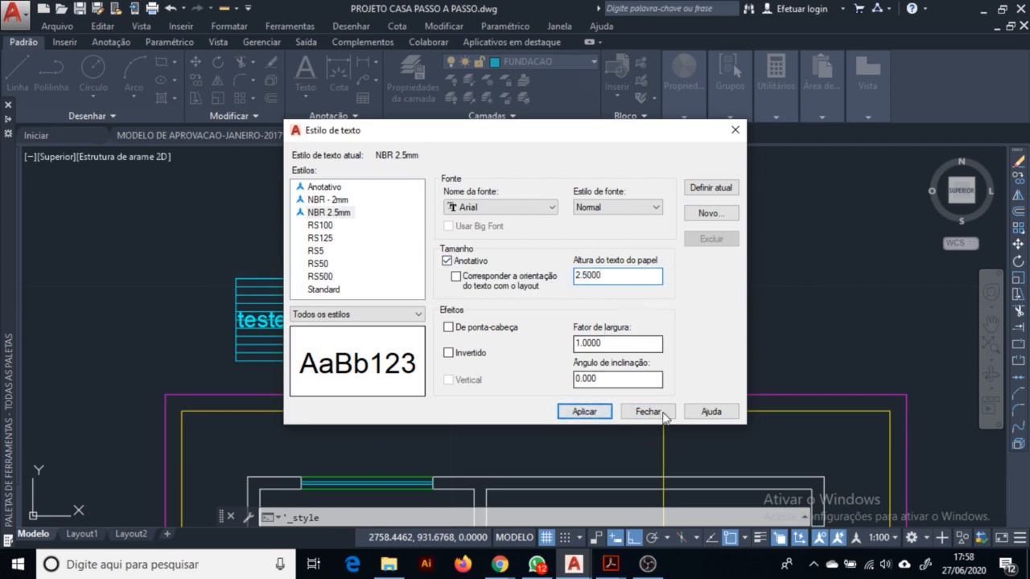
click(573, 411)
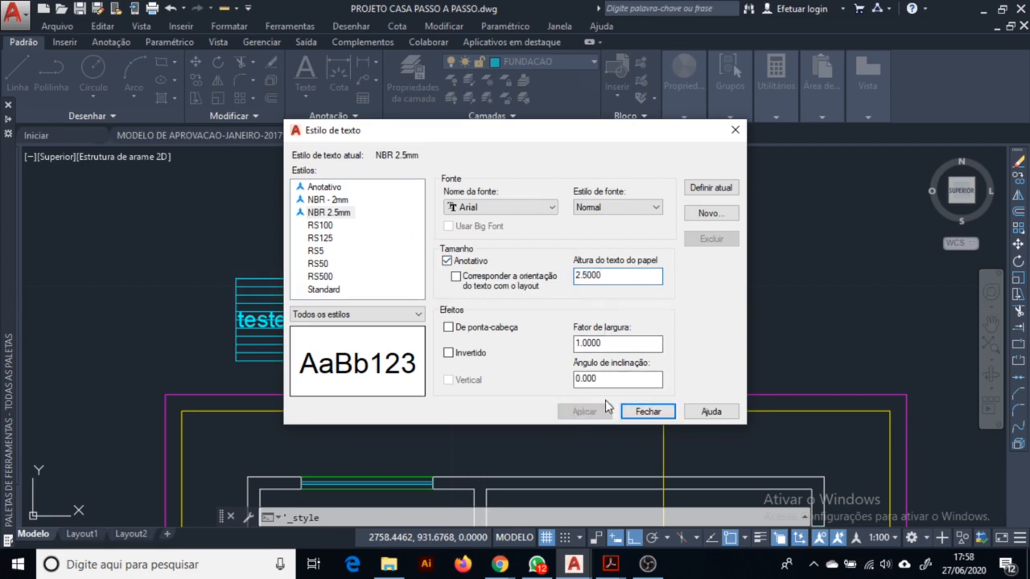
Create another new text style named NBR - 3mm.
click(707, 214)
text(NB)
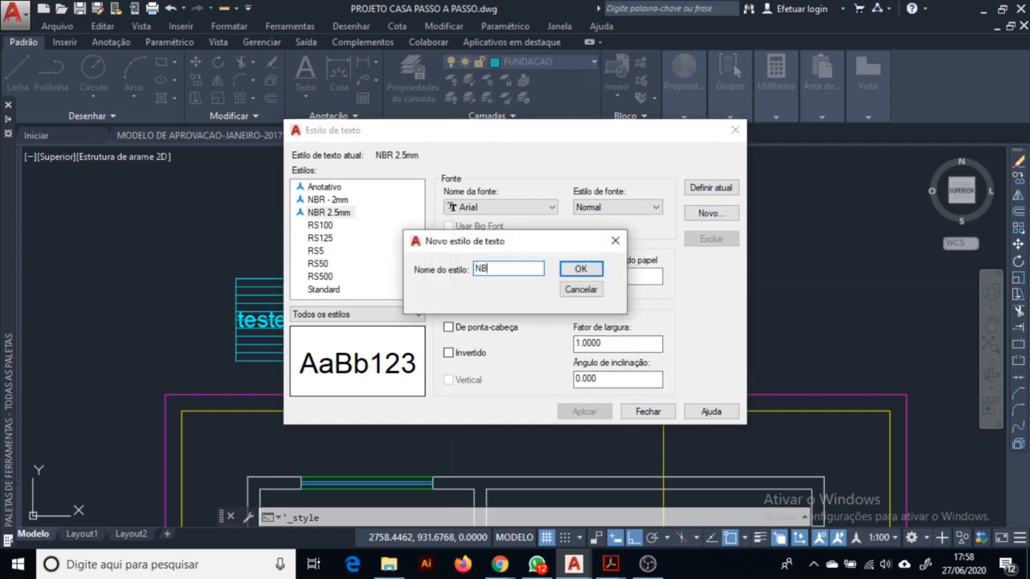
text(R - 3mm)
key(Left)
key(Left)
key(Left)
text(-)
click(586, 273)
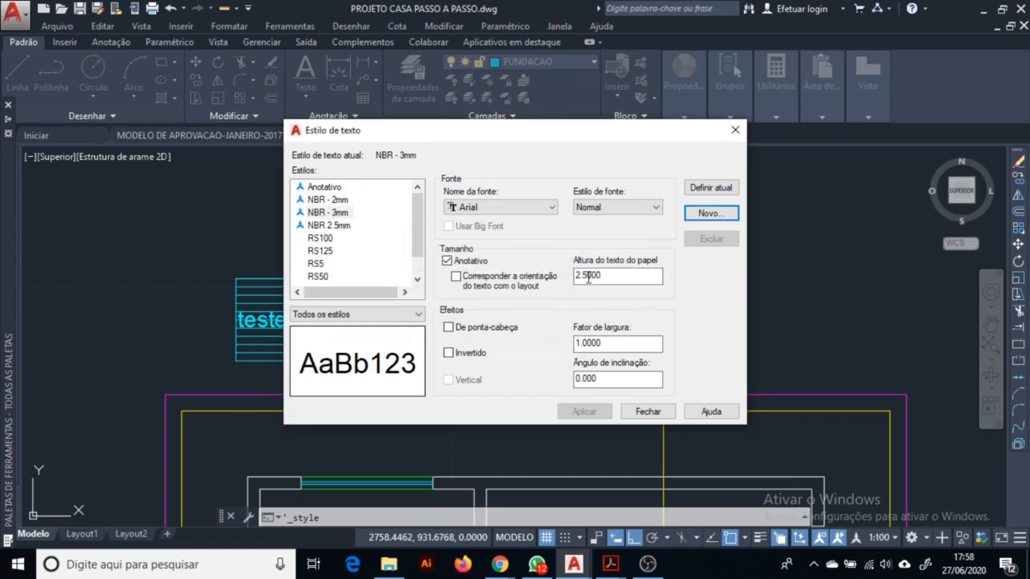
Set the paper text height of the NBR - 3mm style to 3 and apply it.
drag(588, 277, 563, 276)
text(3.)
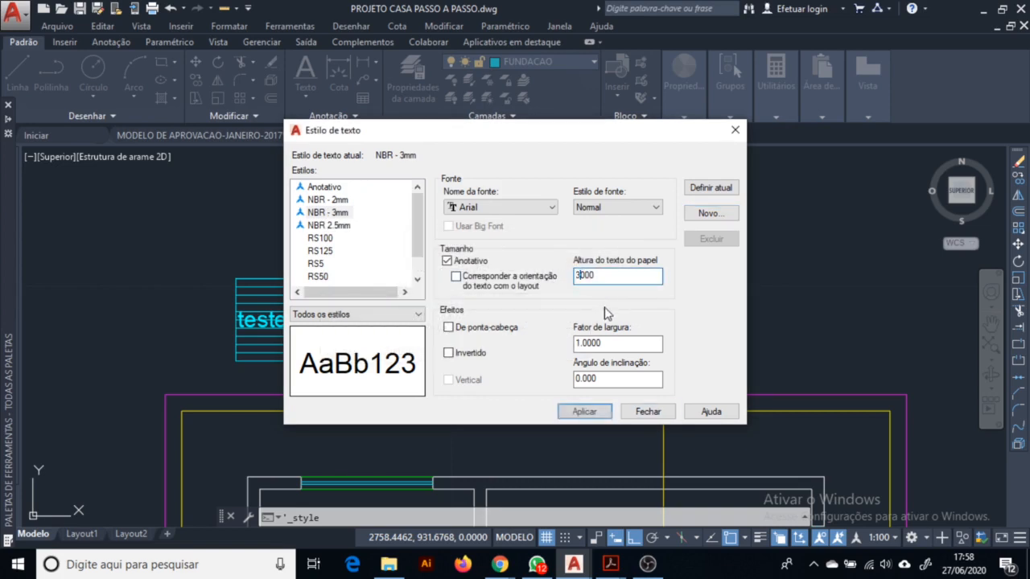
click(603, 413)
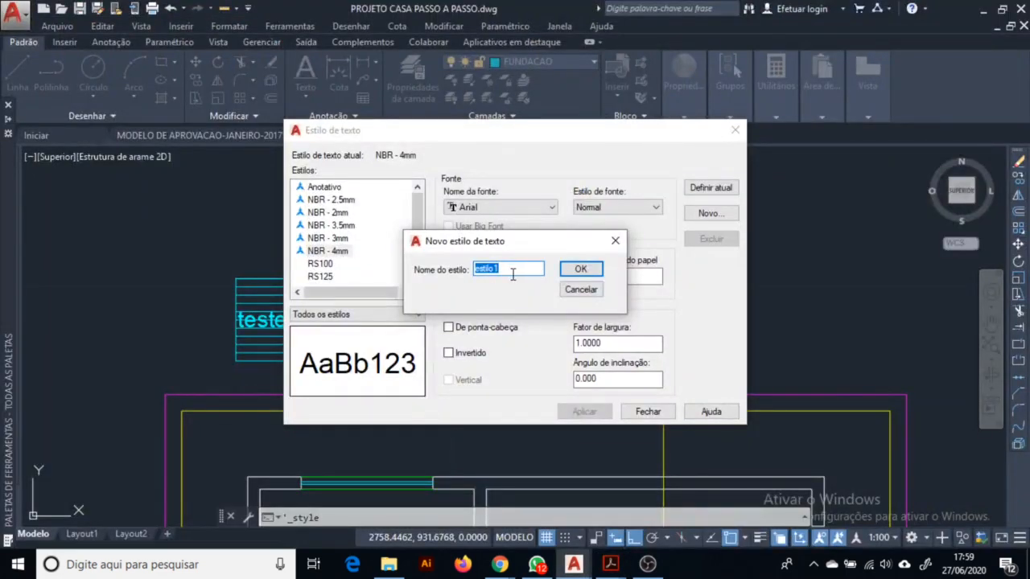
Create another text style named NBR - 4.5mm and finish editing the text styles.
text(NBR - 4.5mm)
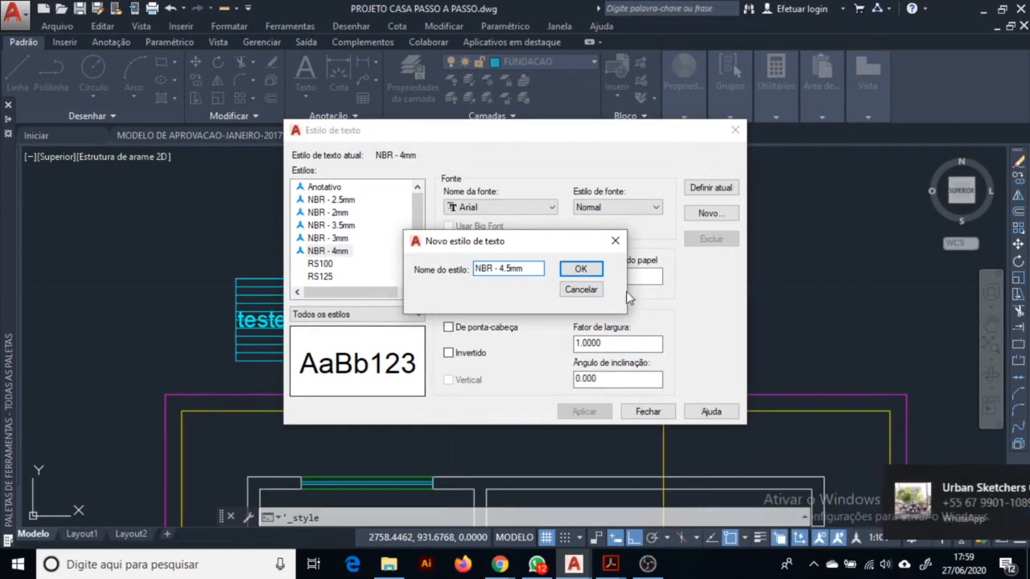
click(580, 268)
click(647, 411)
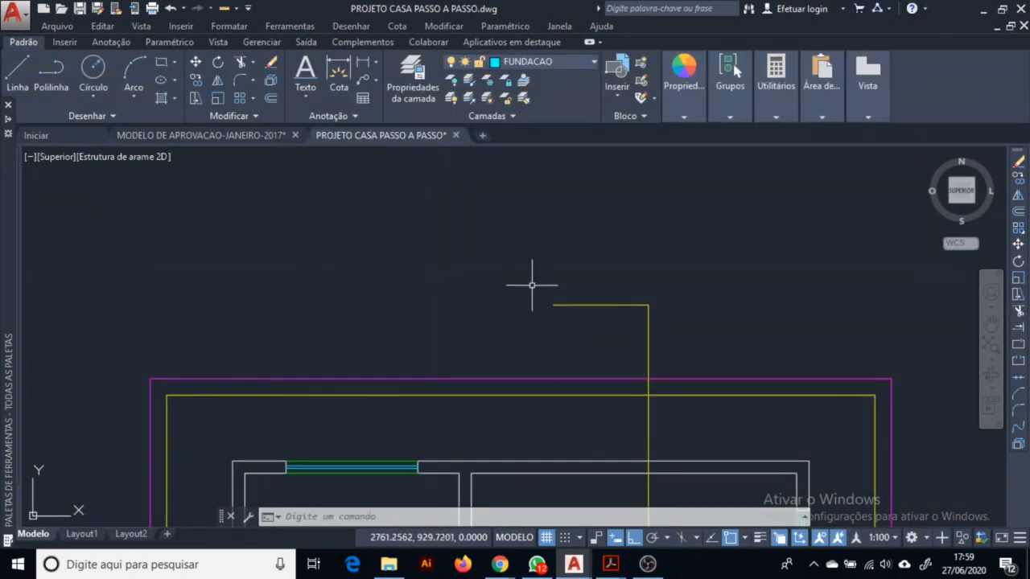
mouse_move(561, 341)
middle_down()
mouse_move(516, 328)
mouse_move(518, 305)
mouse_move(544, 275)
middle_up()
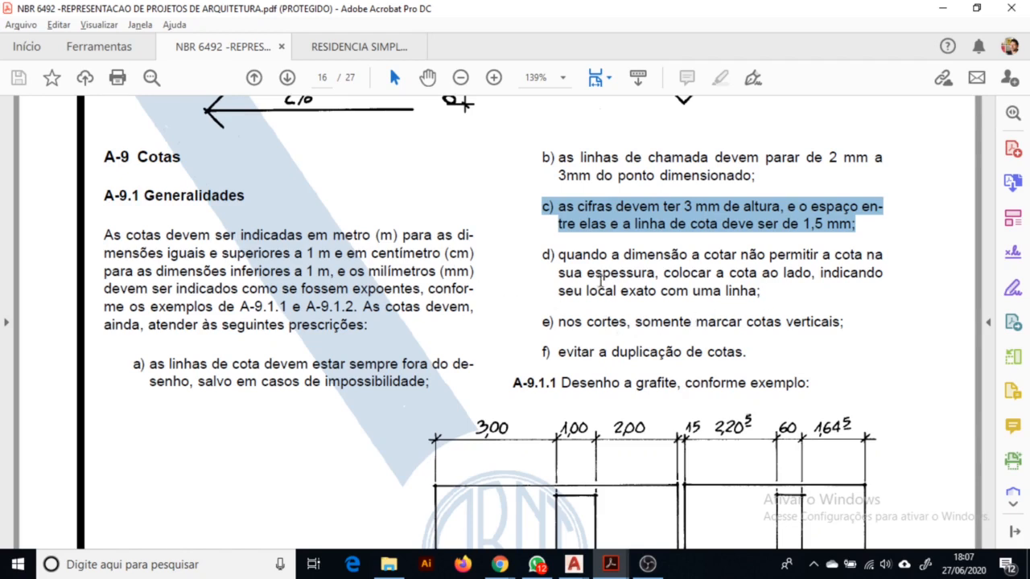
Back in AutoCAD, create a new annotative dimension style named COTA 3mm based on ISO-25, for use with all dimensions.
scroll(601, 282, up, 1)
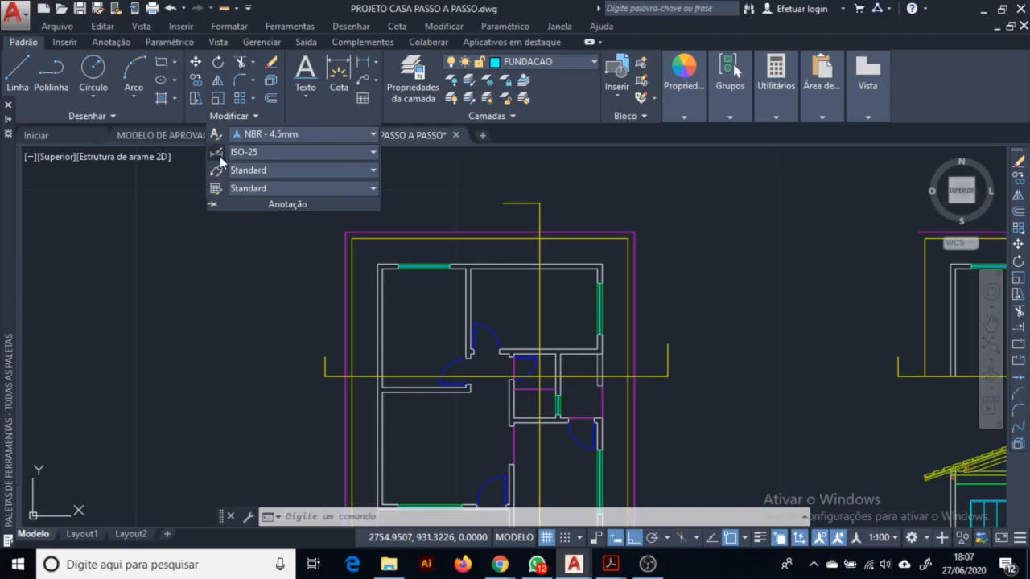
click(220, 157)
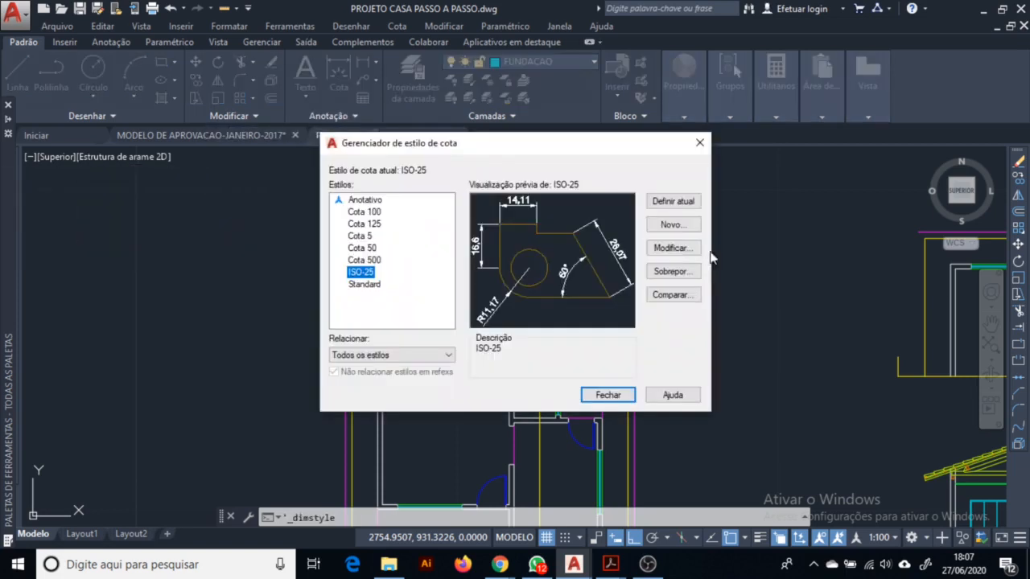
click(673, 225)
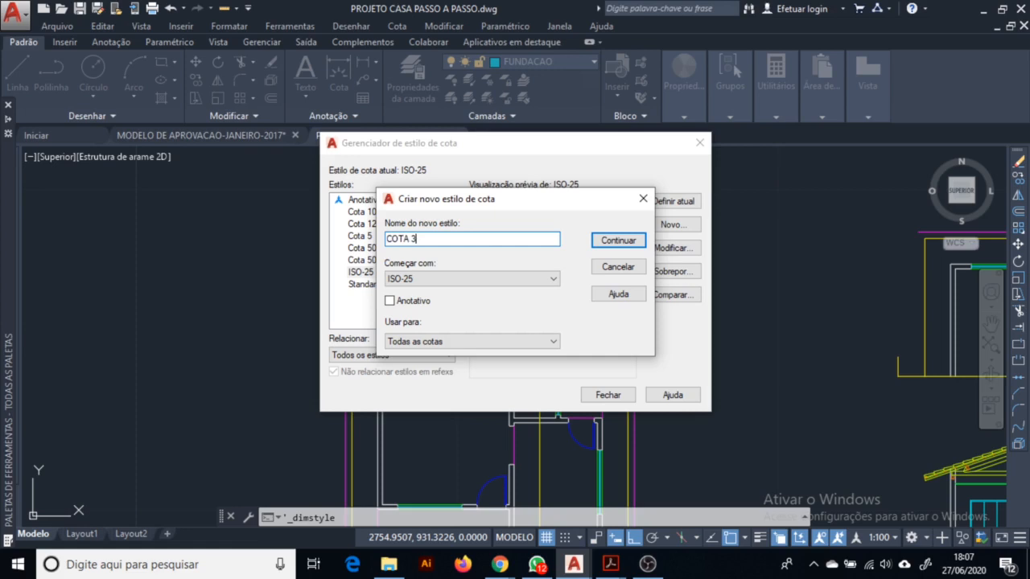
click(389, 300)
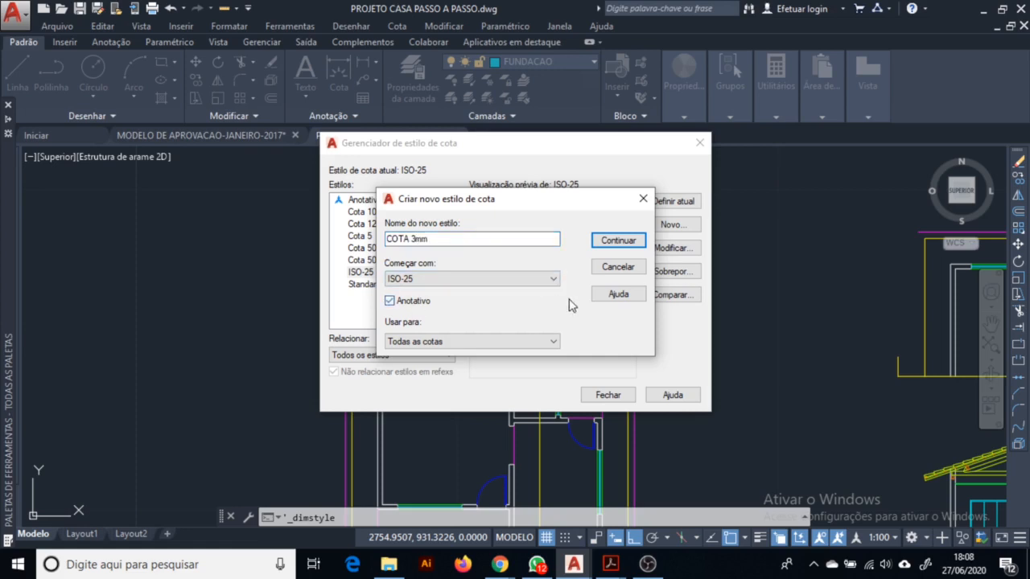
click(632, 249)
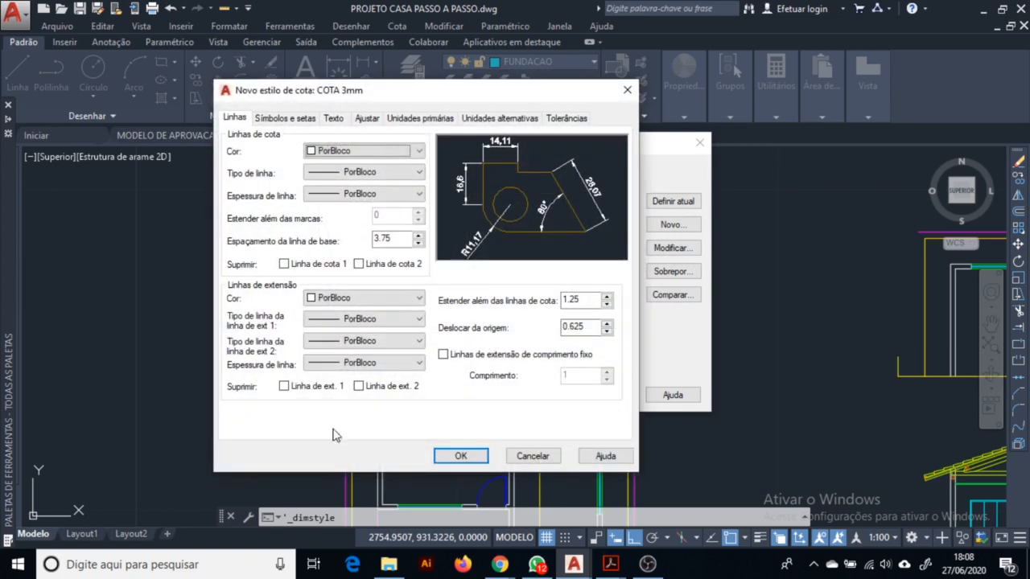
Set the COTA 3mm dimension line colour to Vermelho and the extension line colour to Amarelo.
drag(408, 91, 575, 66)
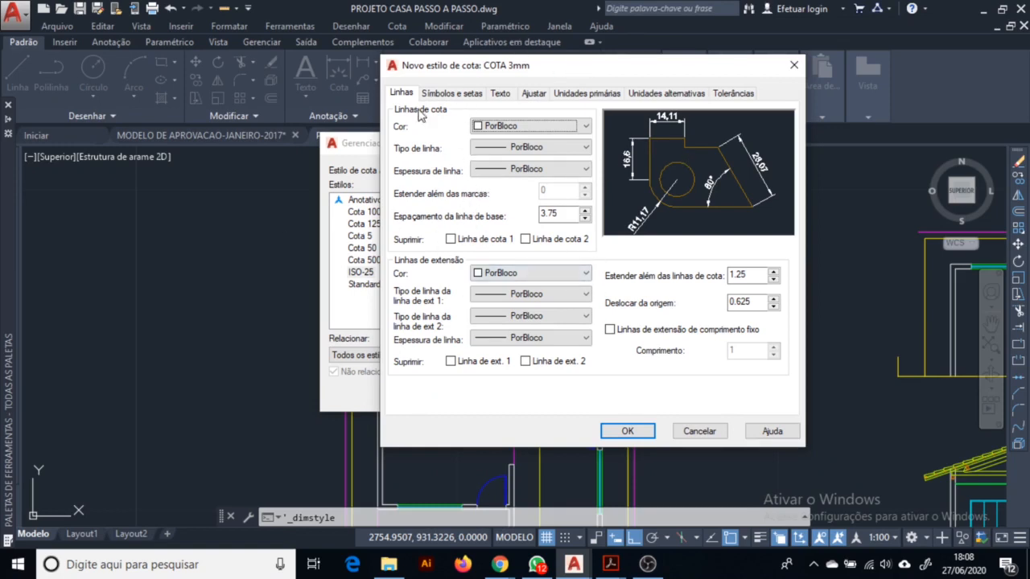
click(487, 126)
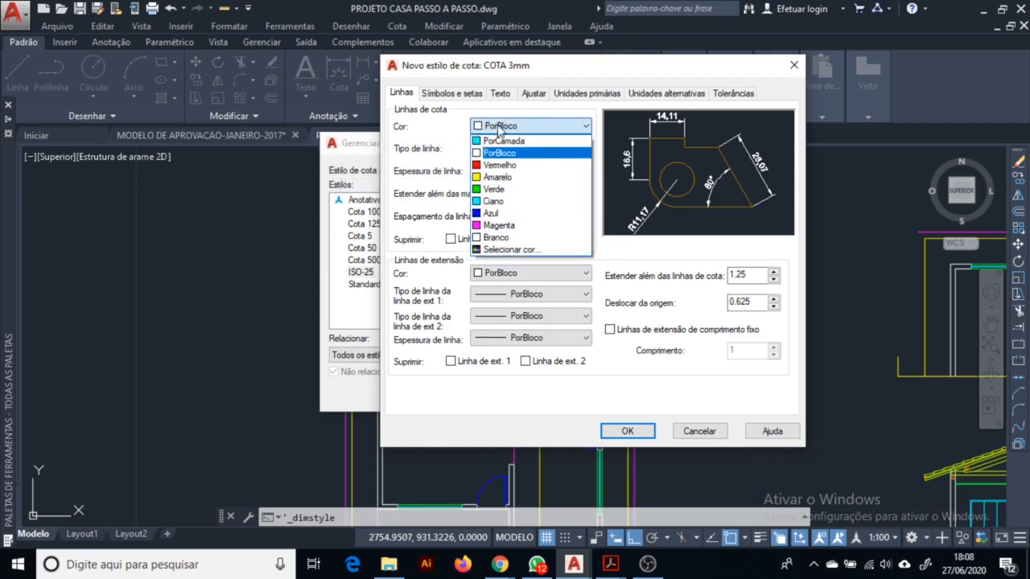
click(500, 163)
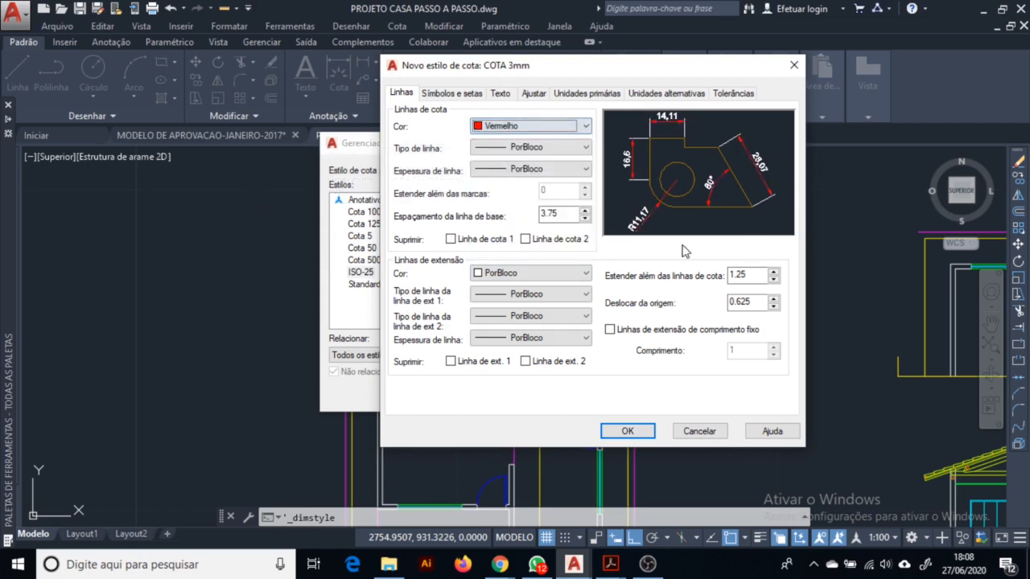
click(495, 273)
click(494, 325)
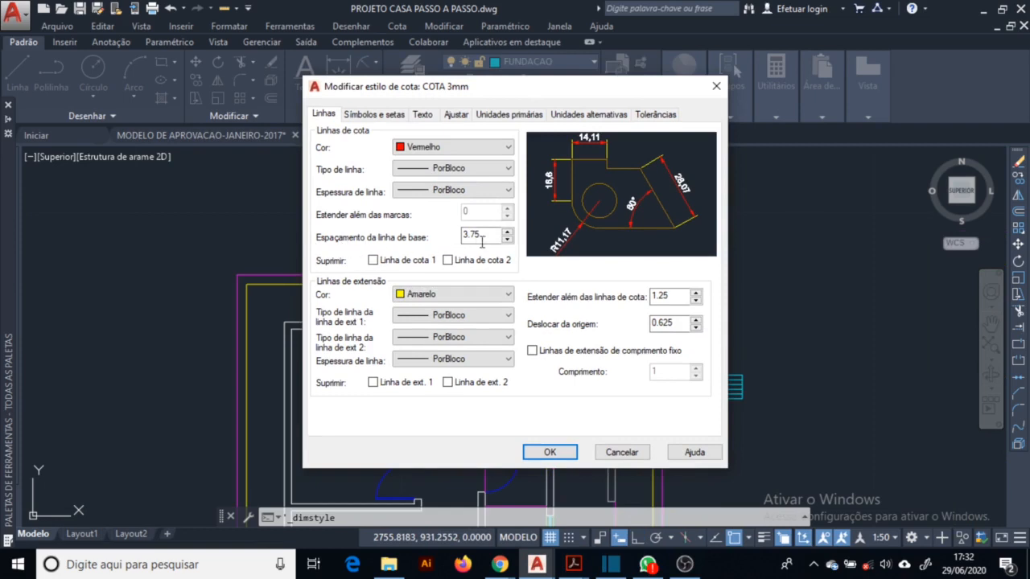
Set the baseline spacing of the COTA 3mm dimension style to 5.
drag(491, 235, 446, 230)
click(492, 237)
key(BackSpace)
key(BackSpace)
key(BackSpace)
key(BackSpace)
text(5)
Try a value of 5 for how far the extension lines run beyond the dimension lines.
double_click(660, 296)
text(5)
key(Tab)
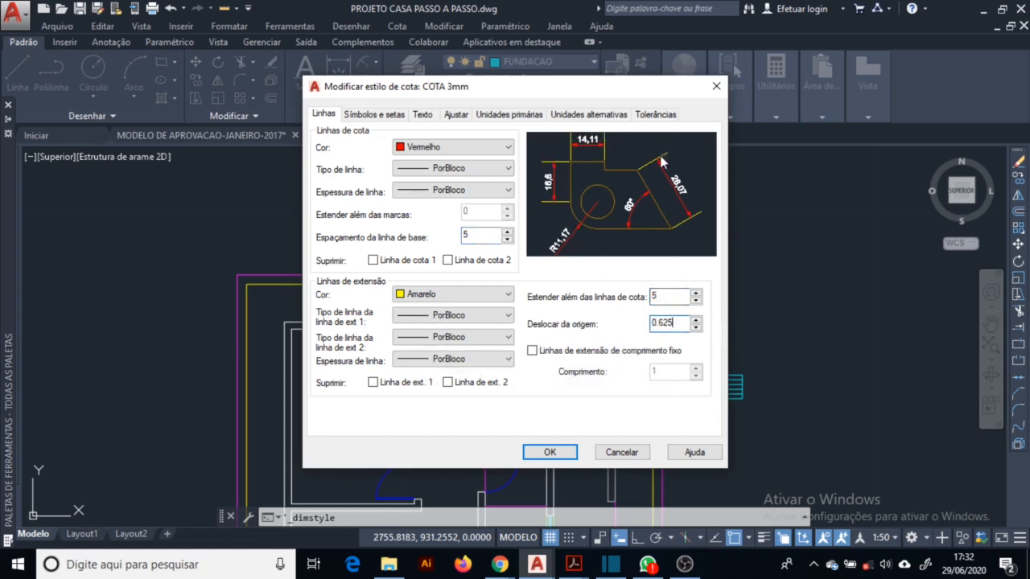
Set the extension beyond the dimension lines to 2 and the offset from origin to 1.
double_click(681, 297)
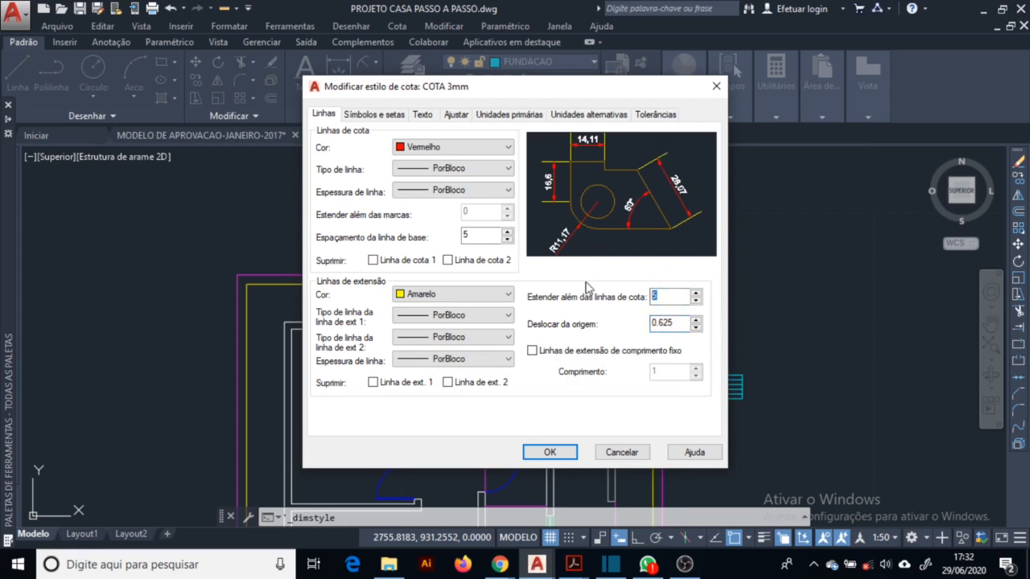
double_click(664, 323)
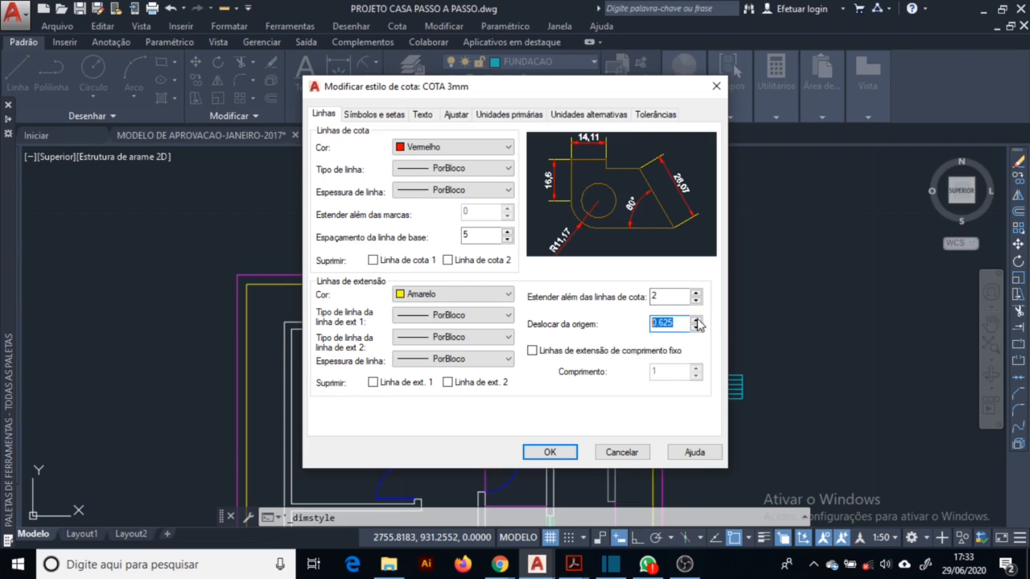
text(1)
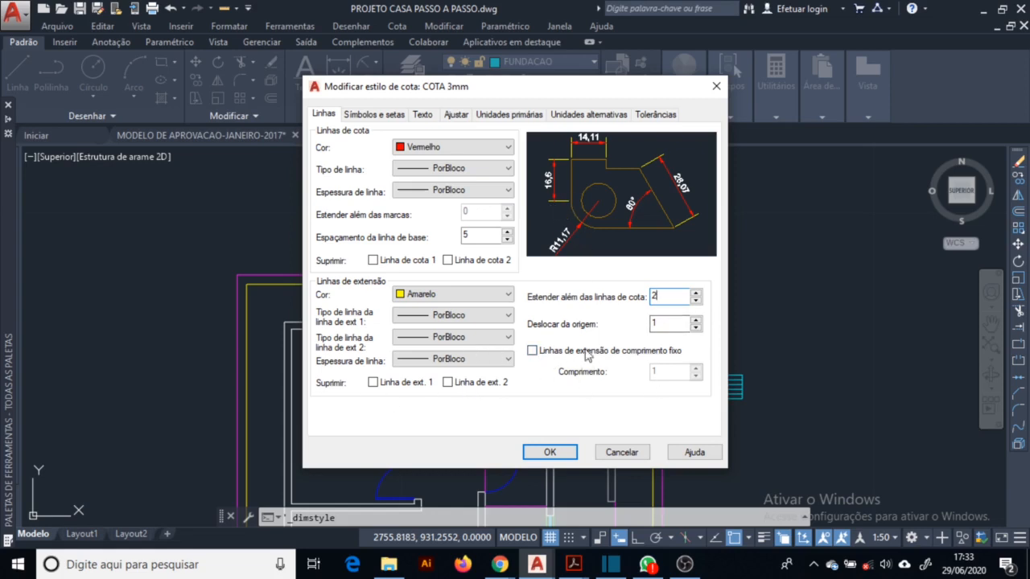
Enable fixed-length extension lines with a length of 10 and save the COTA 3mm style.
click(532, 350)
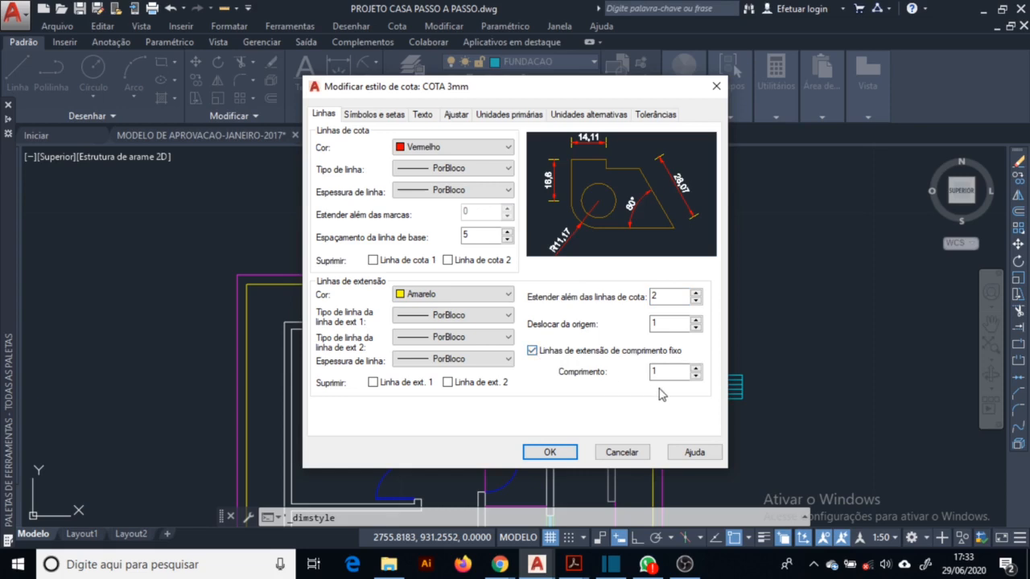
key(Tab)
click(661, 323)
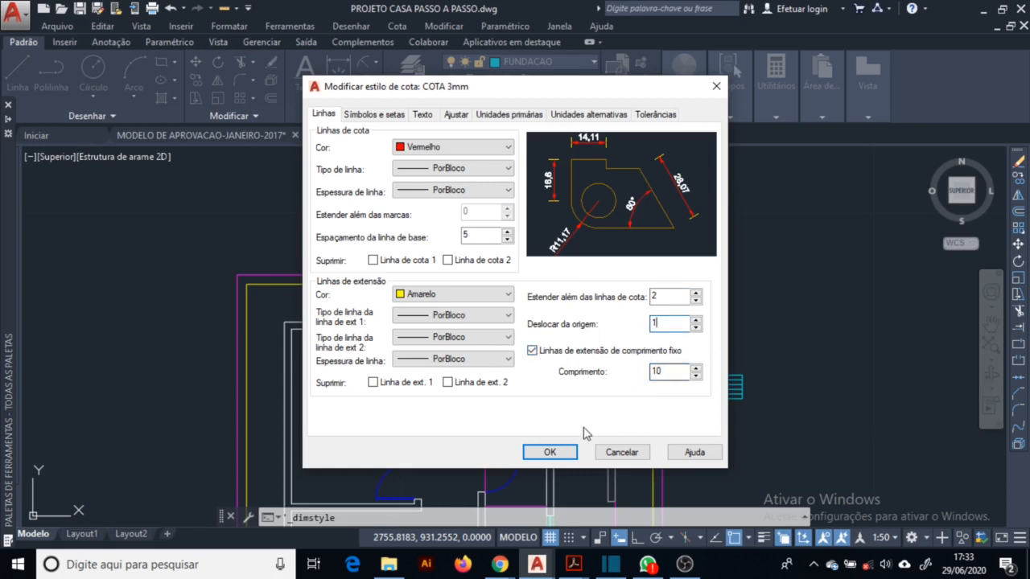
click(549, 452)
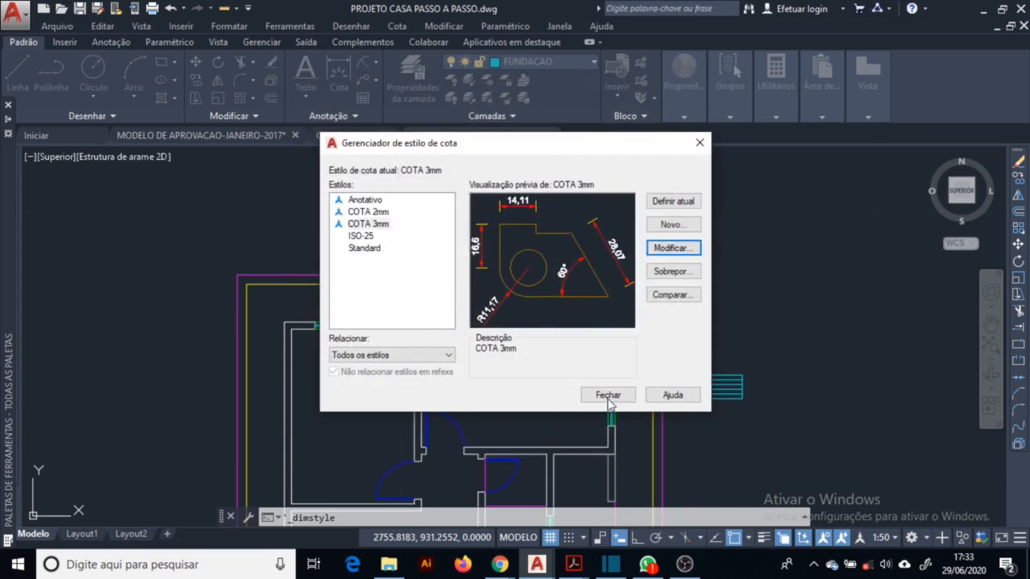
click(608, 397)
Place a linear dimension across the full width of the house's upper outer wall, just above the wall.
click(326, 115)
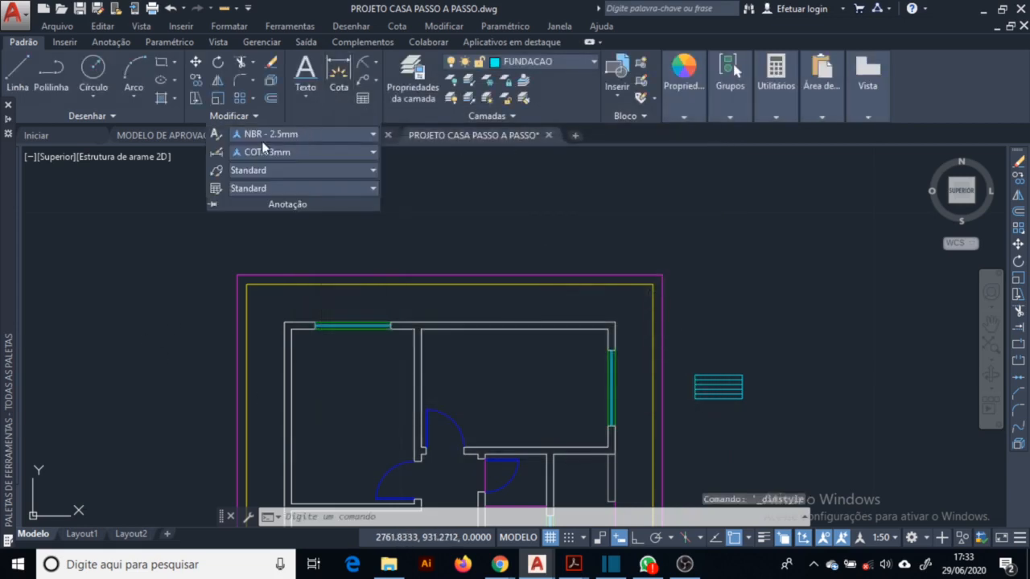
click(379, 61)
click(265, 95)
click(545, 323)
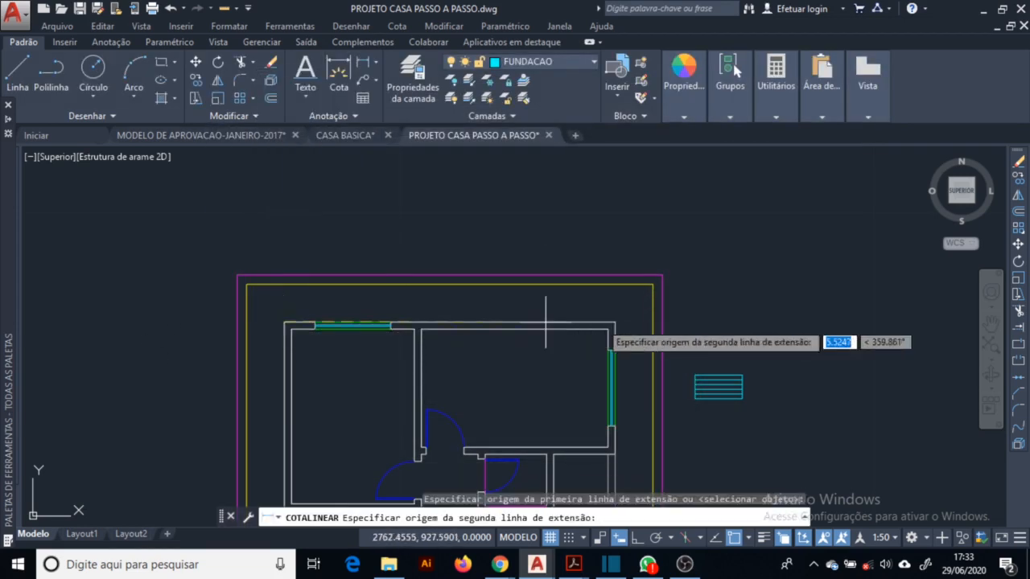
click(615, 323)
click(613, 303)
key(Escape)
key(Escape)
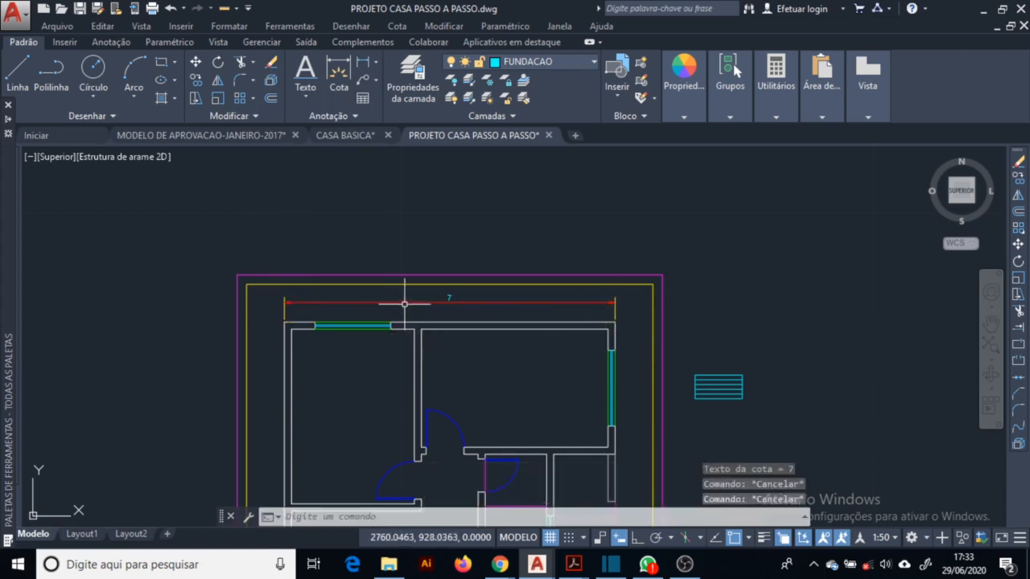
Stretch the new dimension's line upward in two moves, beyond the magenta outline, to test the fixed-length extension lines.
scroll(501, 299, up, 2)
click(233, 299)
click(226, 299)
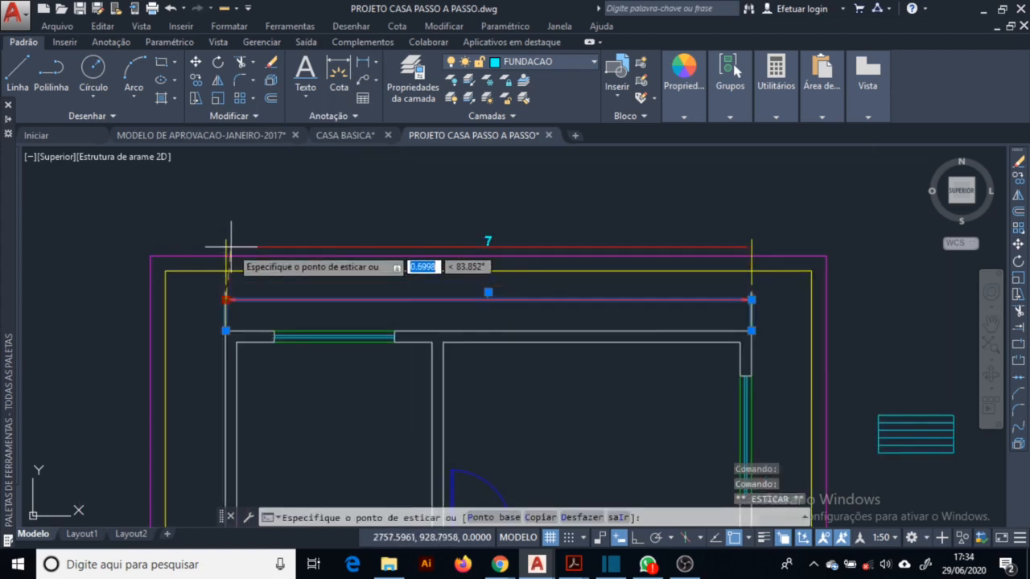
key(Escape)
click(226, 299)
click(221, 227)
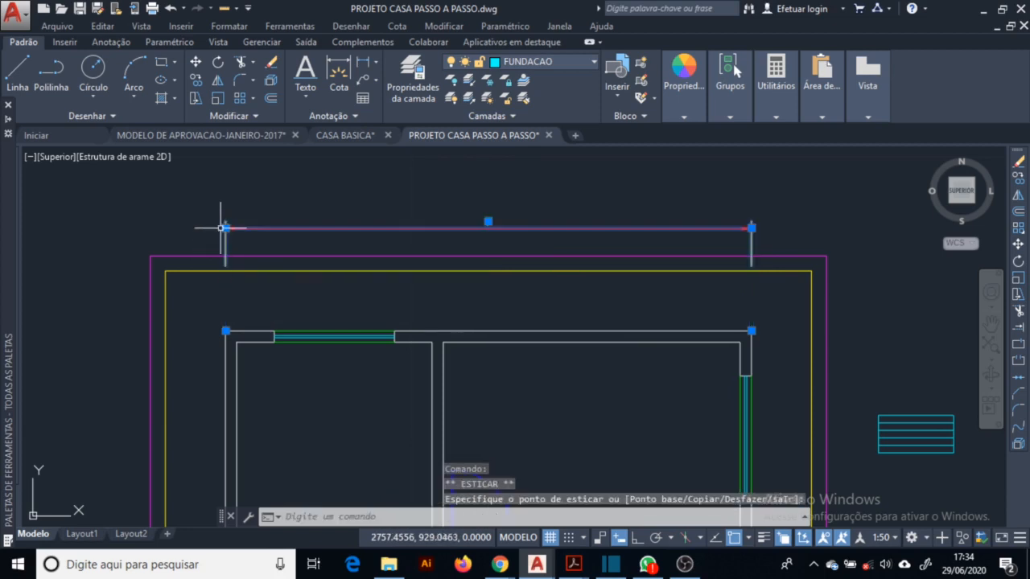
click(227, 227)
click(222, 186)
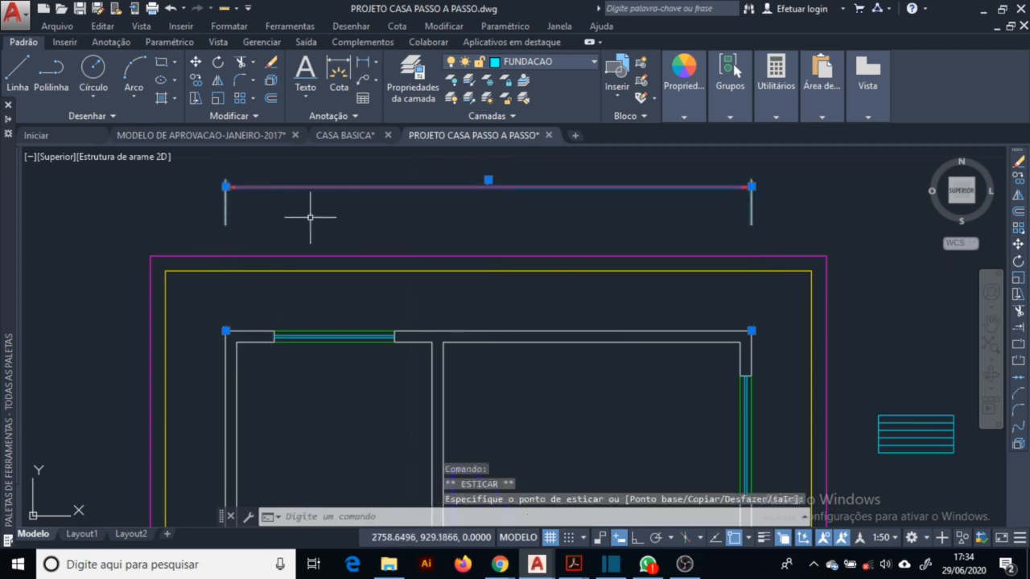
key(Escape)
key(Escape)
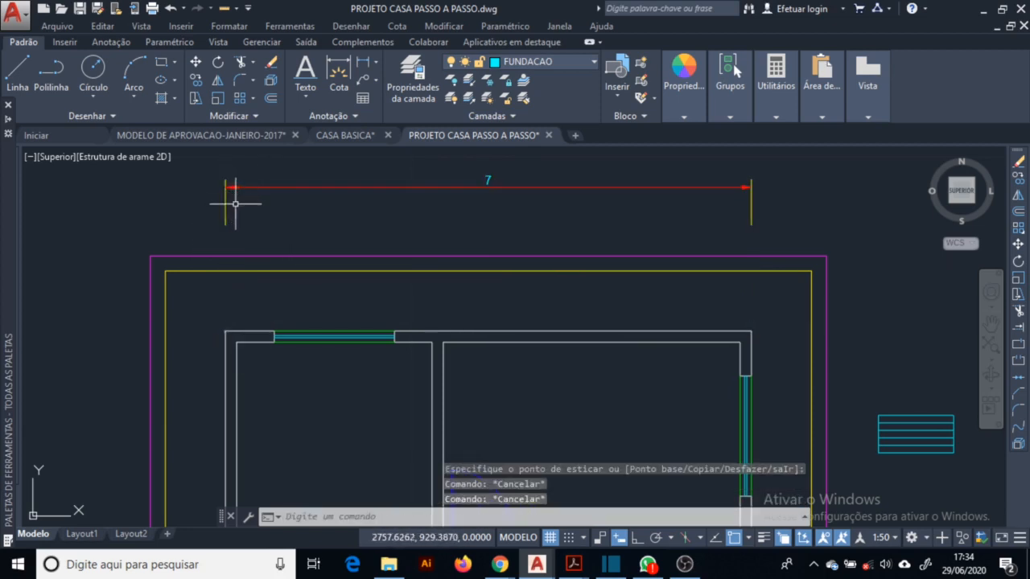
Undo both grip stretches of the dimension line above the upper wall.
key(ctrl+z)
key(ctrl+z)
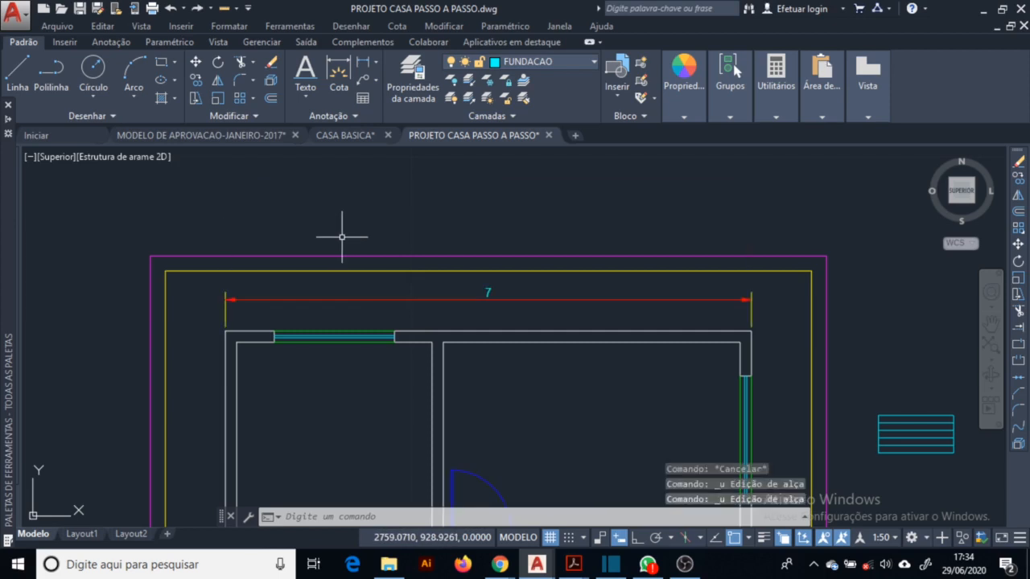
key(Escape)
Reopen the COTA 3mm dimension style for modification and disable its fixed-length extension lines.
click(329, 116)
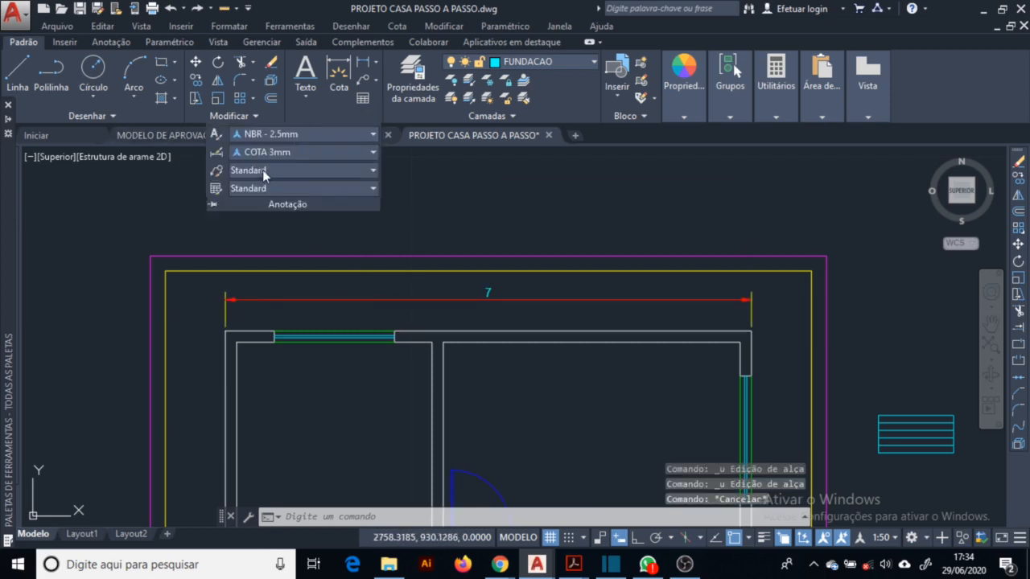
click(221, 156)
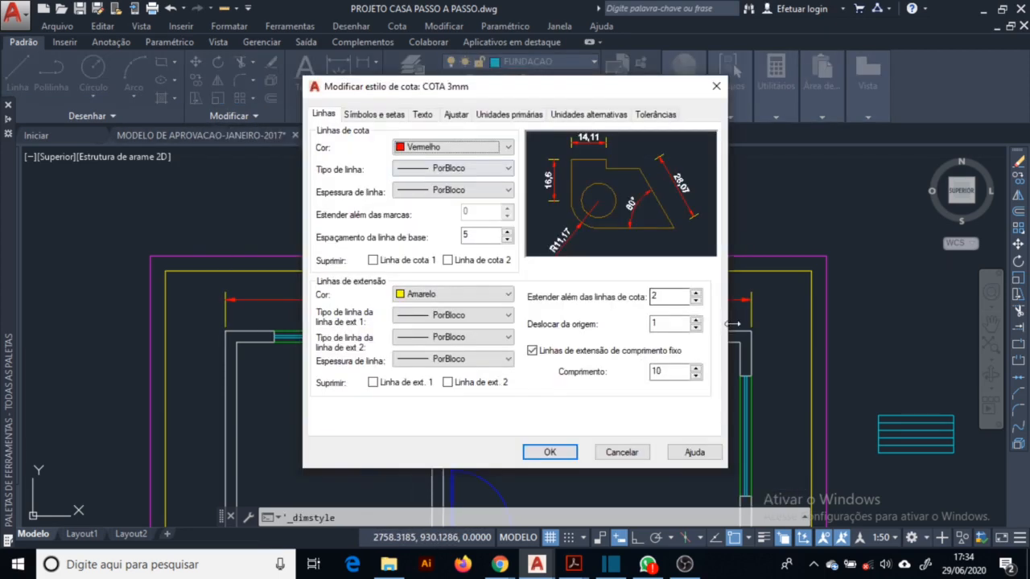
click(566, 352)
click(668, 324)
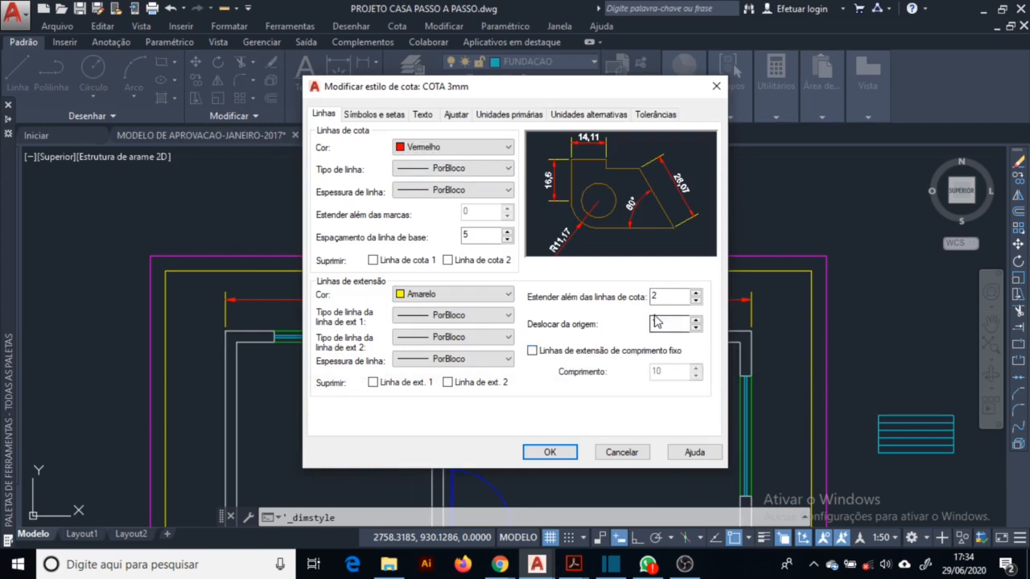
Set the first and second arrowheads of the COTA 3mm style to Inclinada.
click(377, 117)
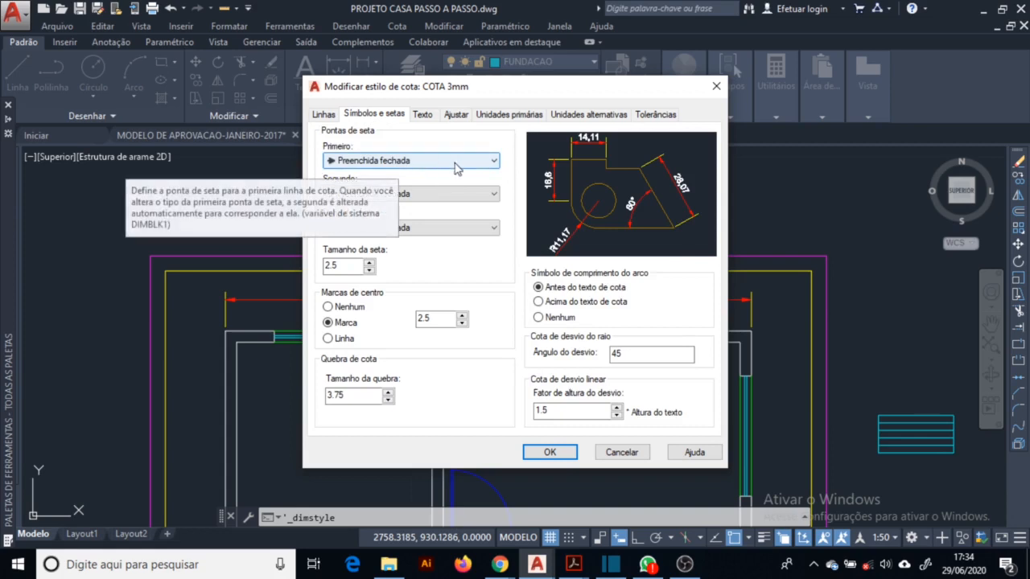
click(378, 161)
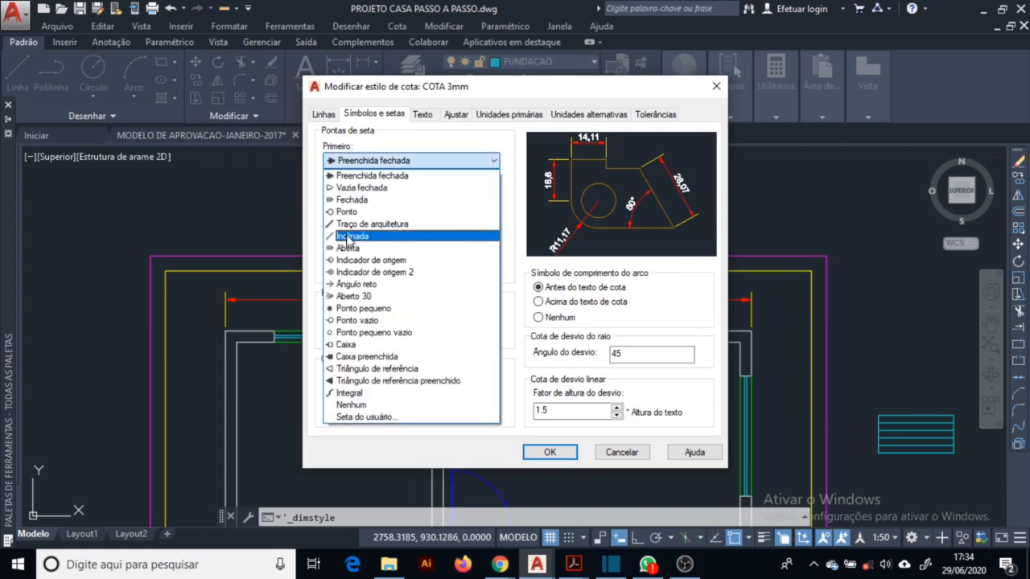
click(349, 237)
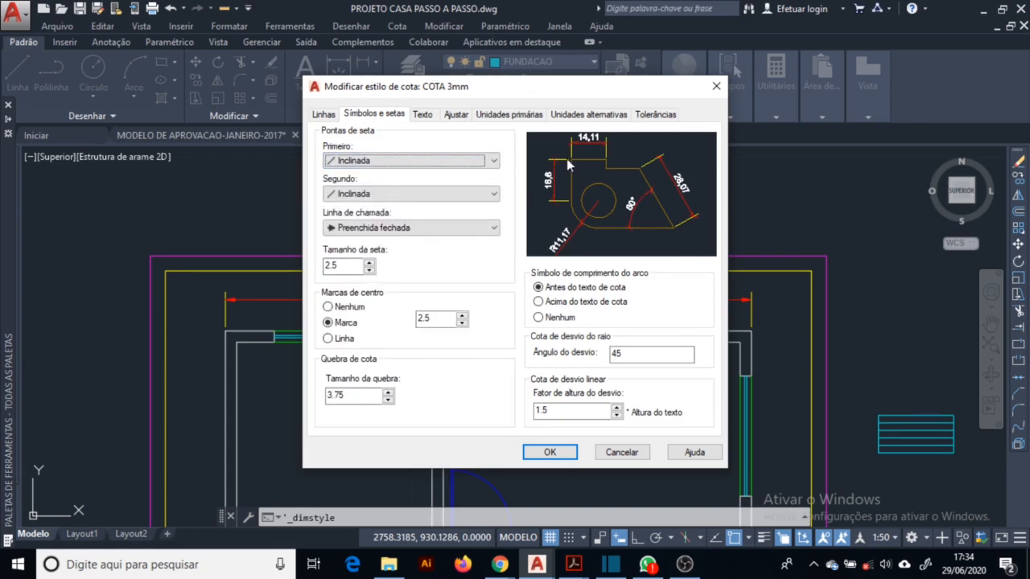
Try an arrow size of 10 in the COTA 3mm style and return it to 2.5.
double_click(332, 265)
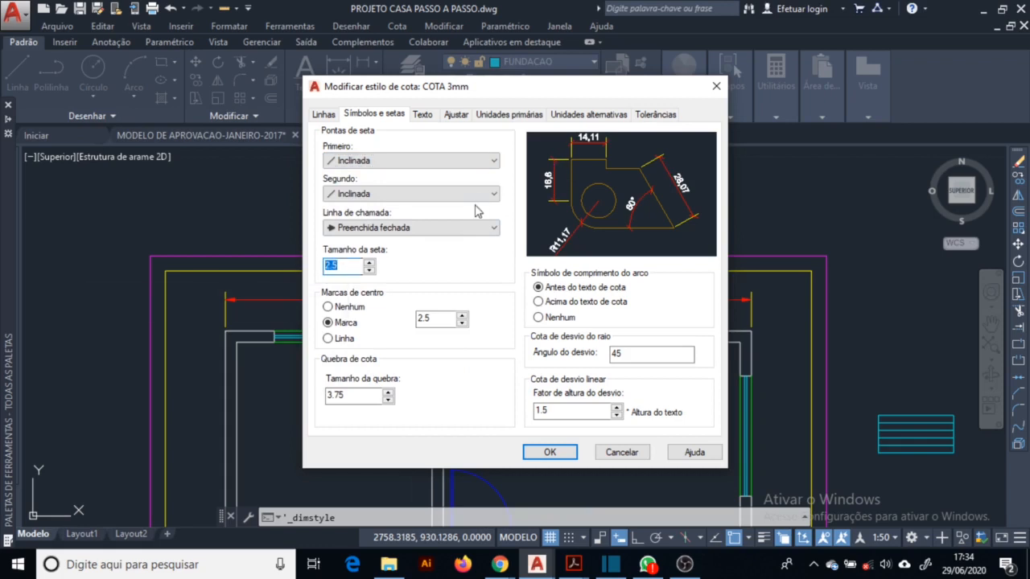
text(10)
click(435, 318)
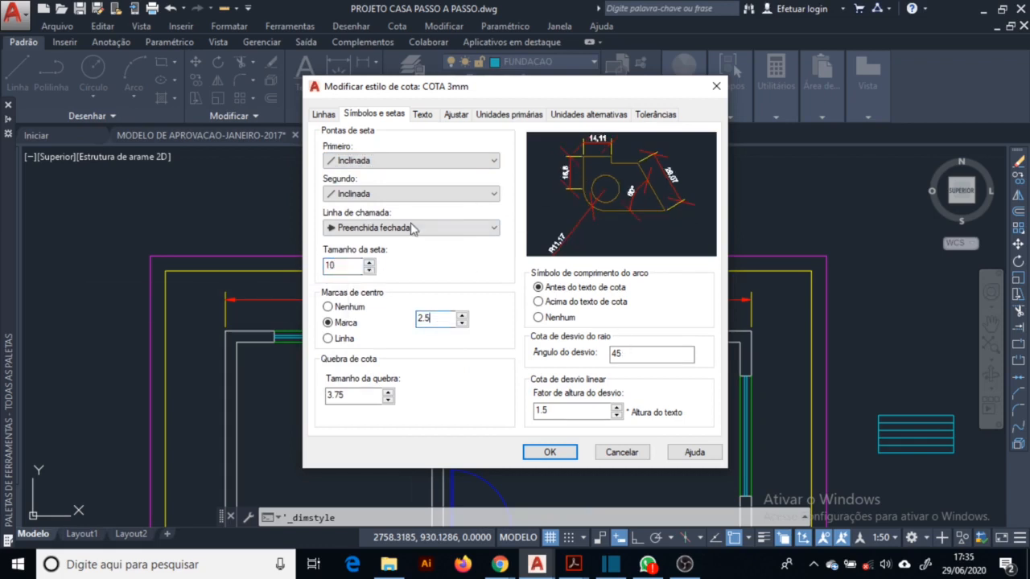
double_click(331, 265)
click(446, 318)
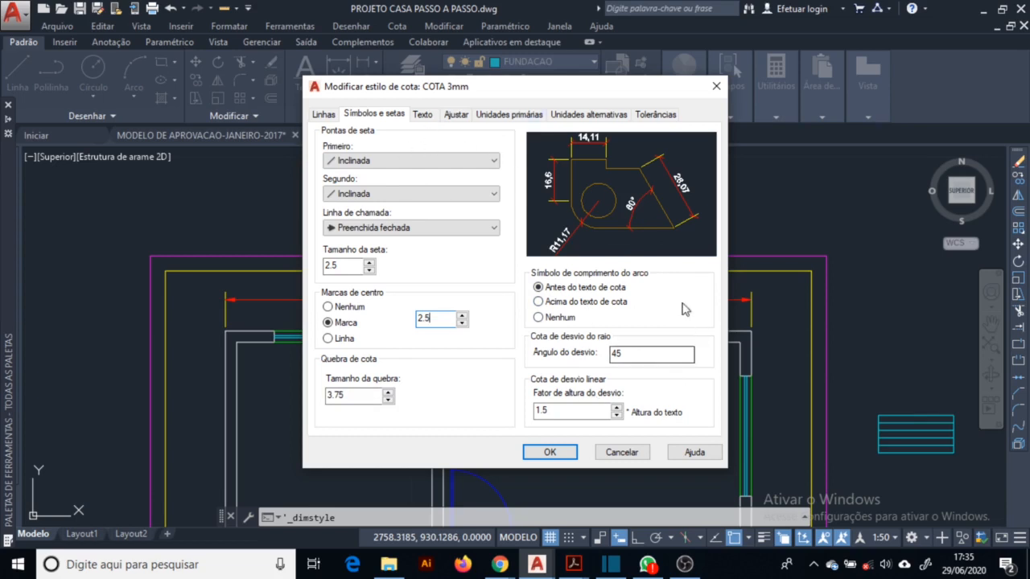
key(Tab)
key(Tab)
key(Tab)
key(Tab)
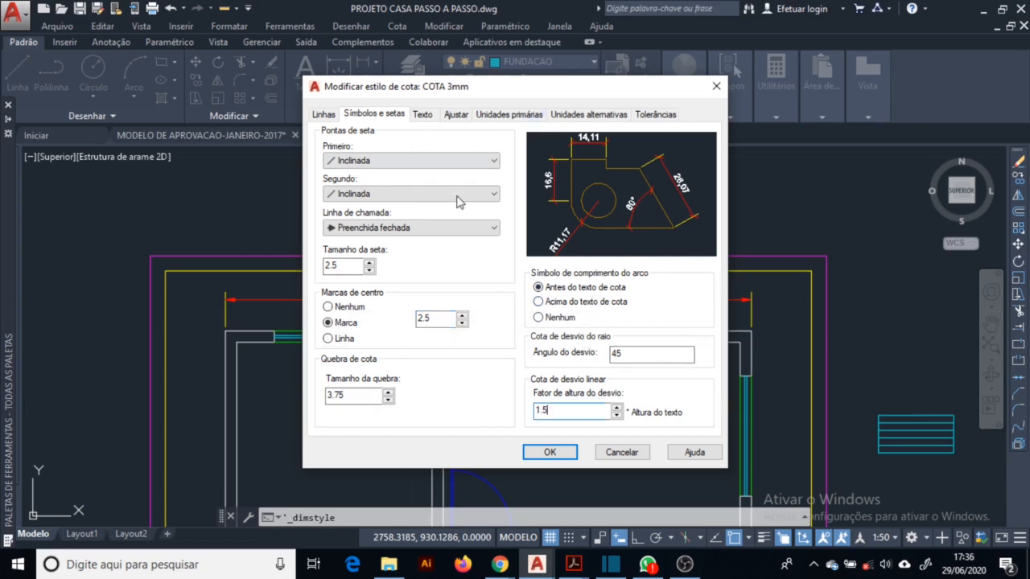
Assign the NBR - 3mm text style to the COTA 3mm style and set the text offset from the dimension line to 1.
click(424, 117)
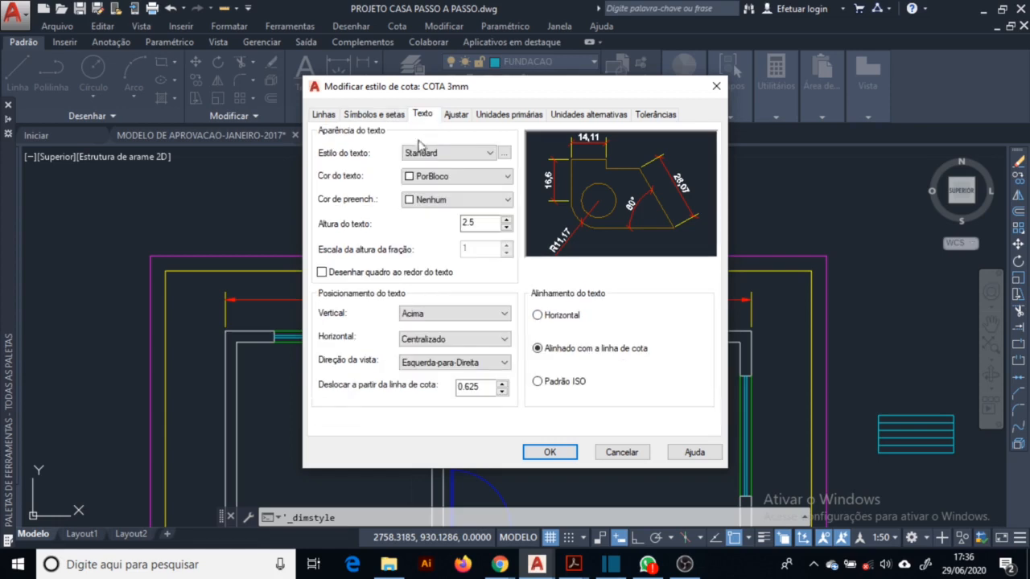
click(453, 157)
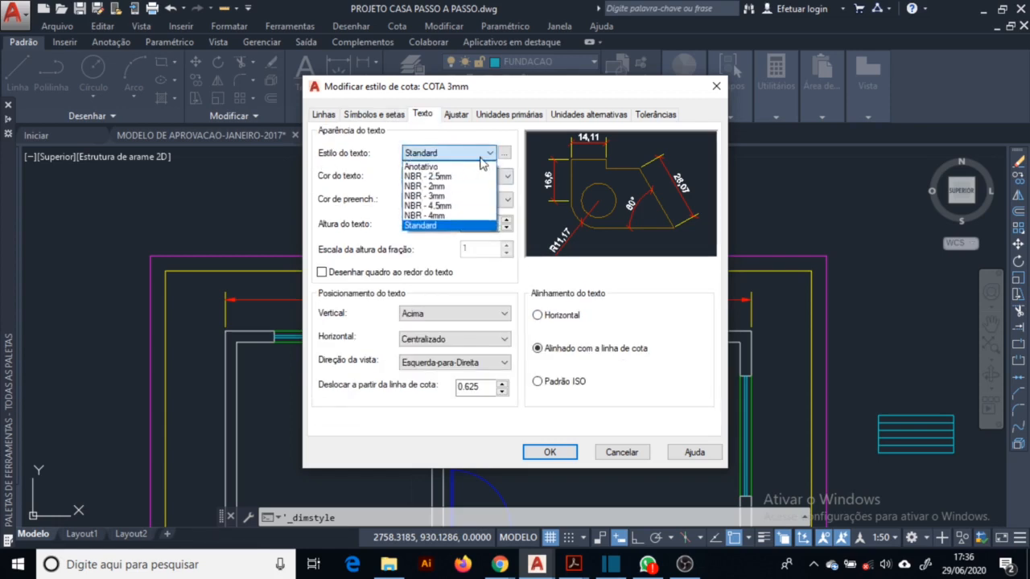
click(454, 202)
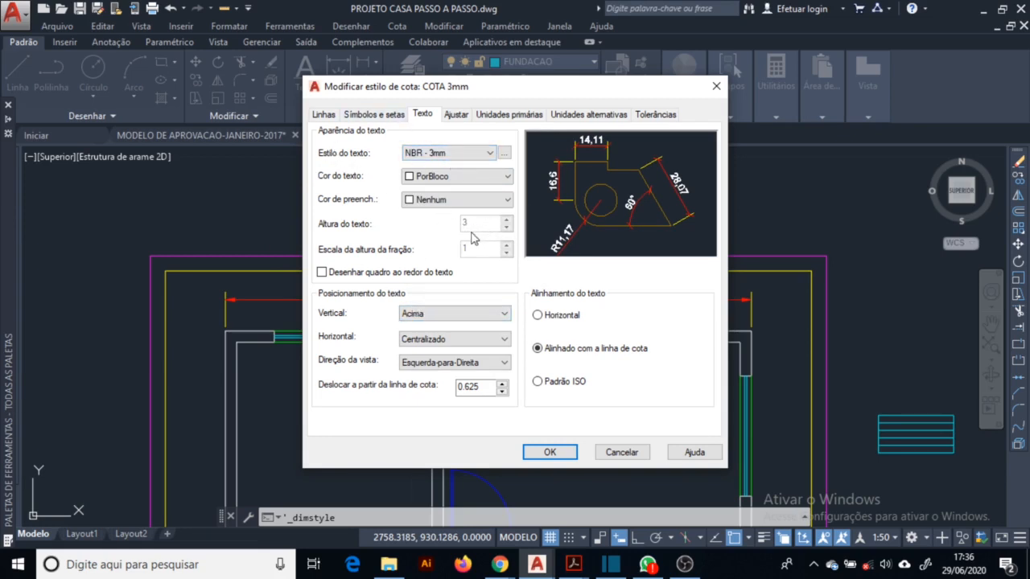
double_click(487, 385)
text(0.5)
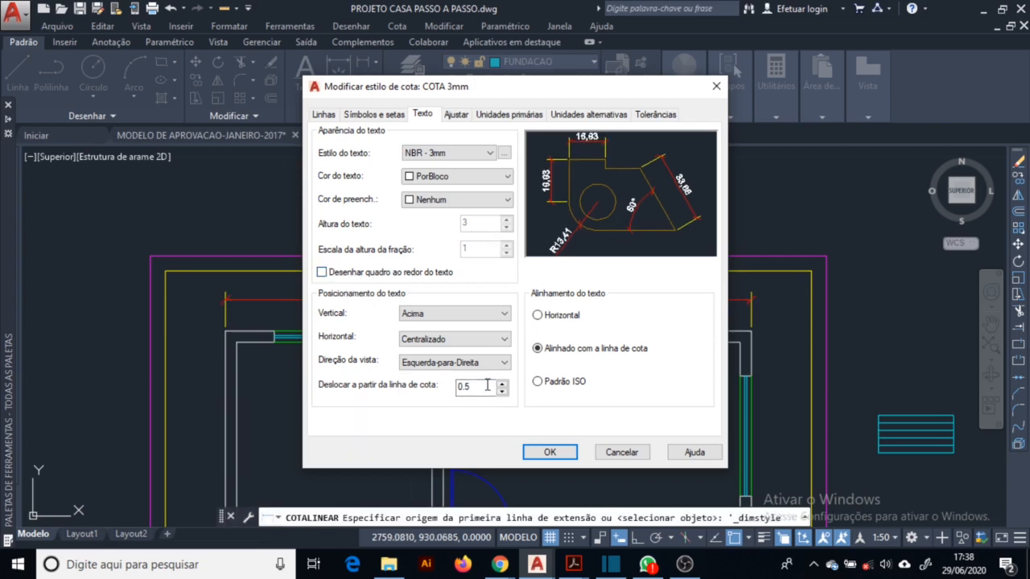
key(shift+Home)
text(1)
click(458, 114)
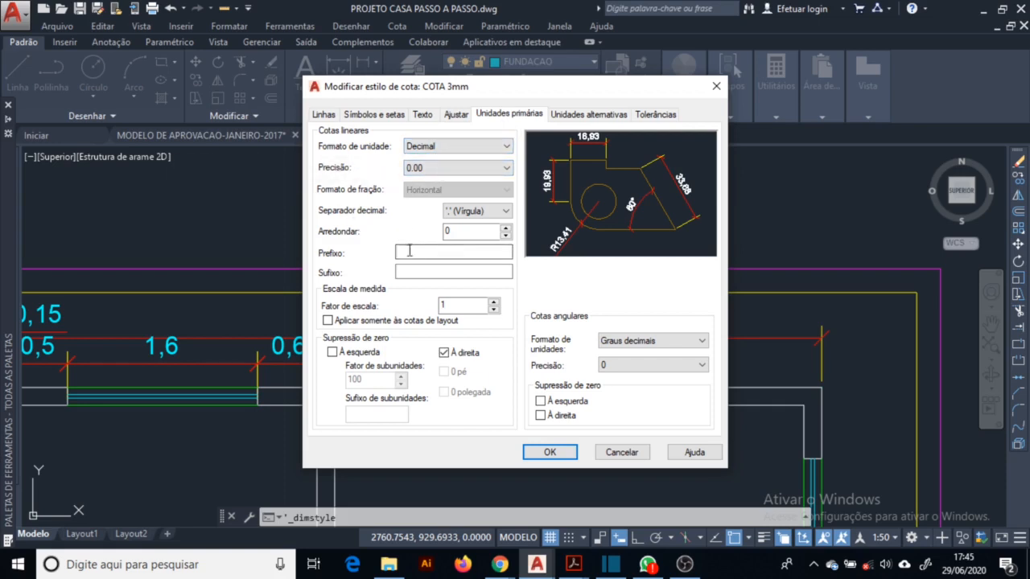
Try the suffix m on the linear primary units and clear it again.
click(440, 251)
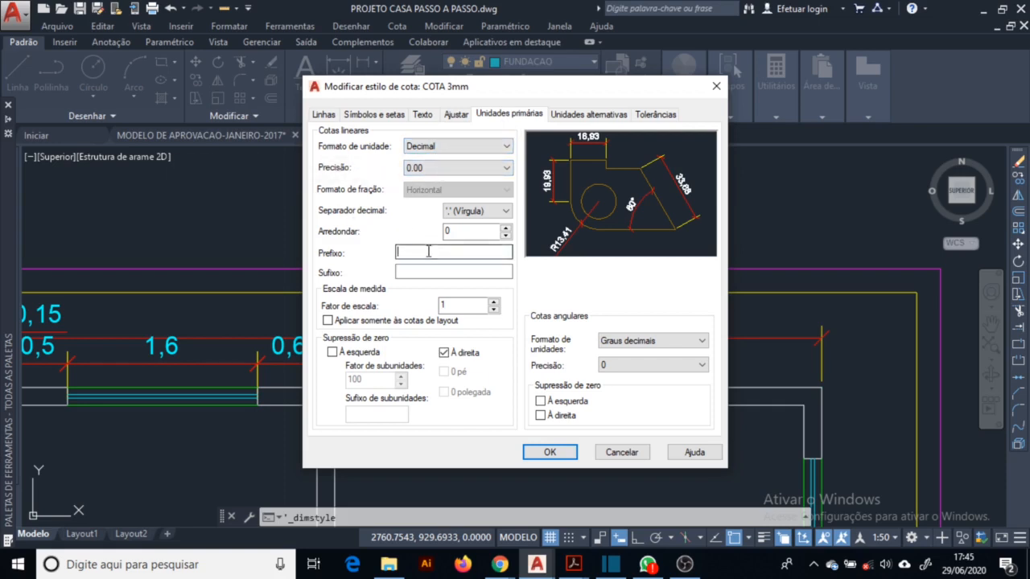
click(482, 271)
text(m)
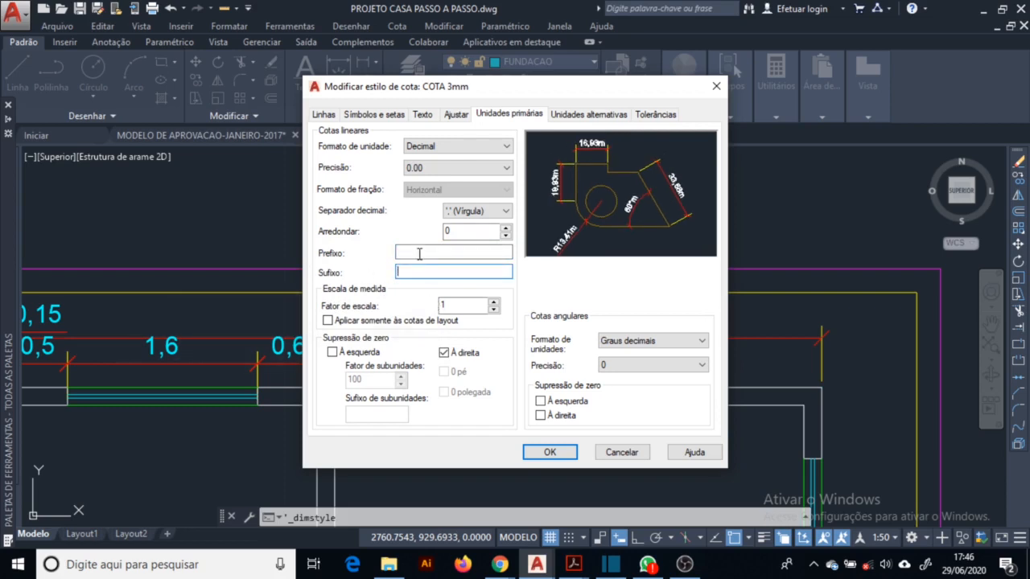
click(419, 253)
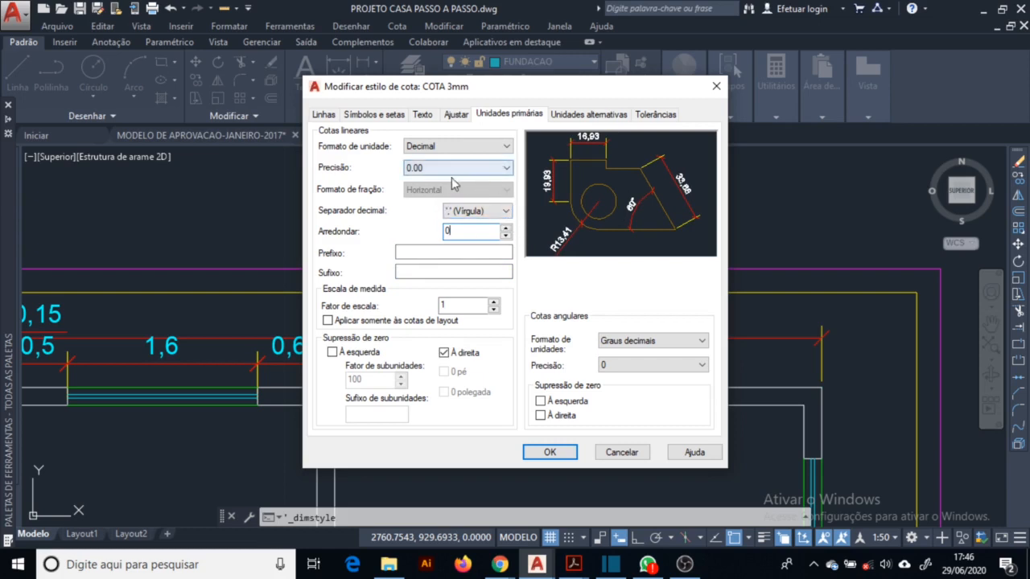
Review the linear precision, rounding and measurement scale factor, then apply the COTA 3mm changes and close the style manager.
click(497, 168)
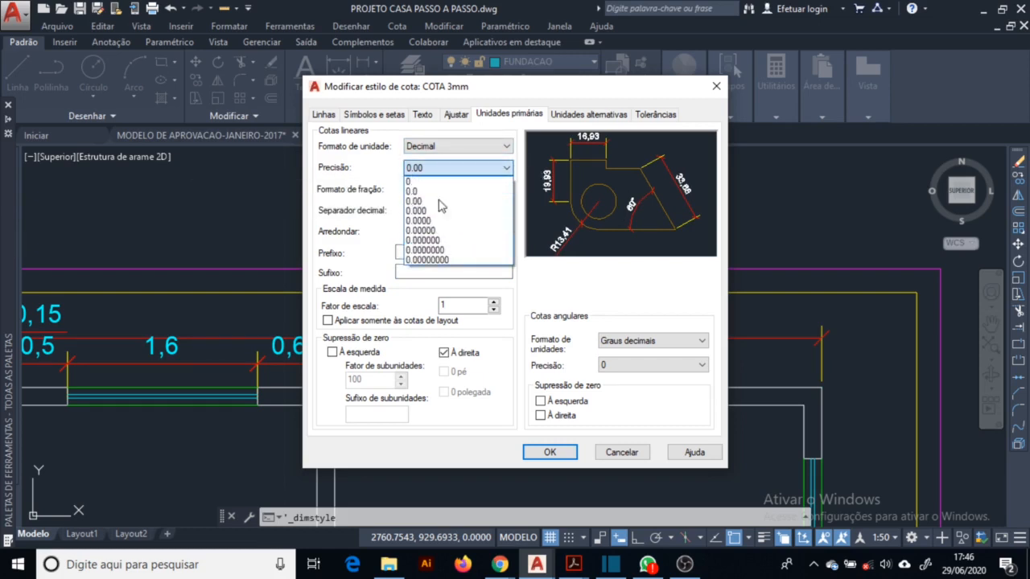
click(368, 225)
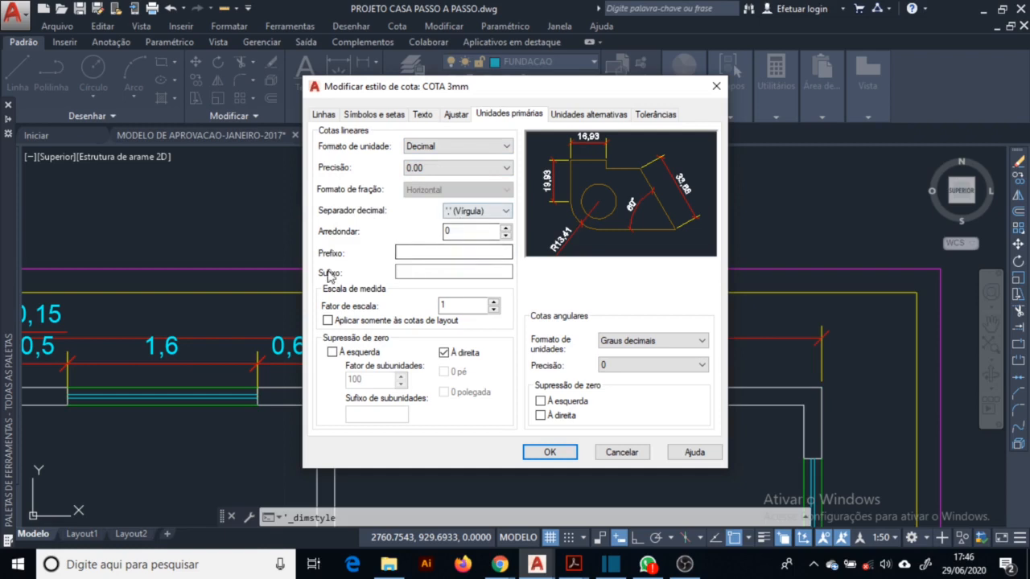
click(453, 232)
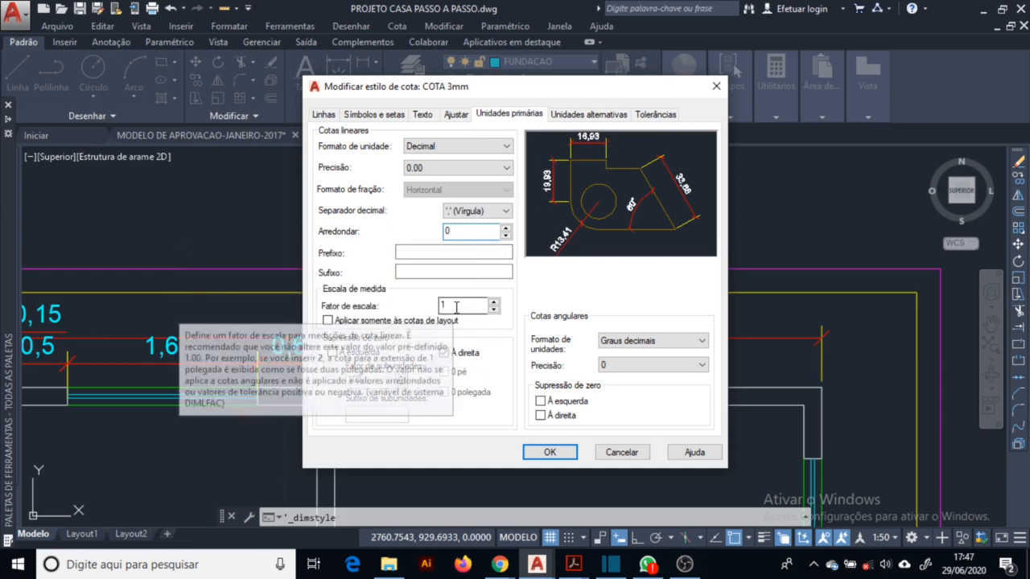
click(454, 305)
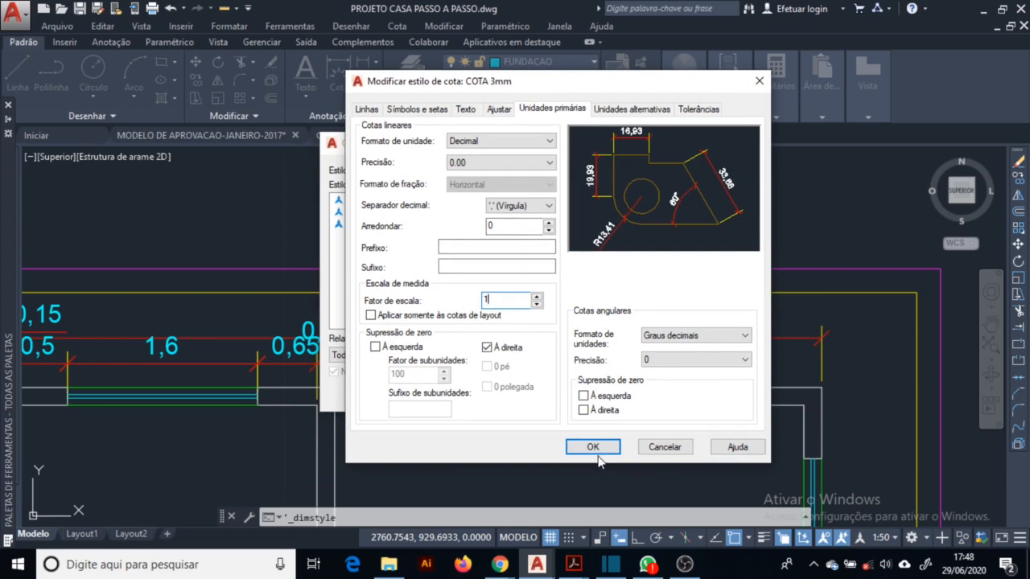
click(592, 446)
click(605, 395)
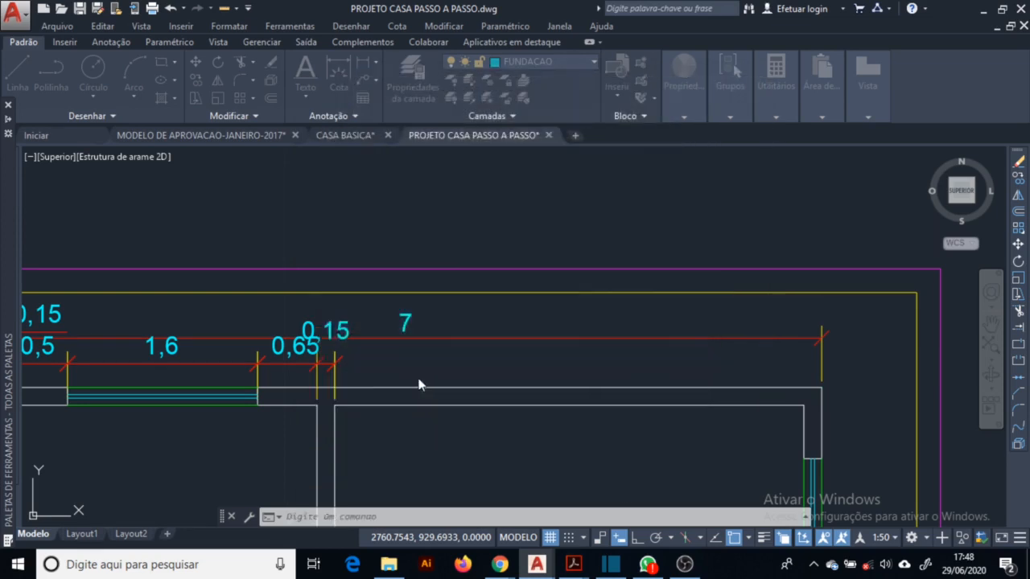
Stretch the overall dimension line above the upper wall upward, beyond the magenta outline.
middle_drag(591, 369, 780, 378)
click(563, 346)
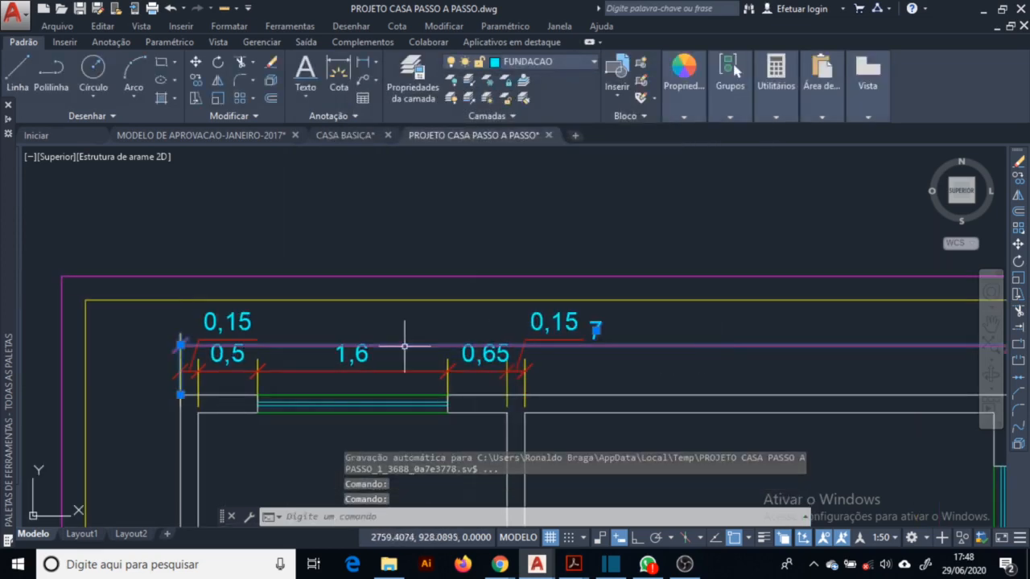
click(180, 345)
click(190, 242)
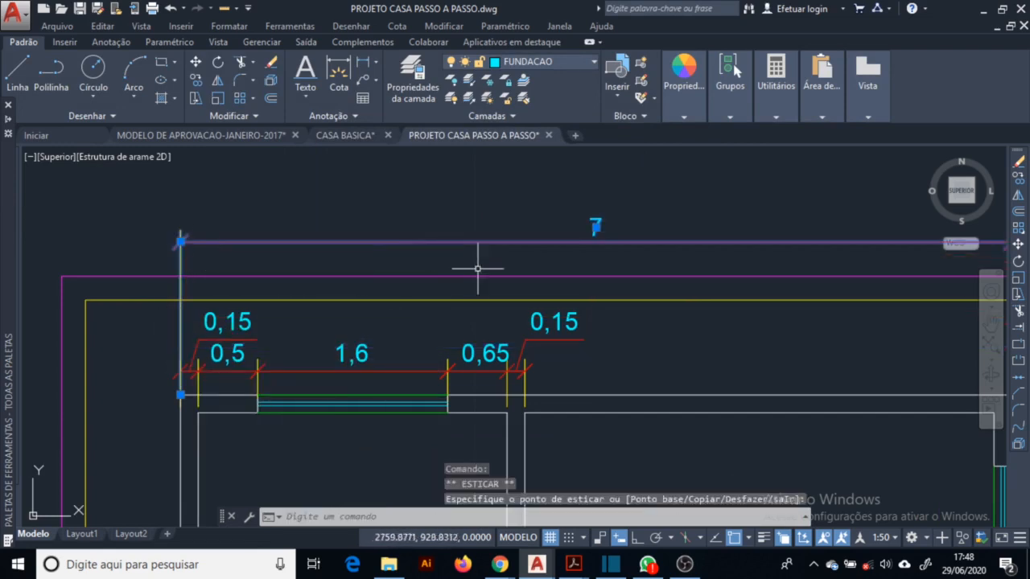
key(Escape)
key(Escape)
Reopen the COTA 3mm style for modification, set its measurement scale factor to 2 and apply it to the drawing.
click(332, 116)
click(216, 152)
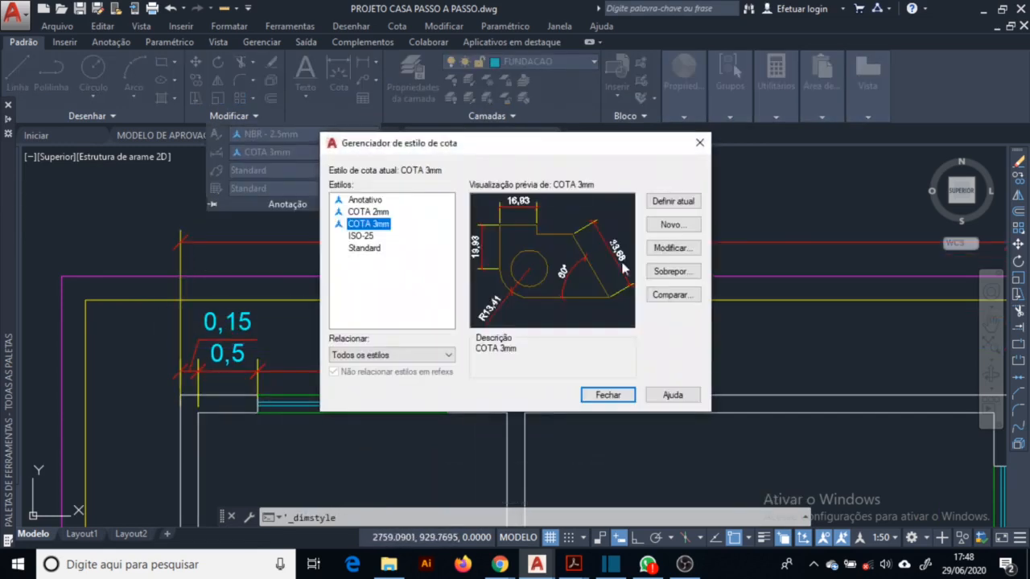
click(672, 247)
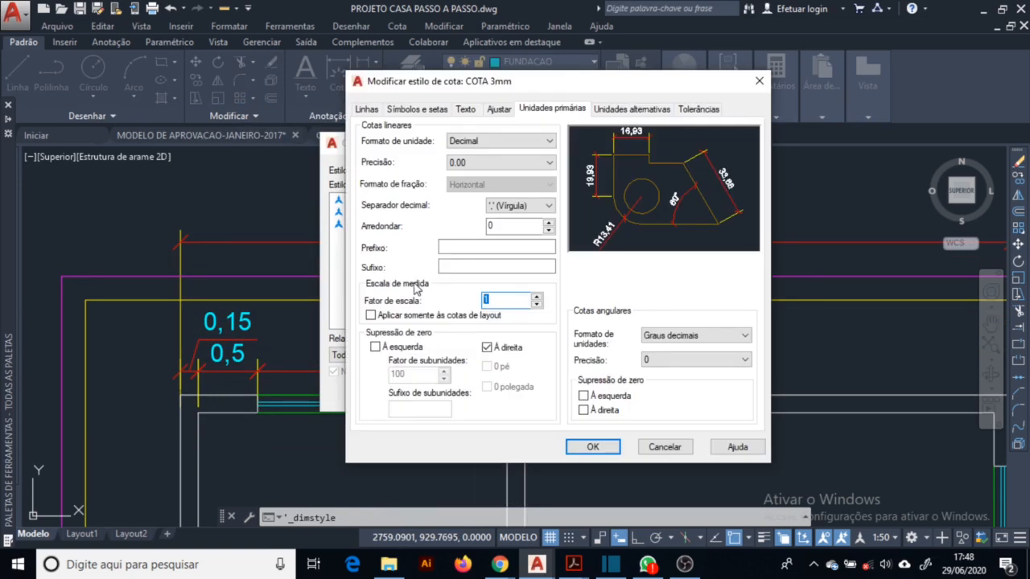
click(592, 447)
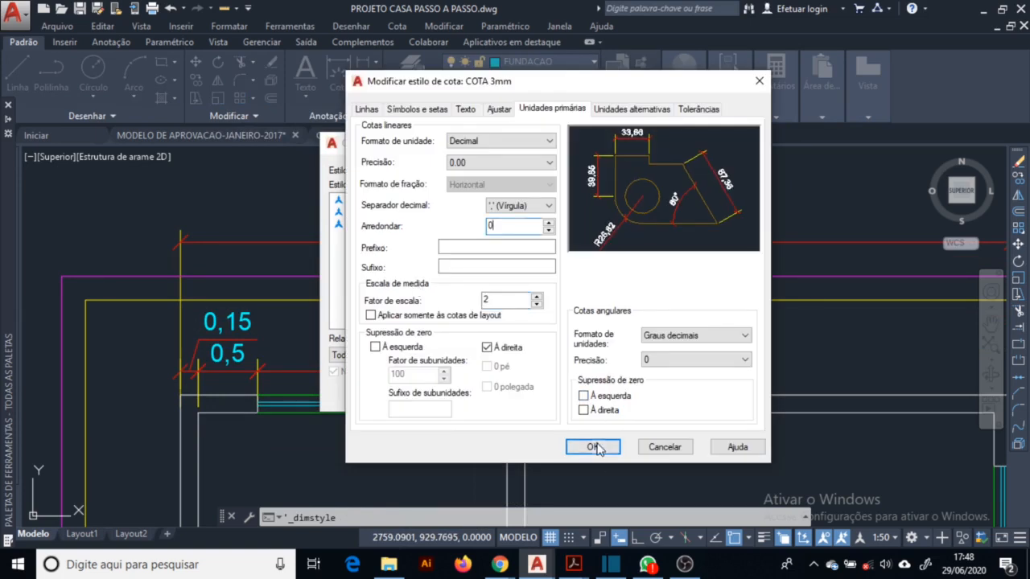
click(605, 396)
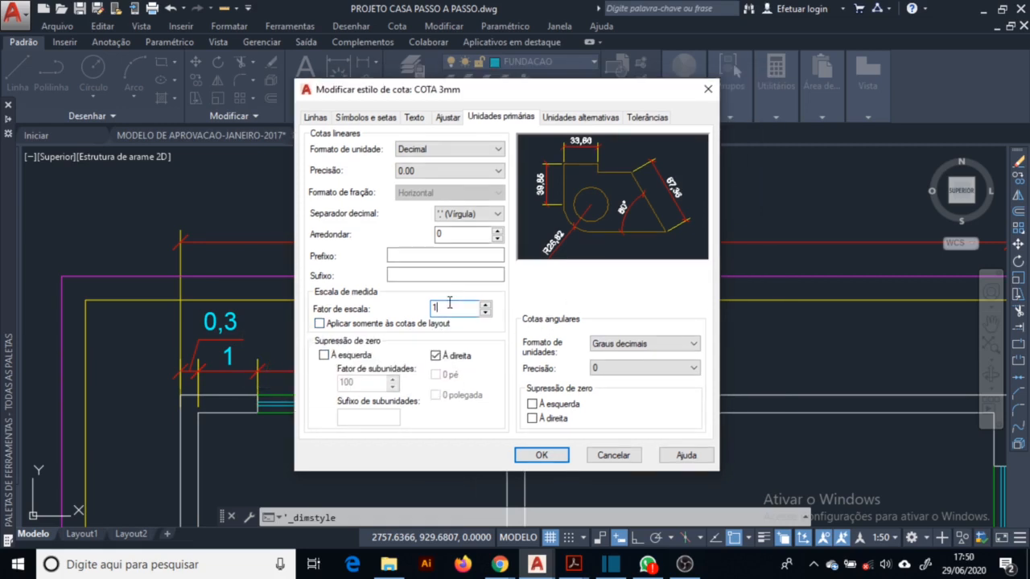
Set the COTA 3mm measurement scale factor to 1 and enable leading zero suppression for linear dimensions.
click(319, 324)
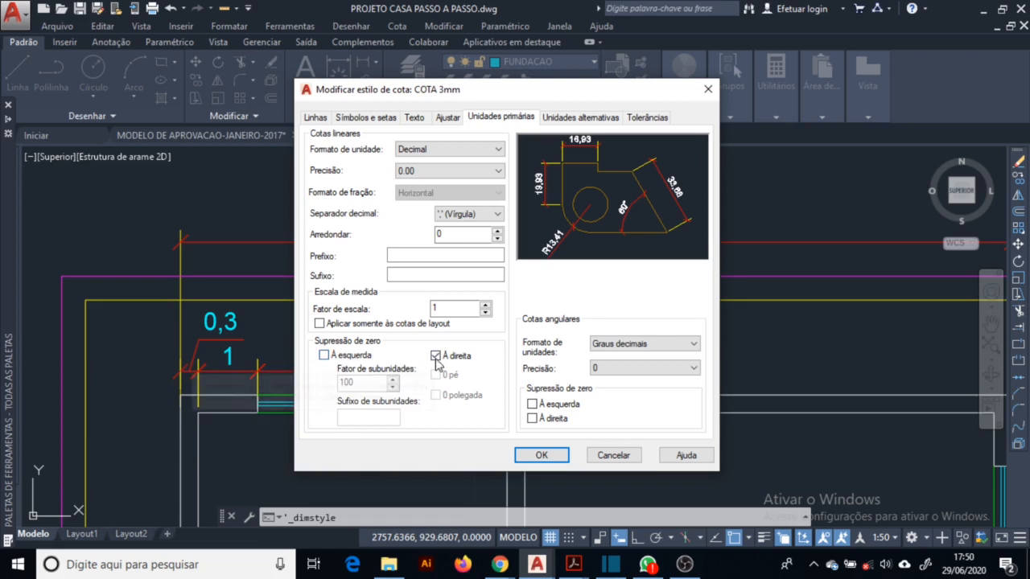
click(324, 355)
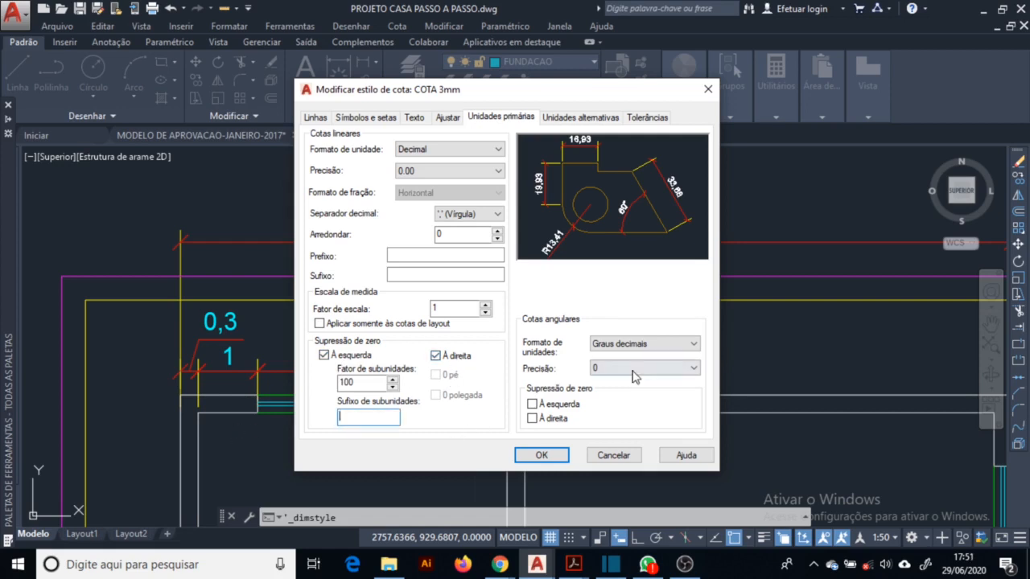
Set the angular dimension precision to 0.00 and enable zero suppression for angular dimensions.
click(633, 368)
click(623, 401)
click(552, 421)
click(571, 412)
click(556, 405)
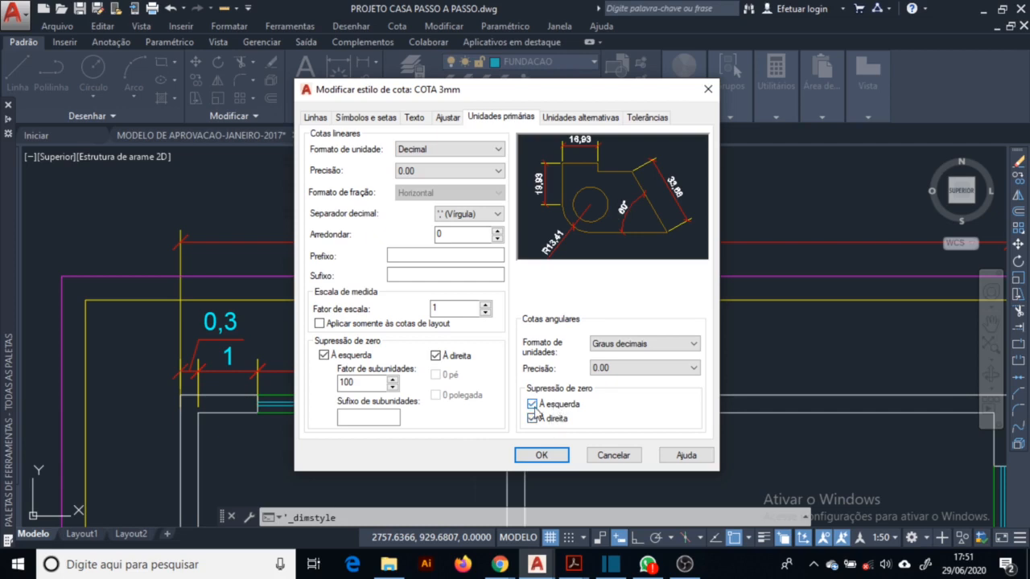
click(552, 418)
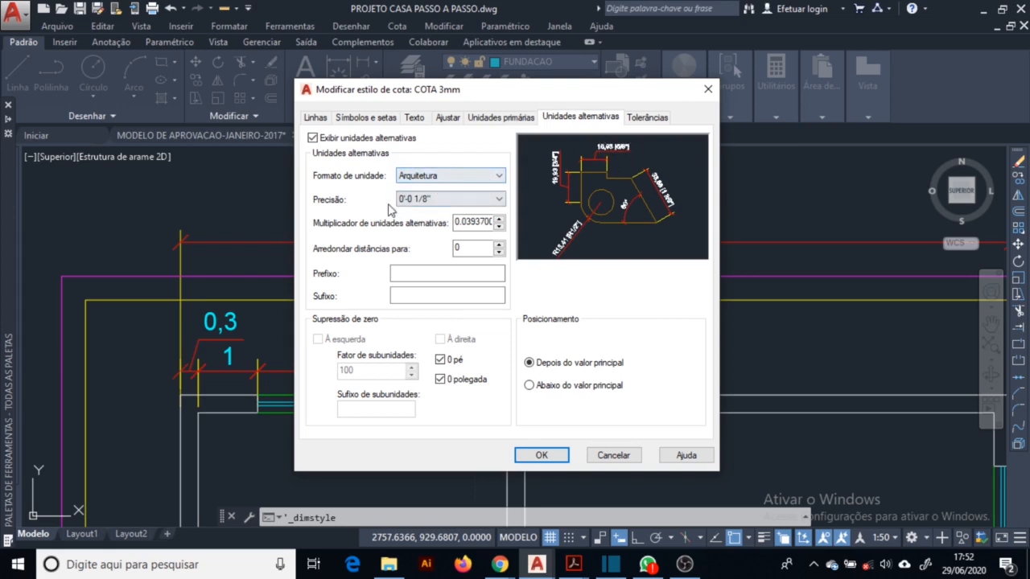
Try Fracionária as the alternate unit format and turn the display of alternate units off.
click(451, 175)
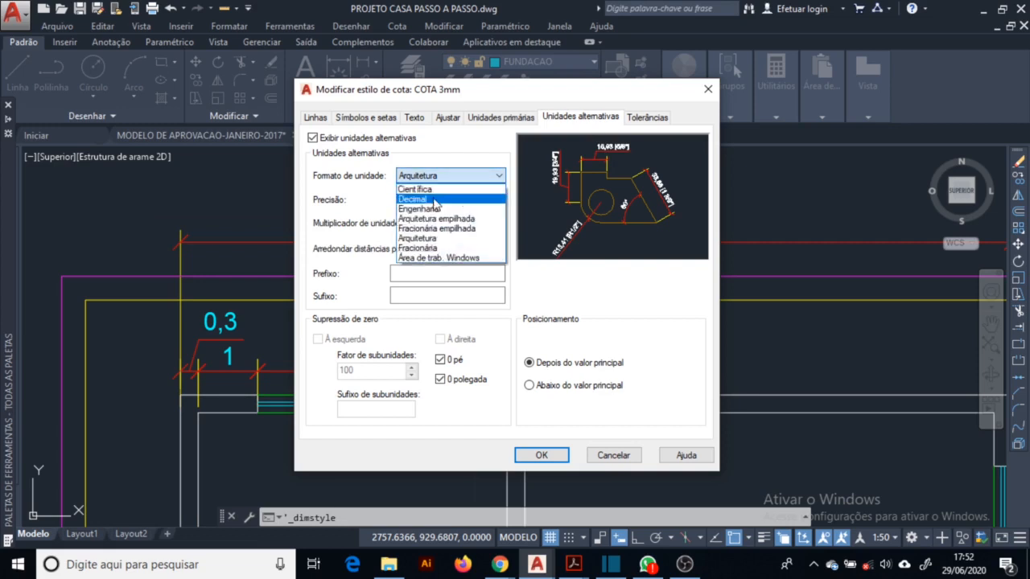
click(453, 249)
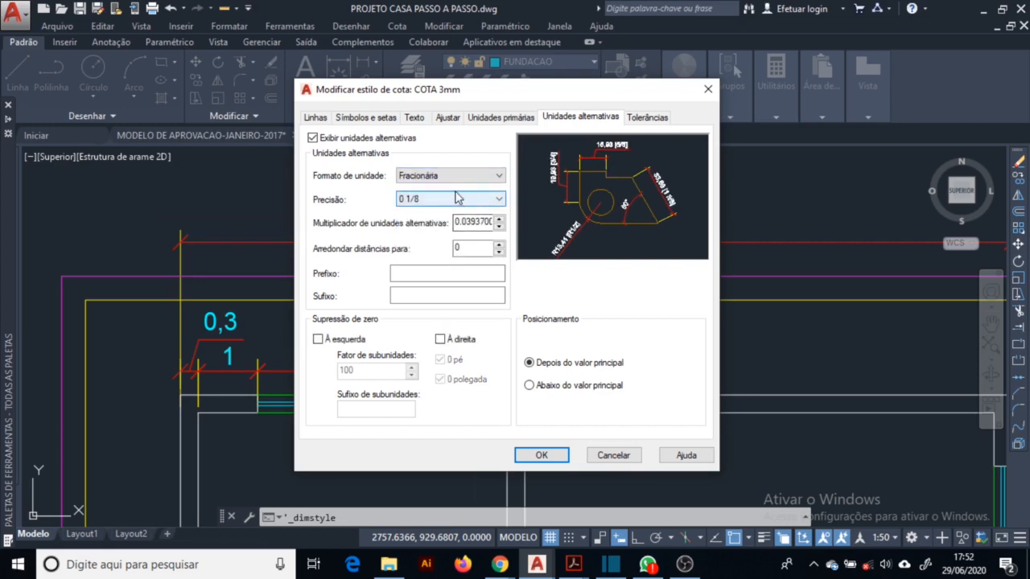
click(358, 139)
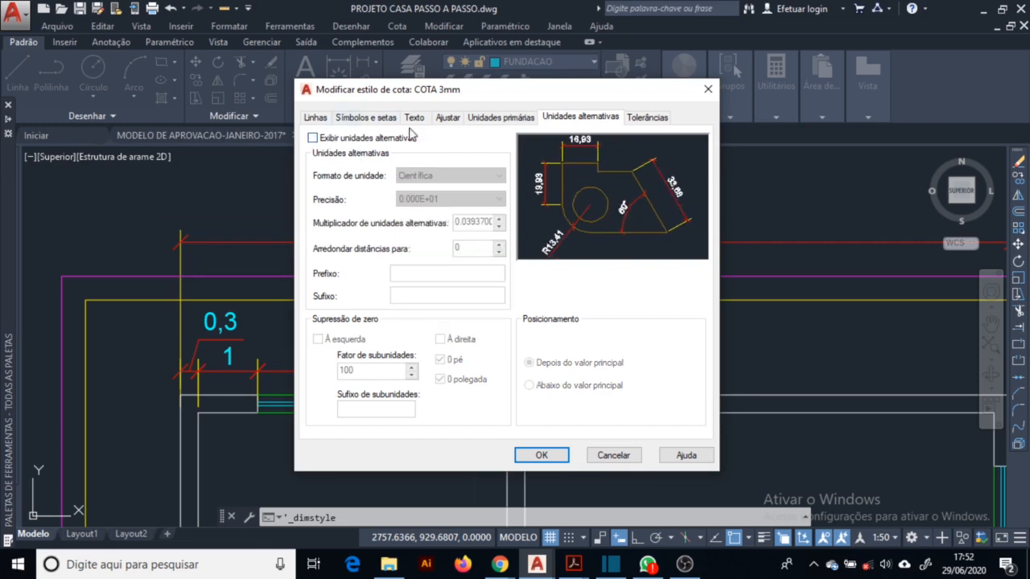
click(312, 138)
click(312, 139)
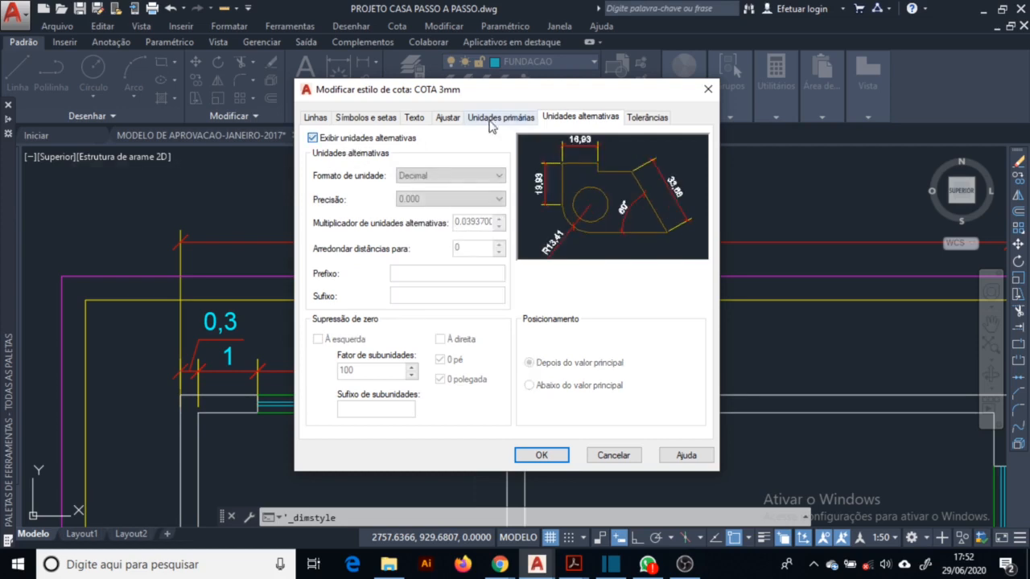
Check the tolerance settings with method Nenhum, then apply the COTA 3mm changes and return to the plan.
click(645, 117)
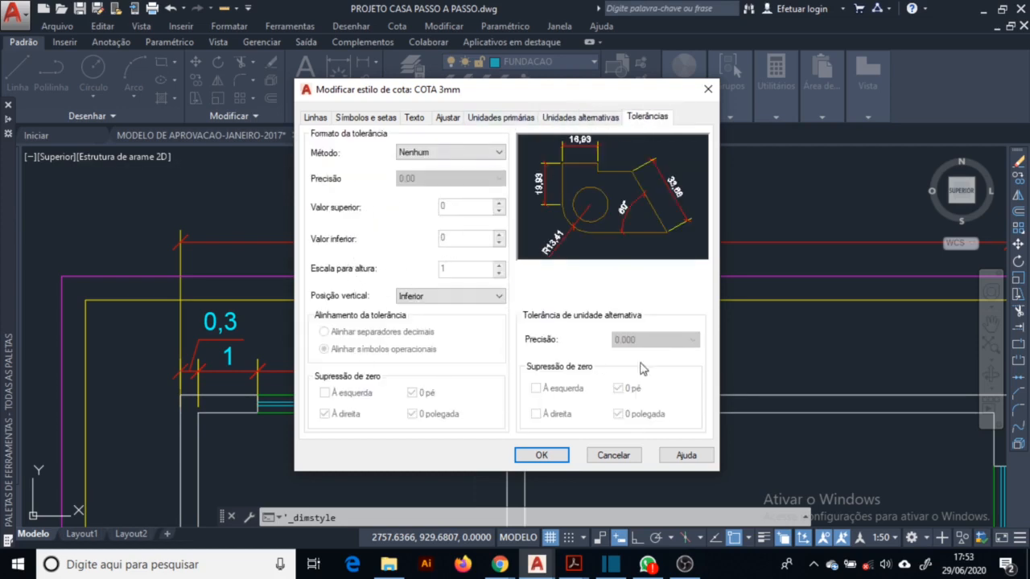
click(542, 456)
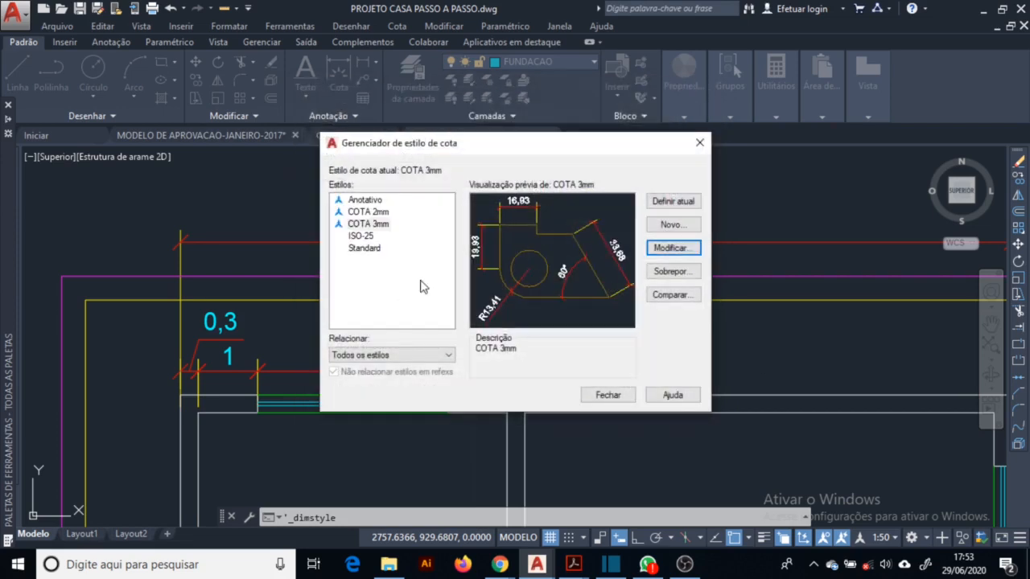
click(613, 396)
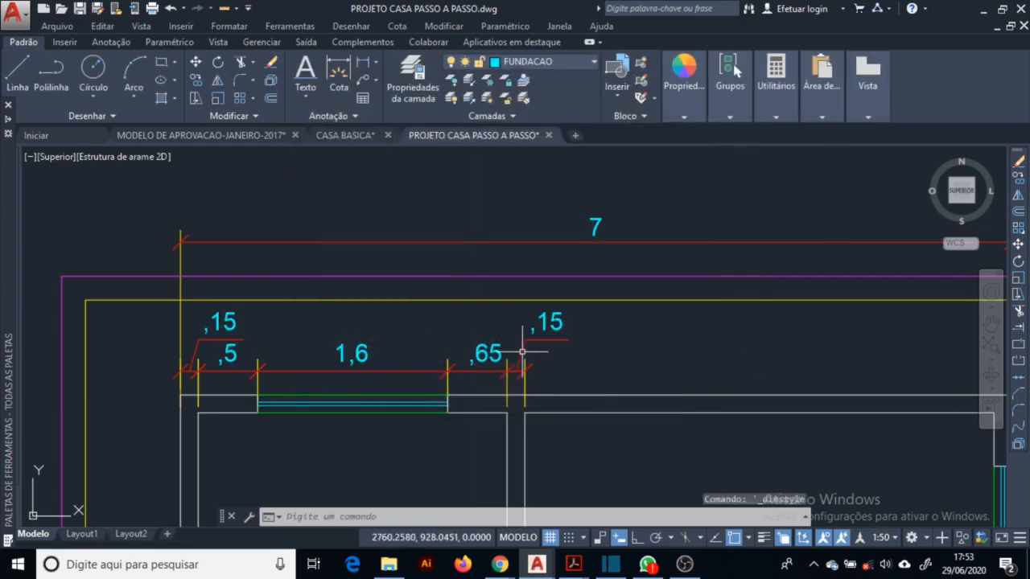
scroll(360, 295, down, 2)
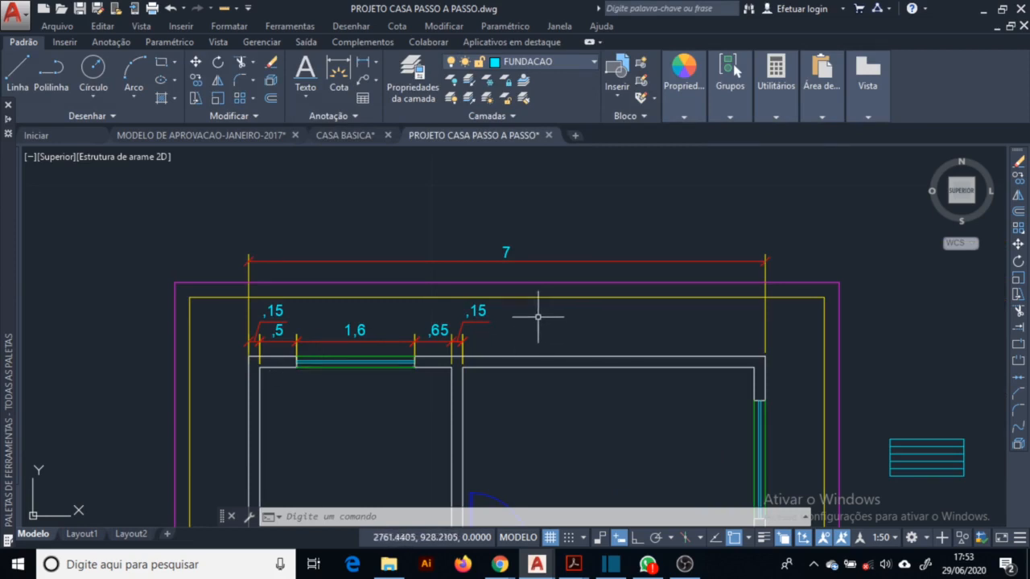
Erase all the test dimensions above the house plan's upper wall.
scroll(438, 330, up, 4)
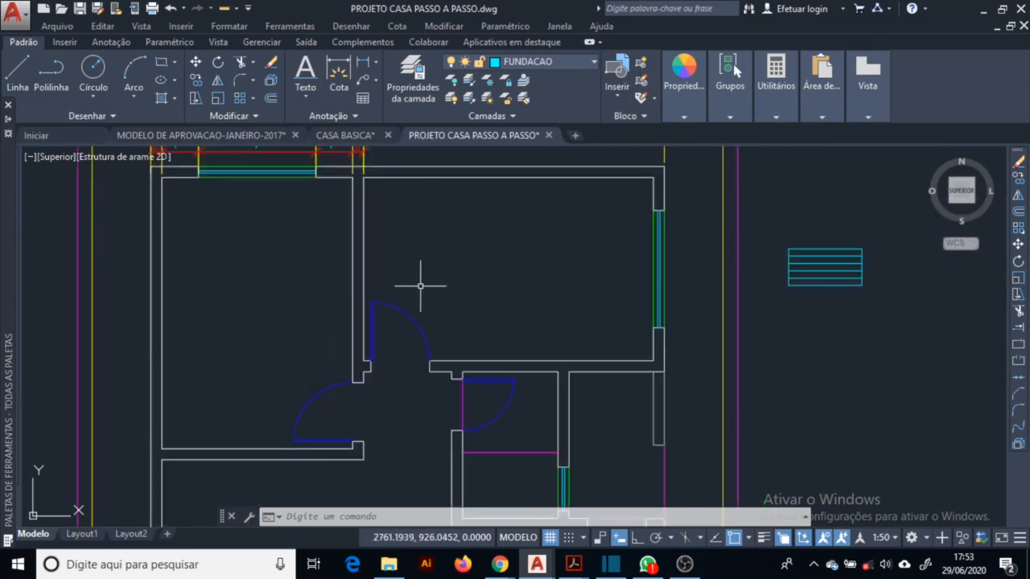
scroll(442, 229, down, 4)
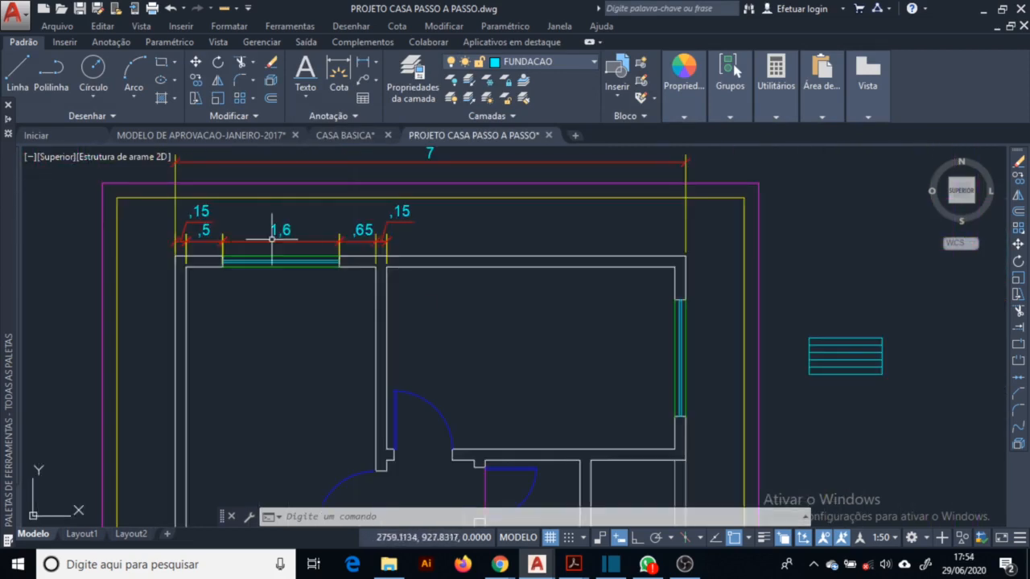
scroll(442, 320, down, 2)
click(445, 248)
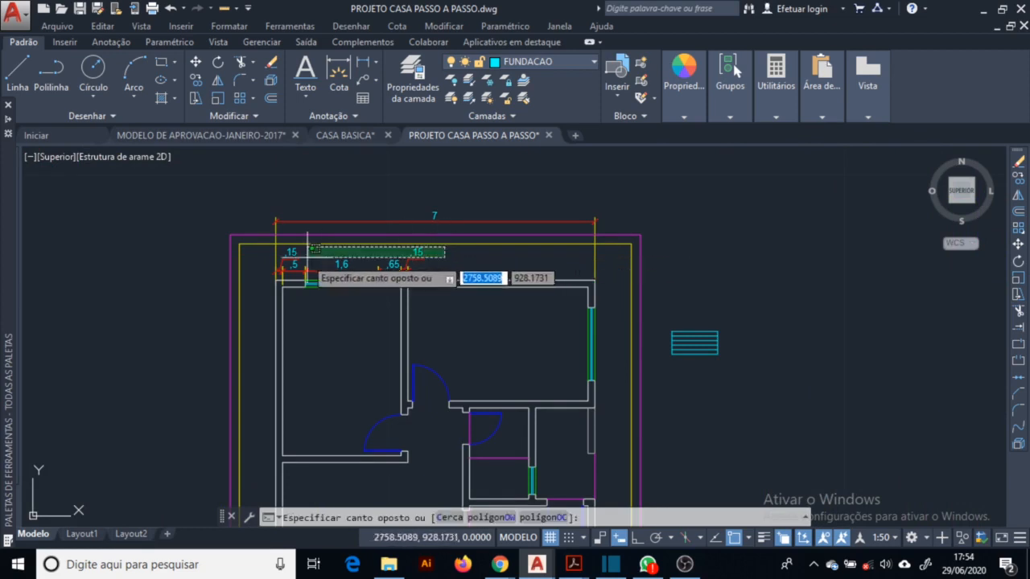
click(273, 264)
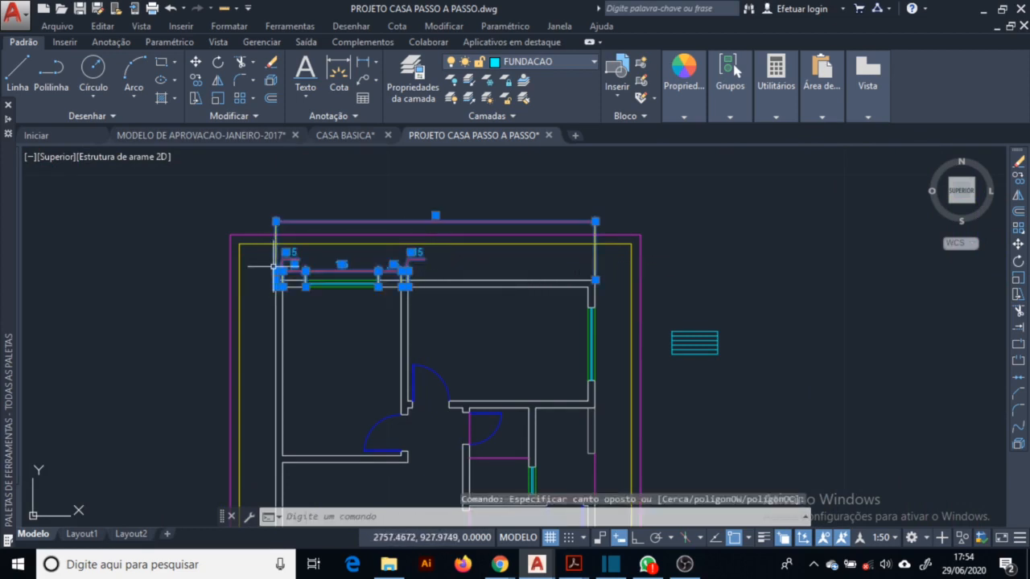
key(Delete)
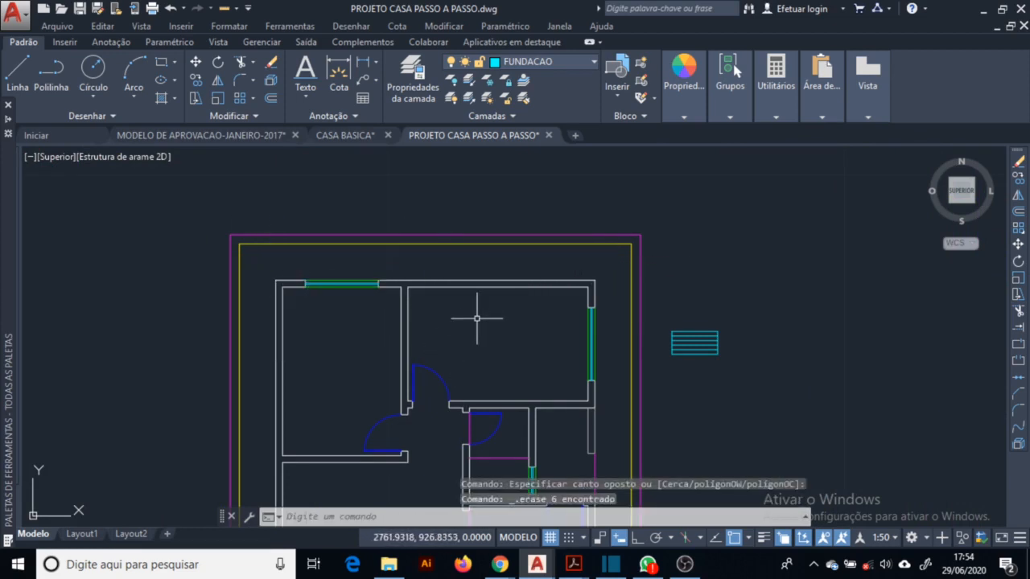
Consult the dimensions in the RESIDENCIA SIMPLES PDF, then place a linear dimension from the plan's upper-left outer corner to the near window edge.
key(alt+Tab)
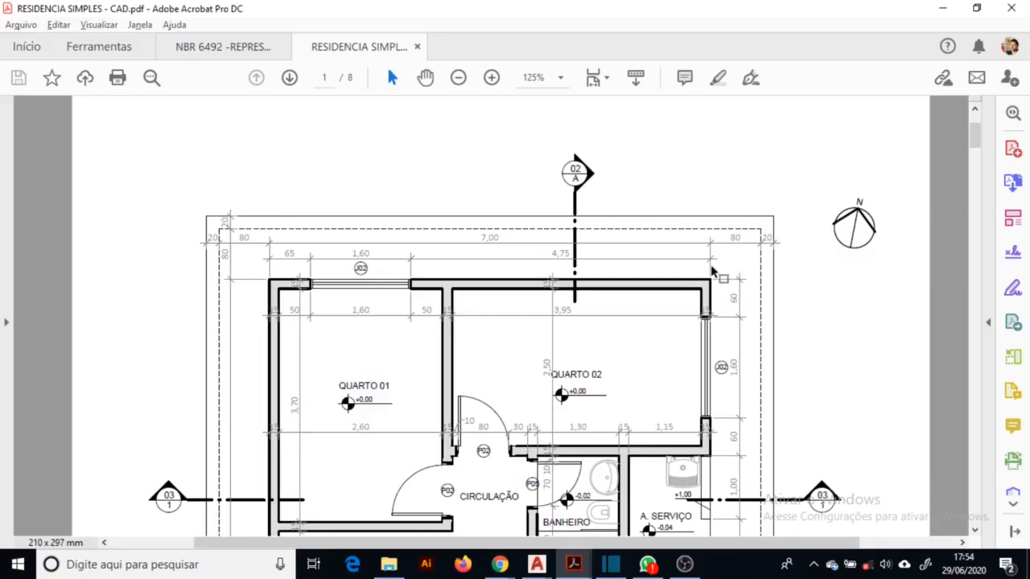
ctrl+scroll(547, 272, up, 1)
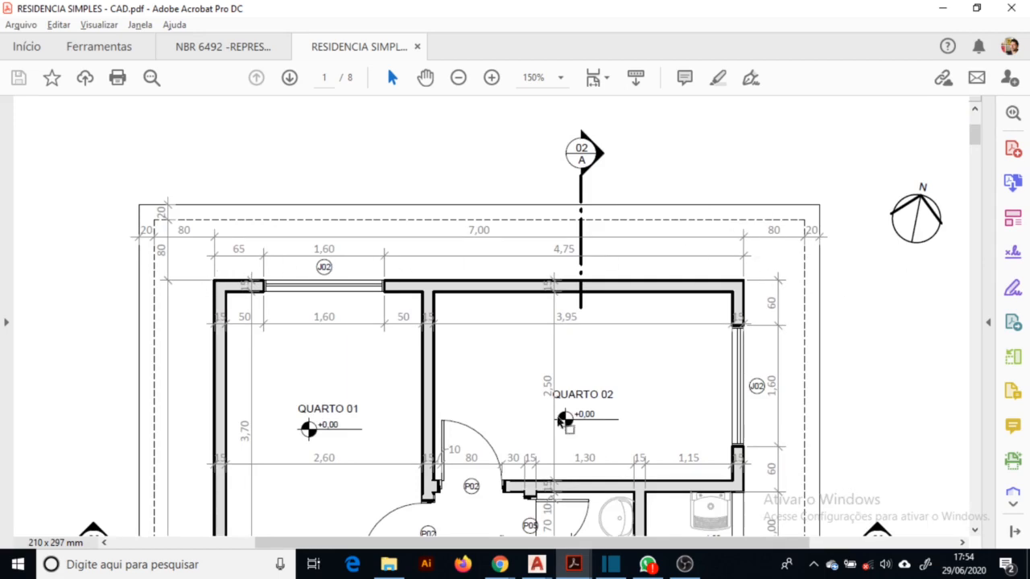
key(alt+Tab)
click(361, 62)
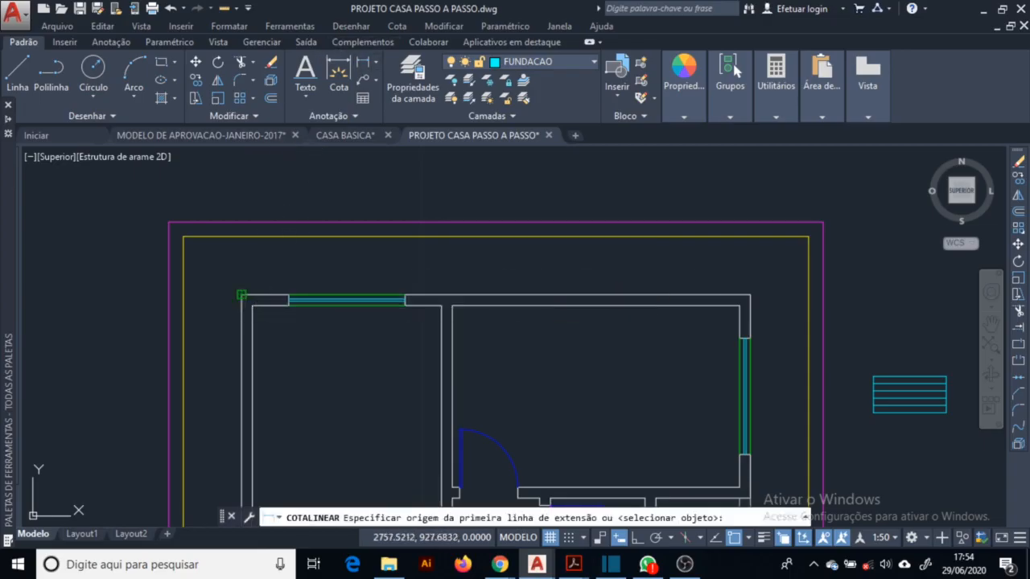
click(242, 295)
click(288, 295)
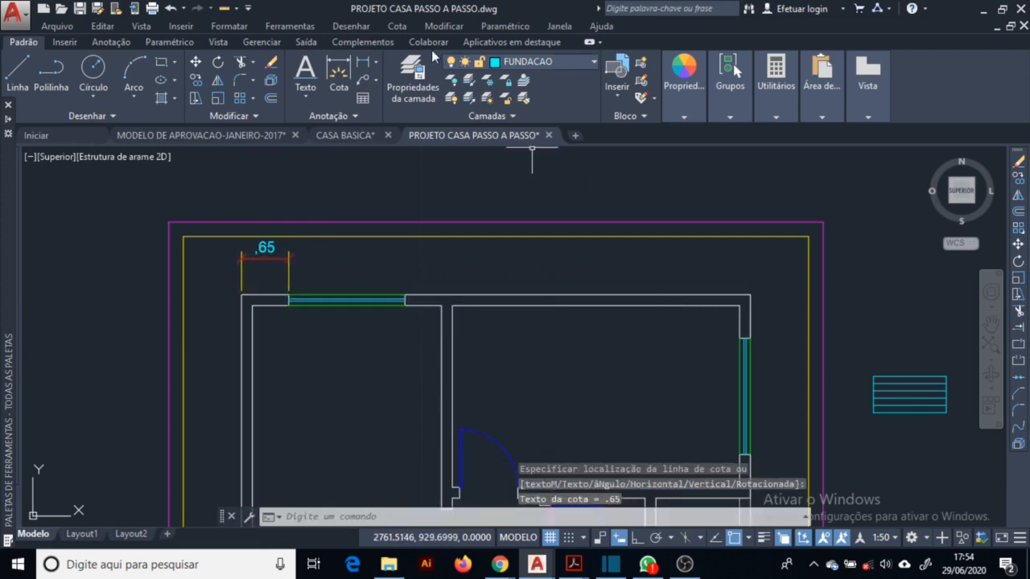
Continue the dimension chain from the first dimension to the far window edge, the upper-right outer corner and the yellow and magenta perimeter lines.
click(396, 27)
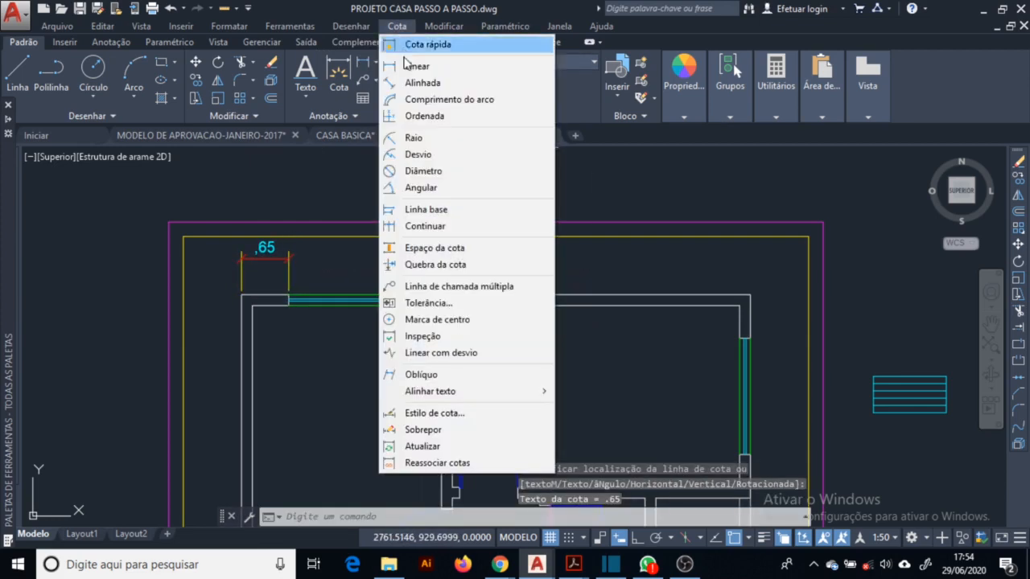
click(453, 226)
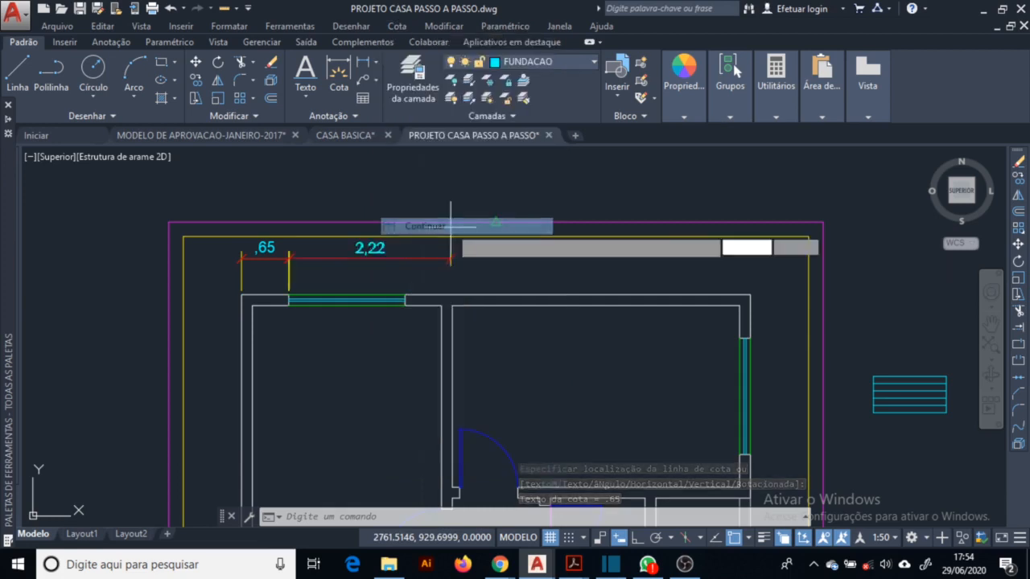
click(404, 299)
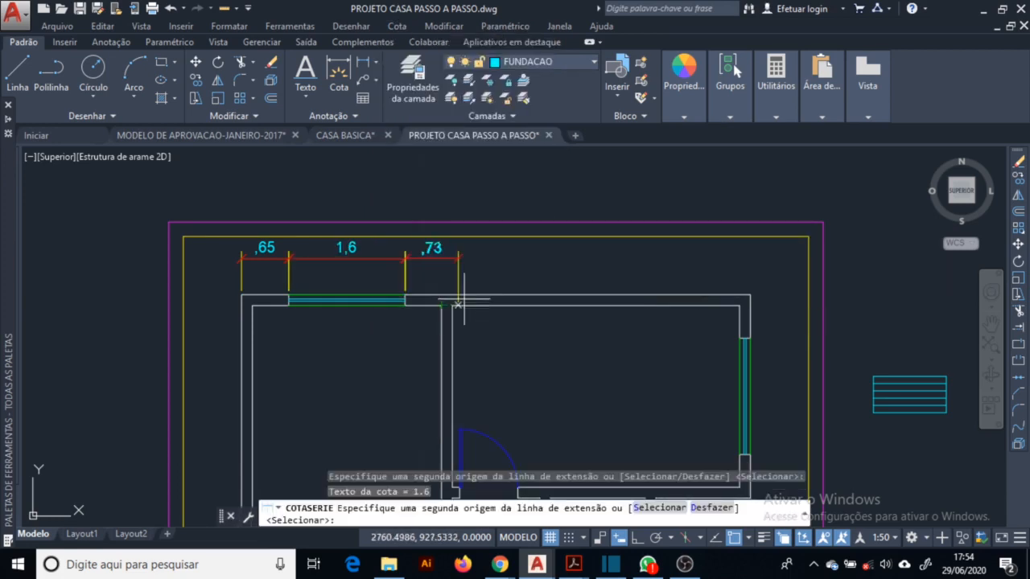
click(750, 296)
click(808, 237)
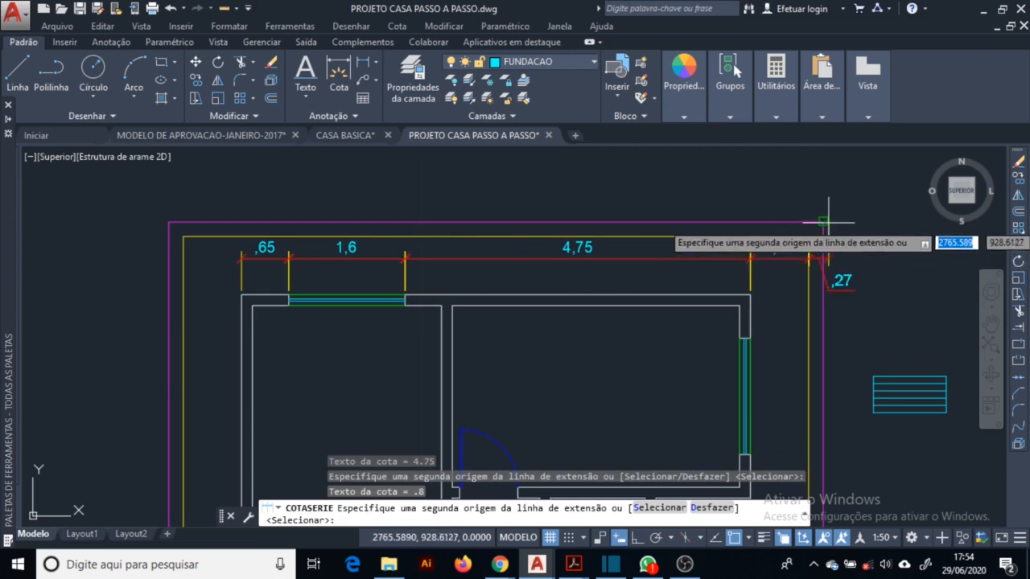
click(822, 225)
key(Escape)
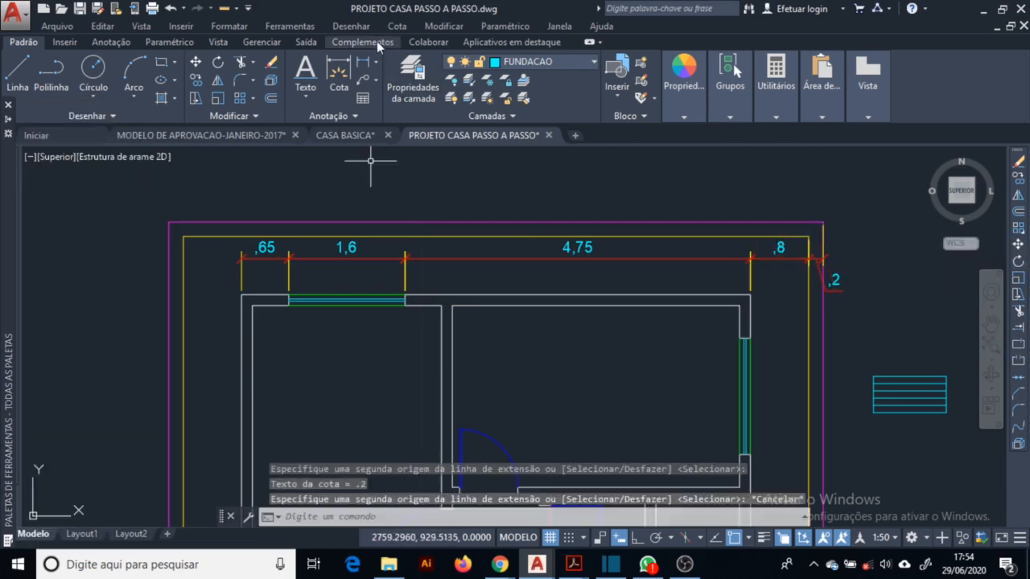
Select the first dimension of the chain as the base and continue it outward to the yellow perimeter line on the plan's left side.
click(396, 26)
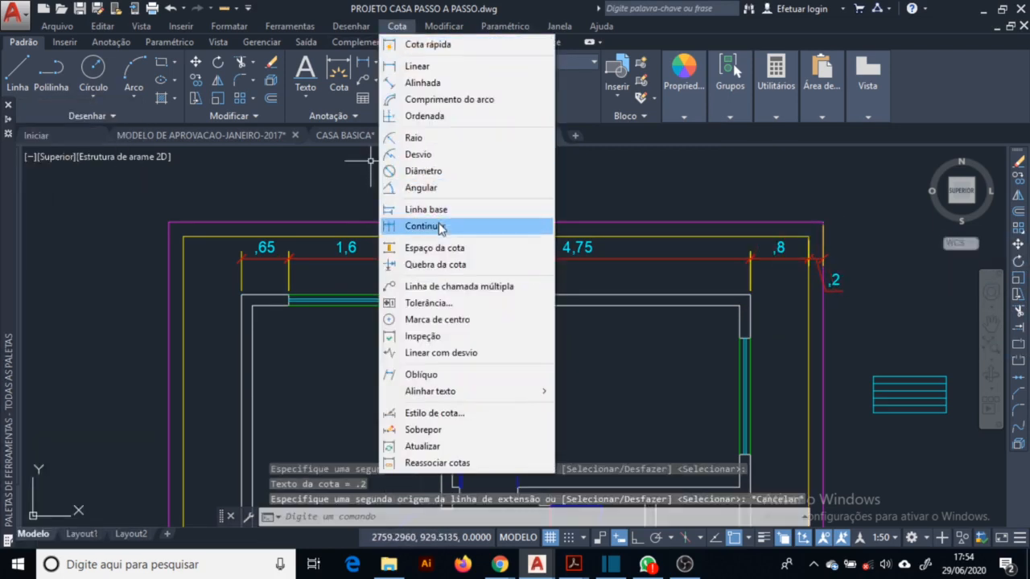
click(426, 228)
click(662, 414)
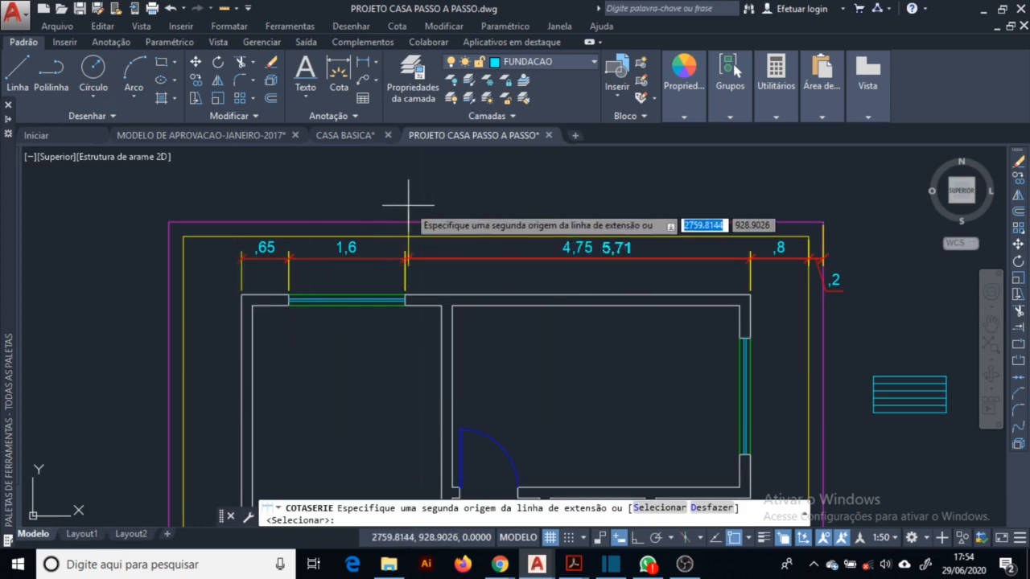
click(659, 507)
click(249, 257)
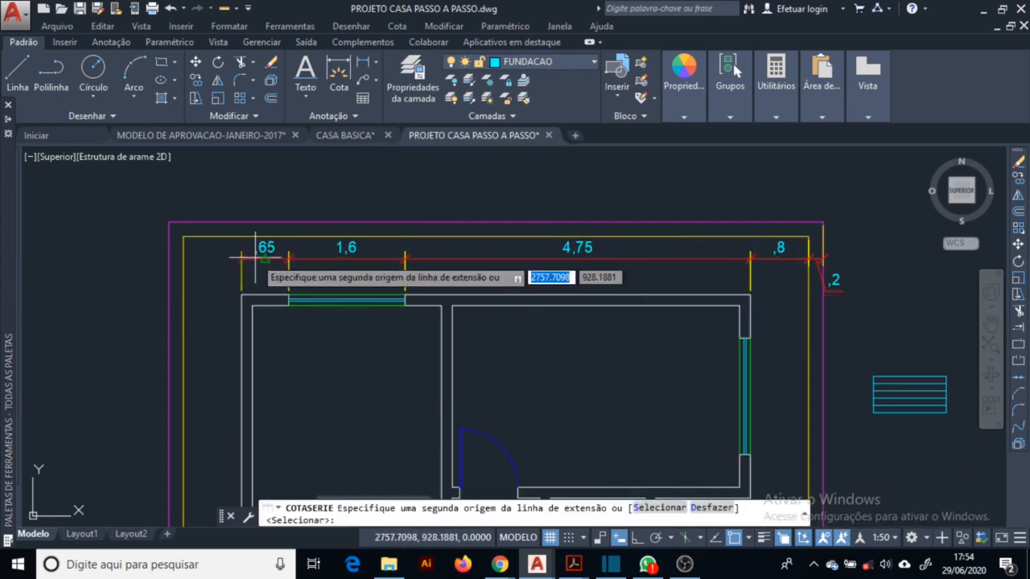
click(184, 238)
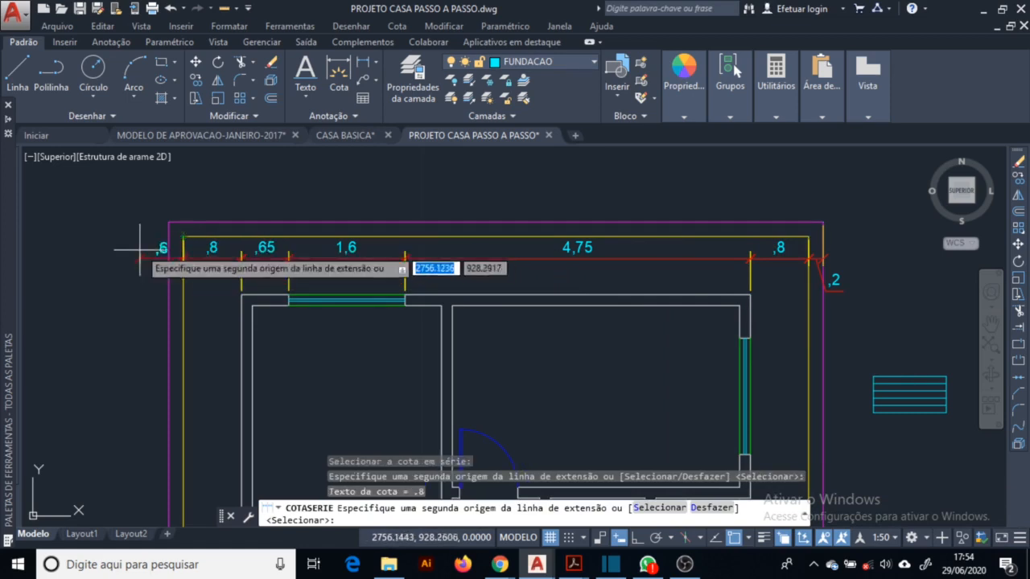
key(Escape)
click(197, 279)
key(Escape)
key(Escape)
key(Escape)
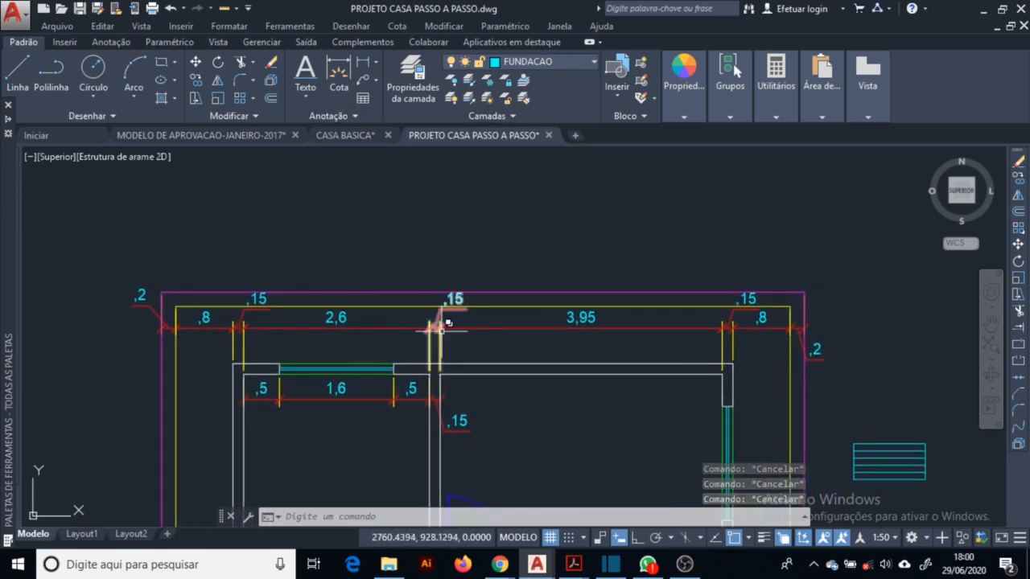
Modify the COTA 3mm dimension style so that displaced text is shown without a leader line, and check the narrow wall dimensions.
scroll(441, 324, up, 3)
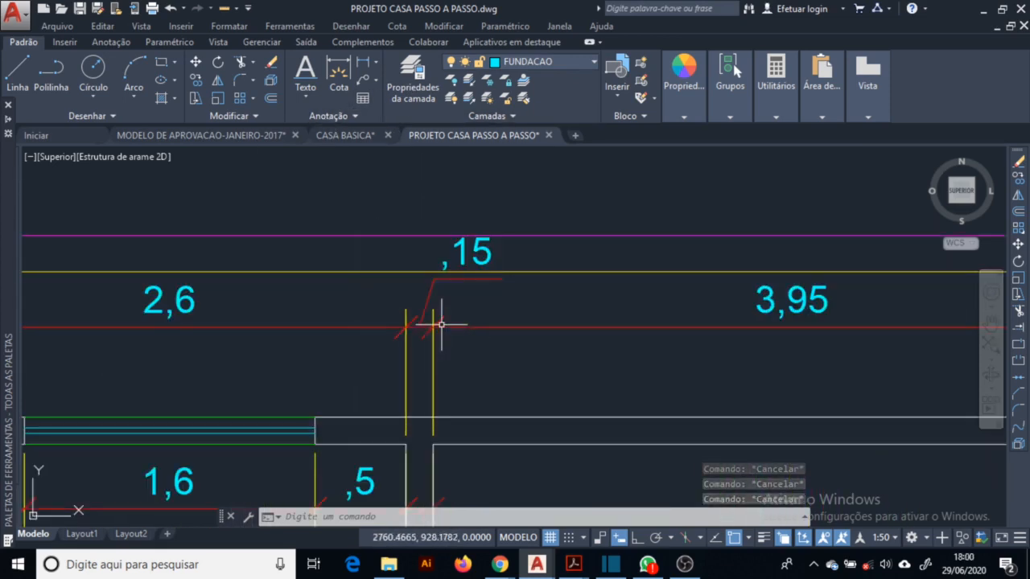
click(326, 116)
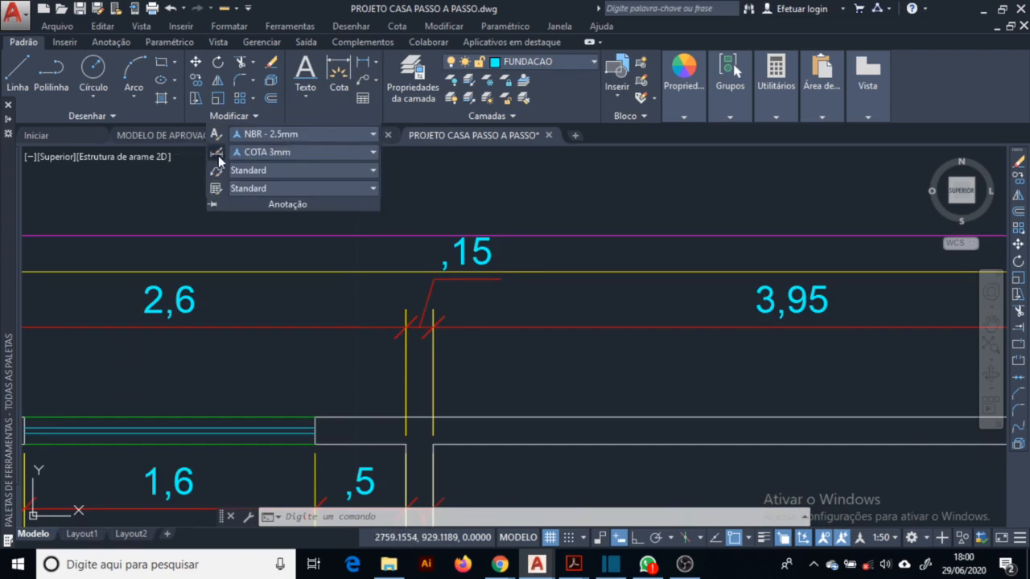
click(216, 154)
click(669, 250)
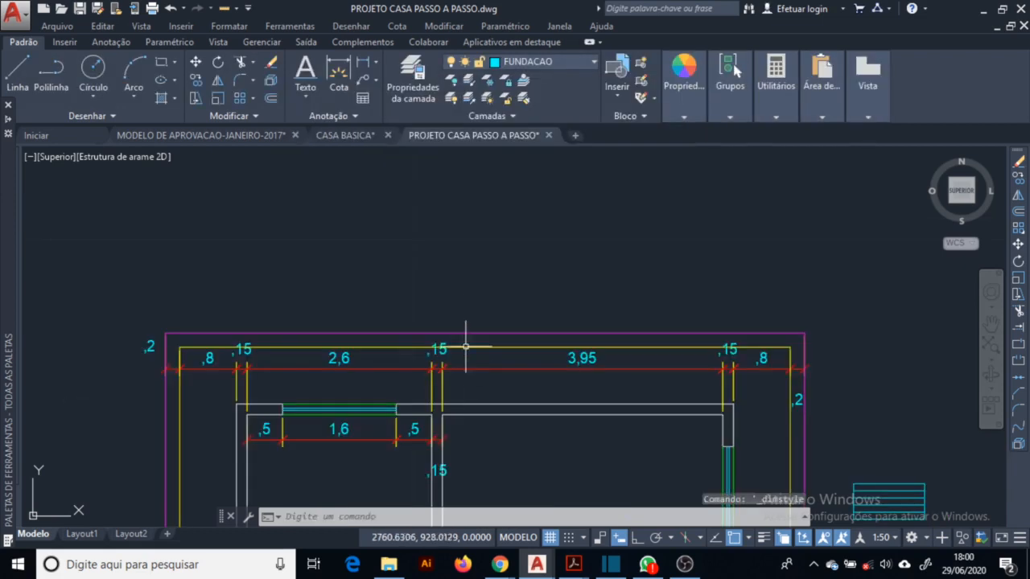
middle_drag(310, 390, 464, 358)
middle_drag(749, 370, 641, 383)
scroll(372, 373, up, 3)
middle_drag(516, 361, 694, 374)
scroll(483, 345, down, 2)
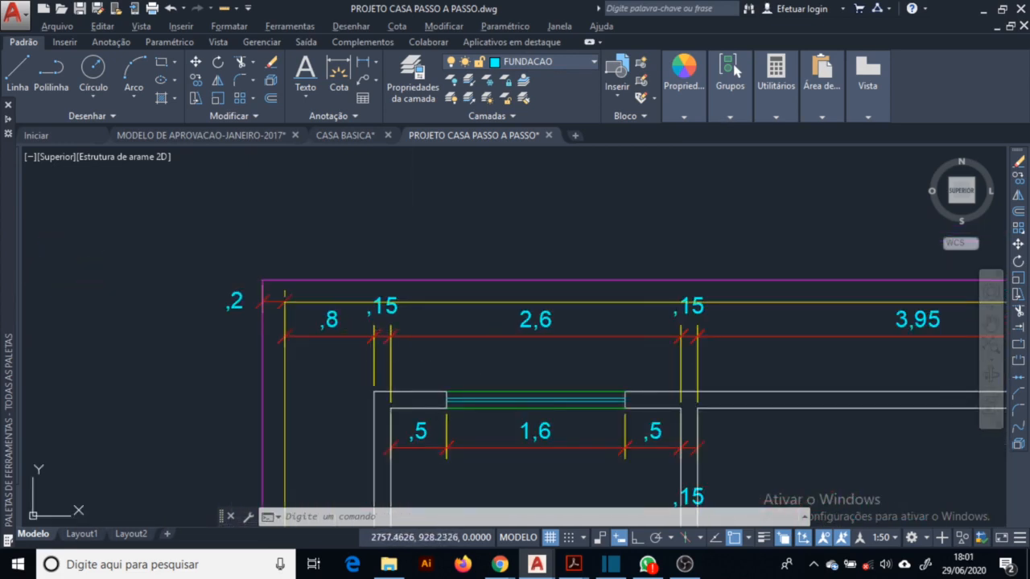
Check the reference PDF again and place one linear dimension spanning the full outer length of the plan's upper wall.
key(alt+Tab)
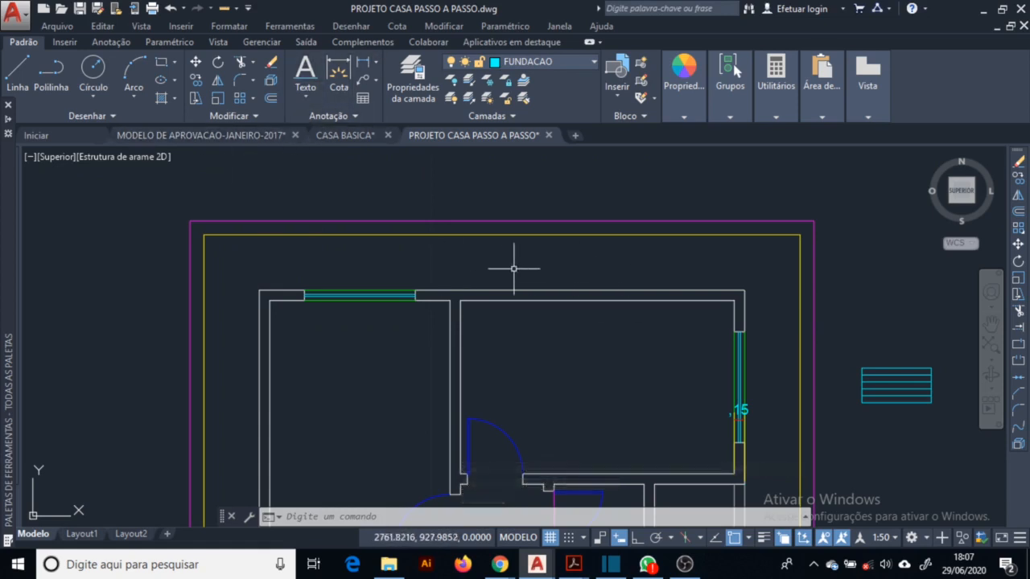
key(alt+Tab)
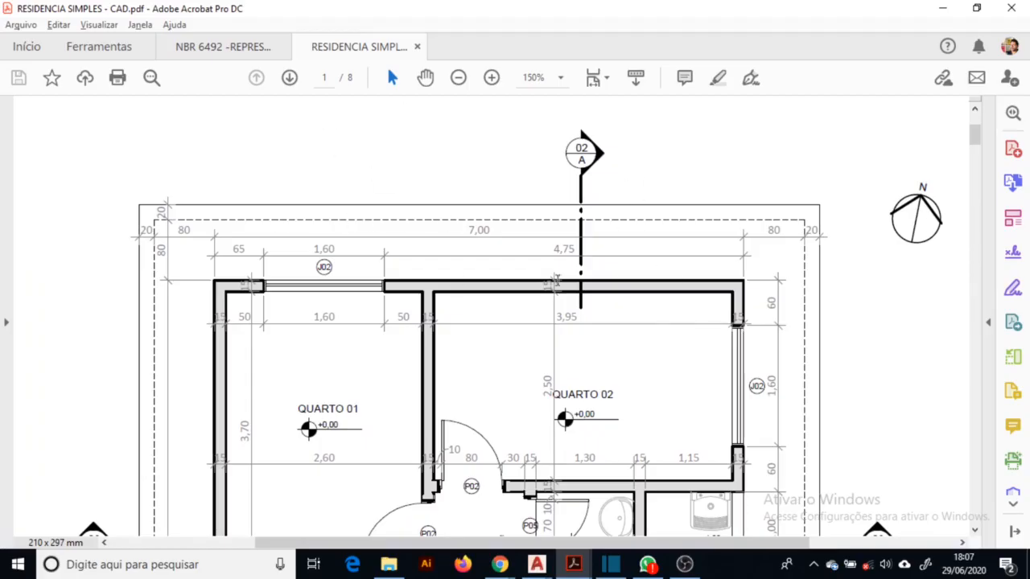
key(alt+Tab)
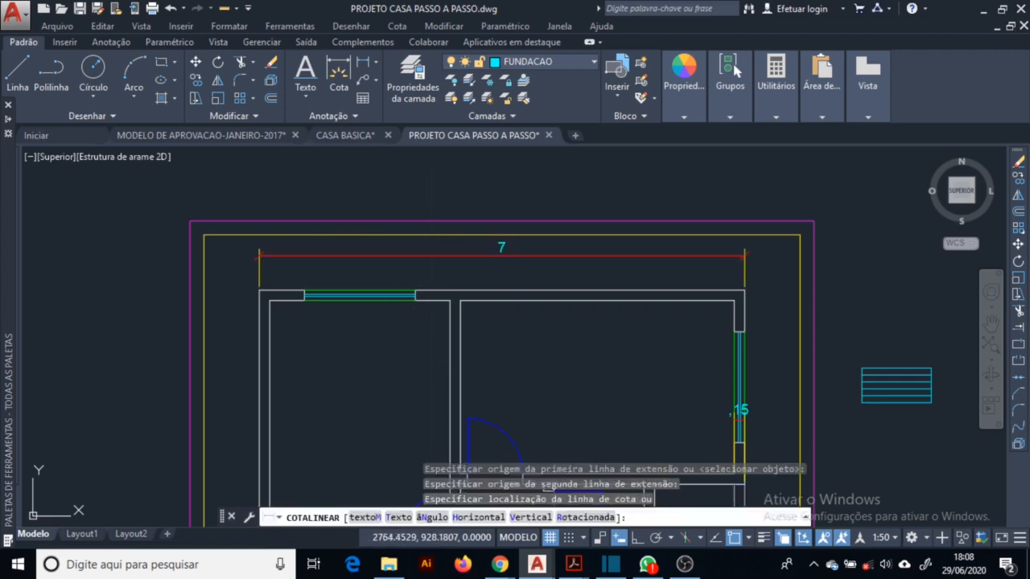
click(595, 256)
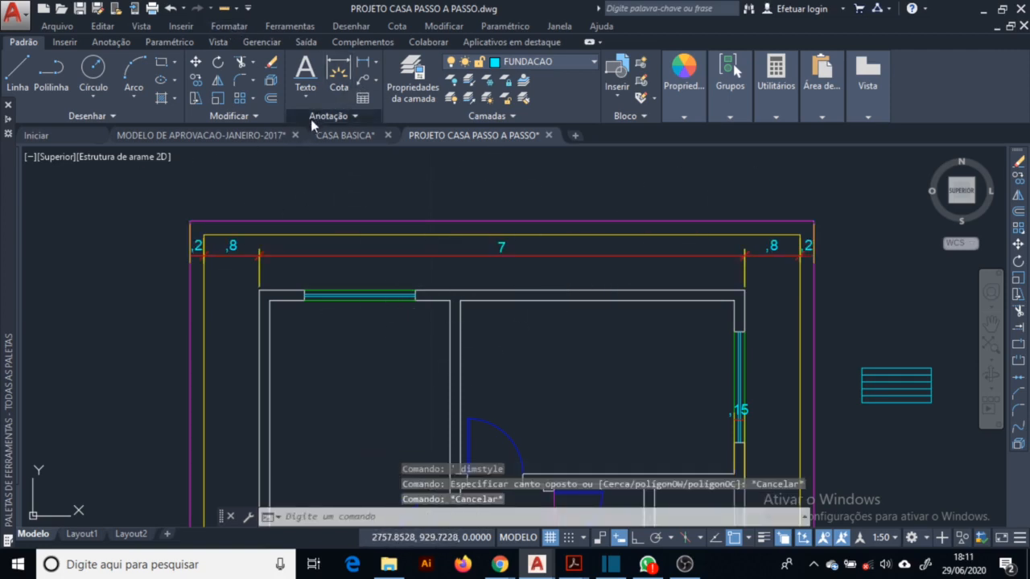
Create a new annotative dimension style named COTA 2mm based on COTA 3mm.
mouse_move(310, 119)
click(217, 152)
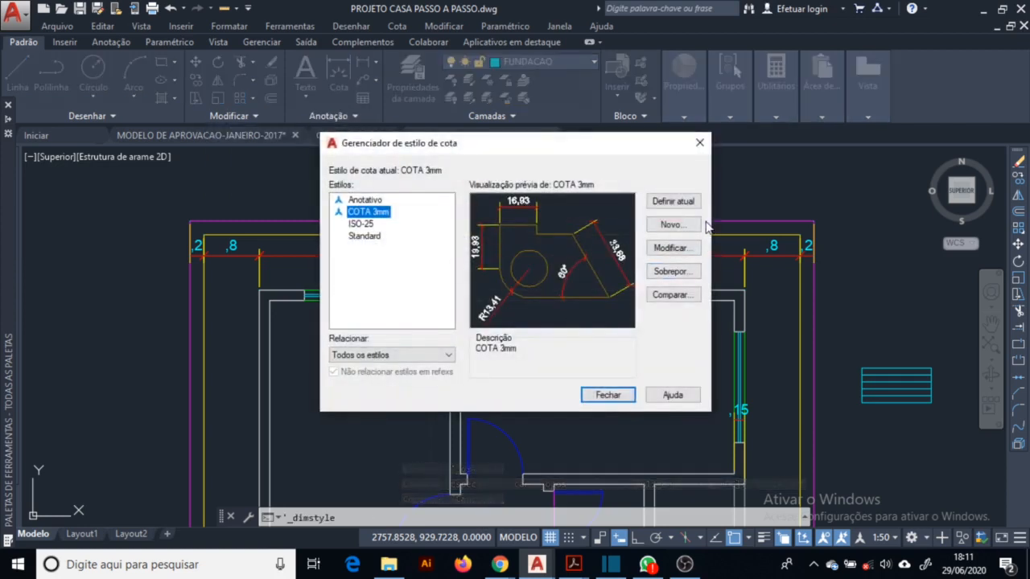
click(673, 224)
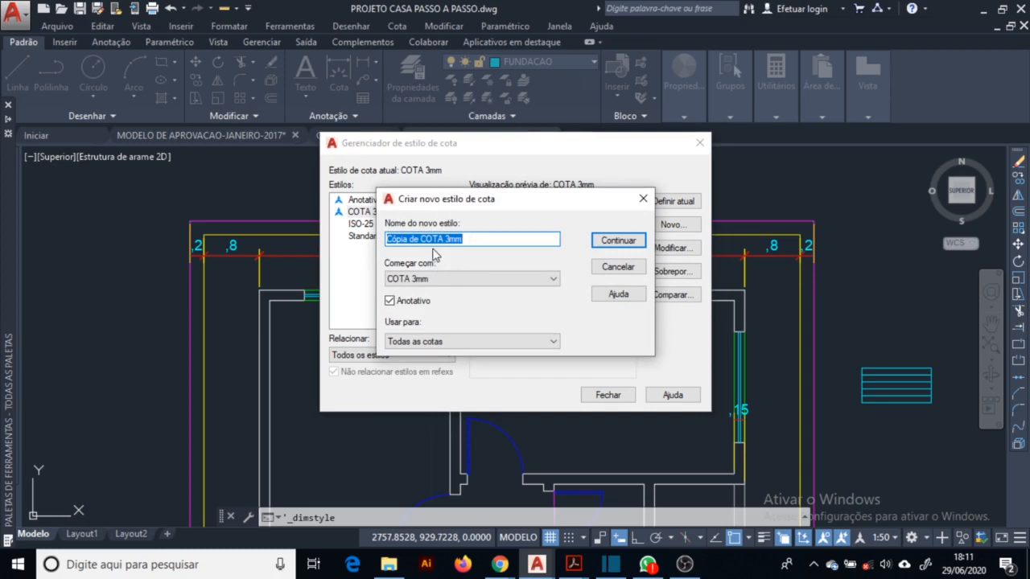
key(BackSpace)
key(BackSpace)
key(BackSpace)
key(BackSpace)
key(BackSpace)
key(BackSpace)
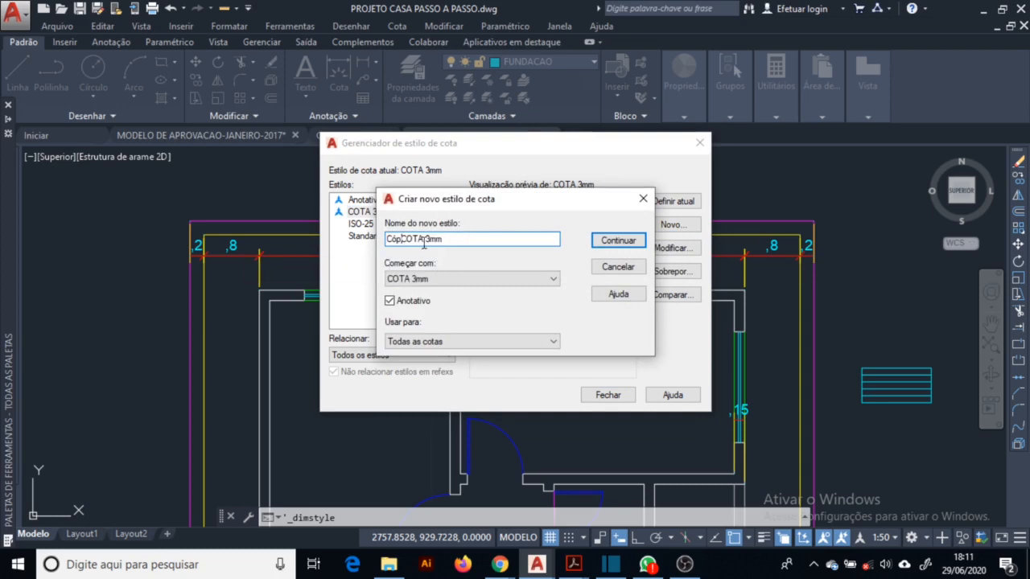
key(Return)
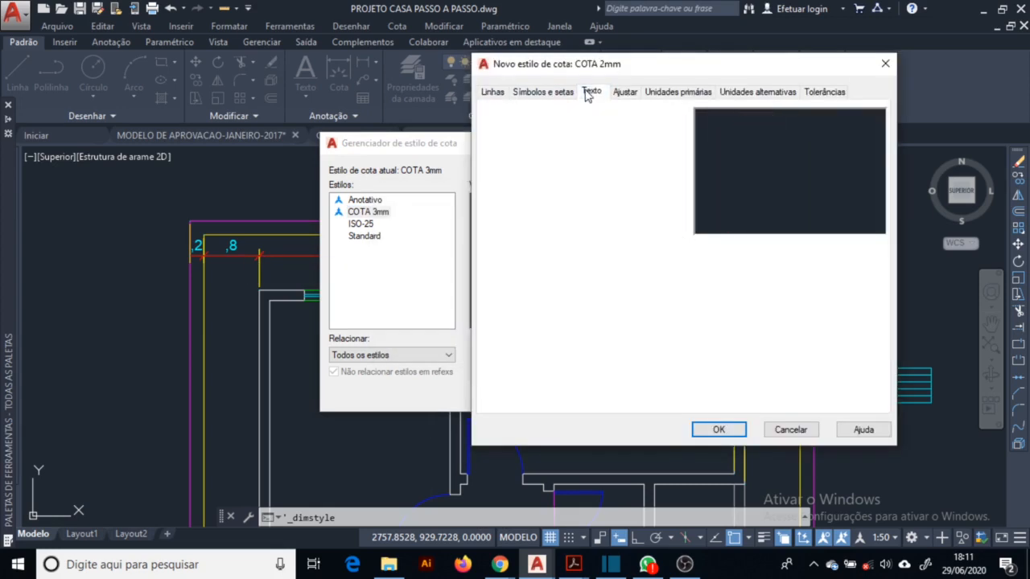
Set the COTA 2mm text style to NBR - 2mm and review its arrow and line settings.
click(591, 91)
click(617, 130)
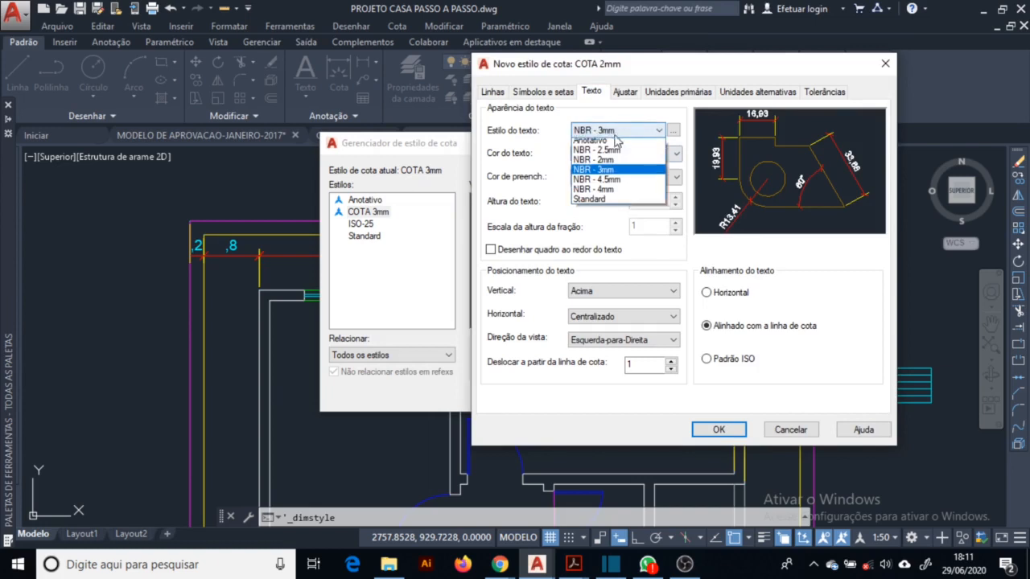
click(611, 173)
click(555, 93)
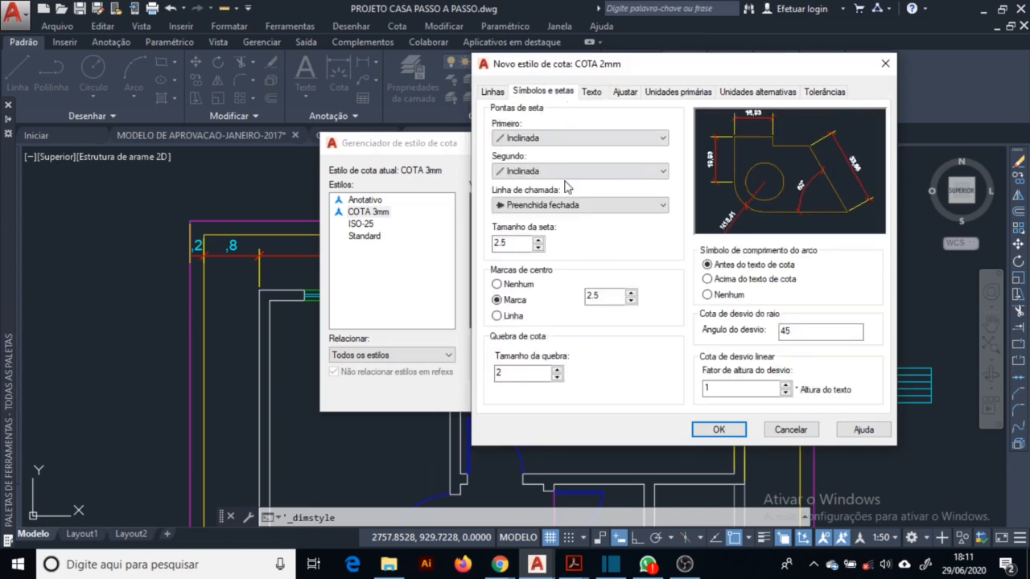
click(493, 91)
Apply the COTA 2mm dimension style to the existing chain of dimensions above the plan's upper wall.
click(788, 246)
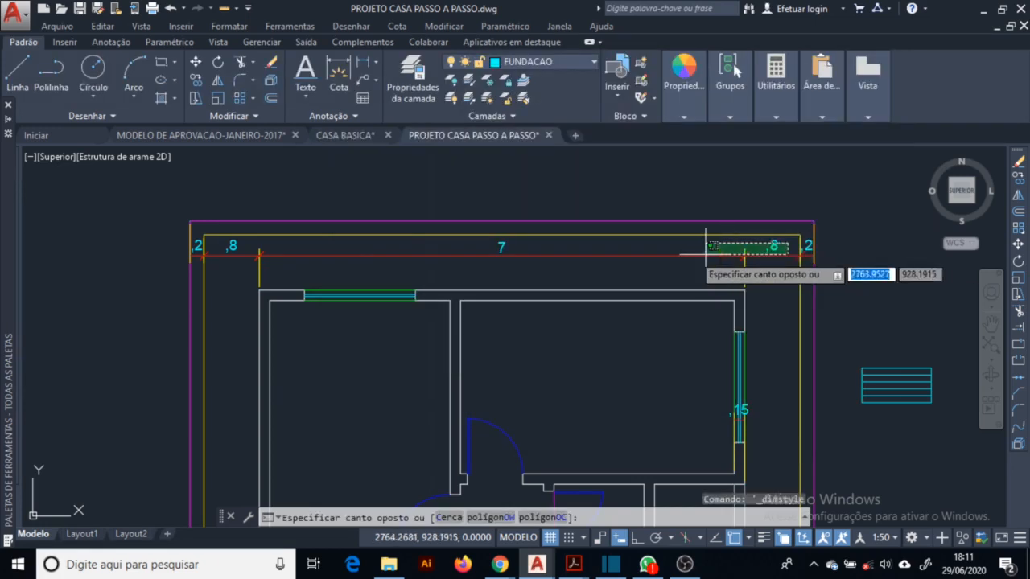
click(447, 247)
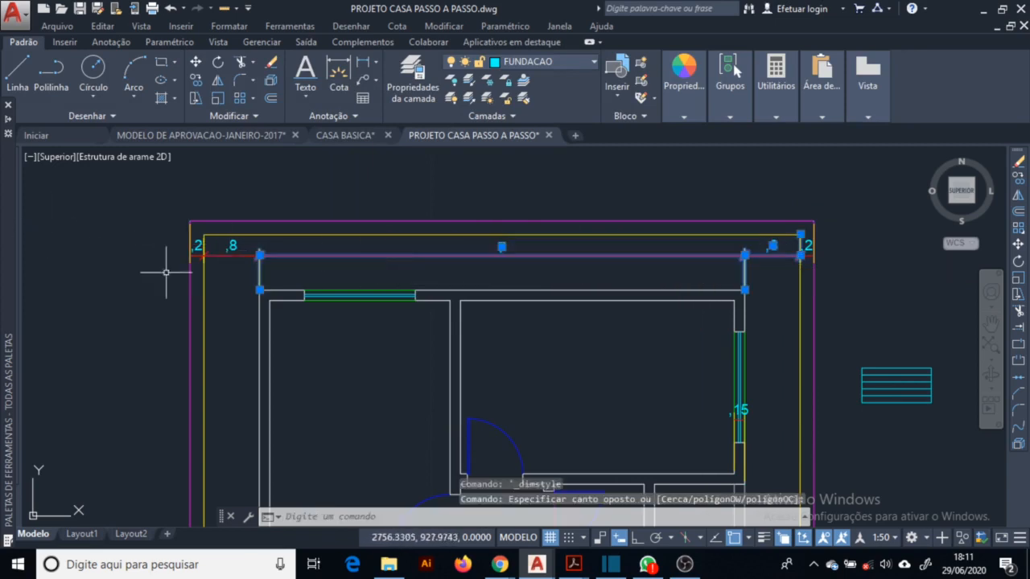
click(166, 272)
click(283, 198)
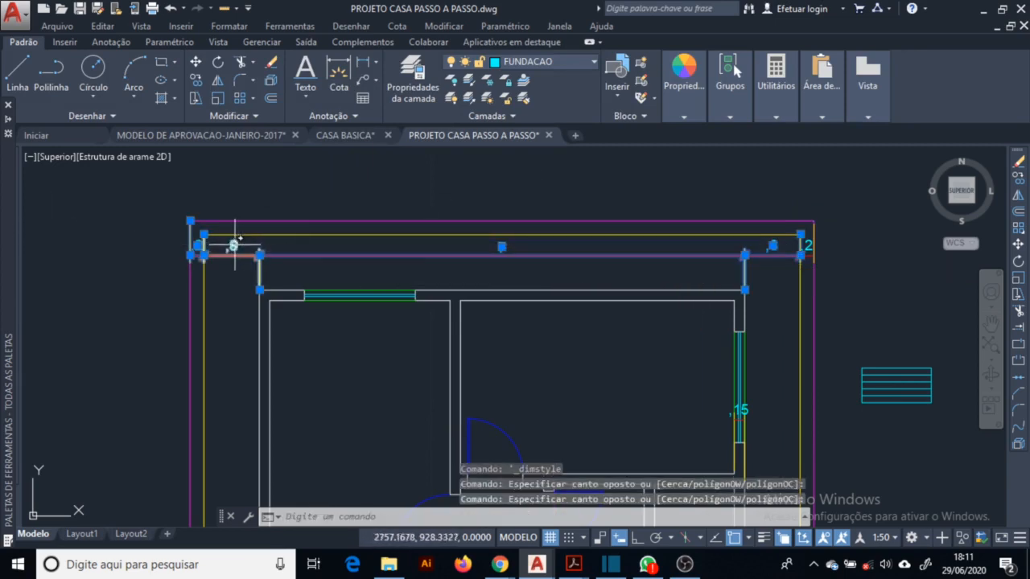
click(229, 235)
click(336, 114)
click(256, 160)
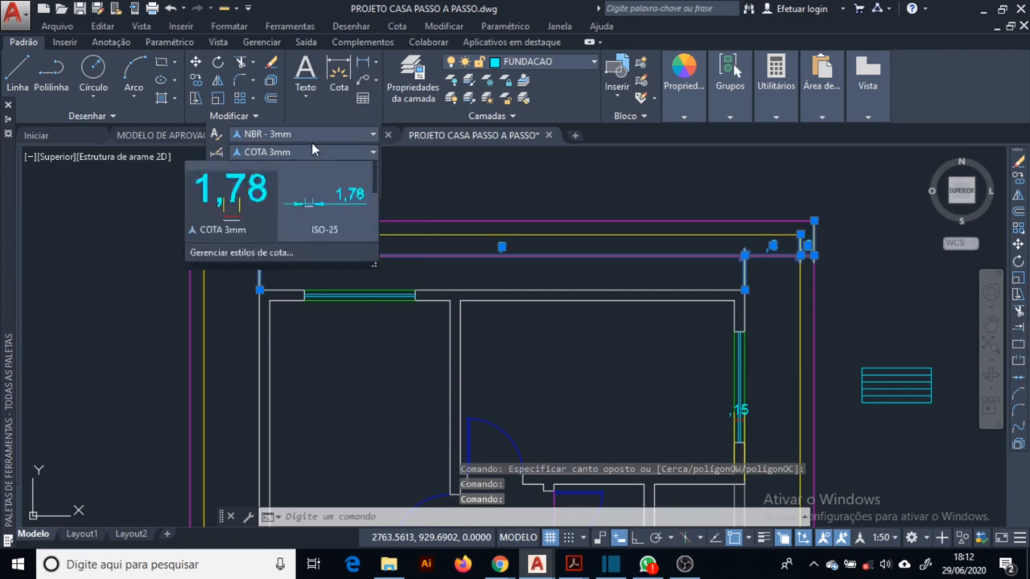
click(310, 206)
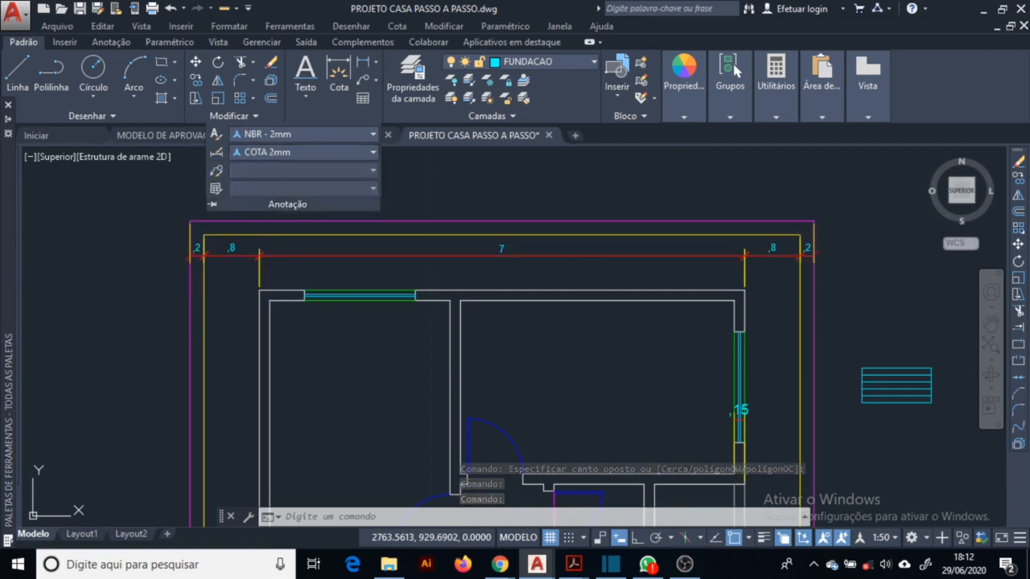
key(Escape)
Place a linear dimension above the upper wall from its outer left corner to the near edge of the window.
middle_drag(364, 209, 319, 191)
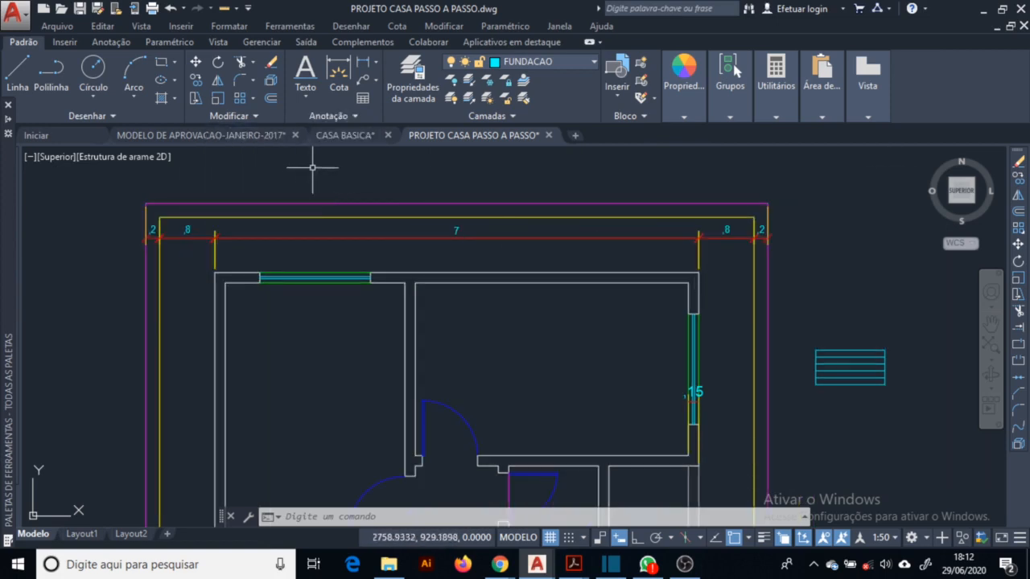
click(363, 62)
click(215, 272)
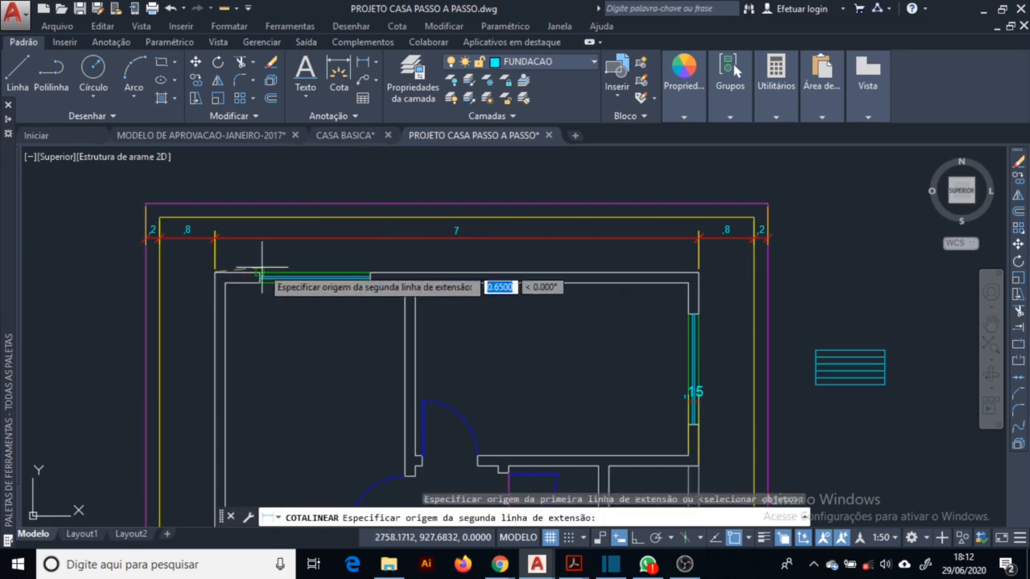
click(259, 273)
click(266, 255)
Continue the dimension chain above the upper wall to the window's far edge and the wall's outer right corner.
click(397, 26)
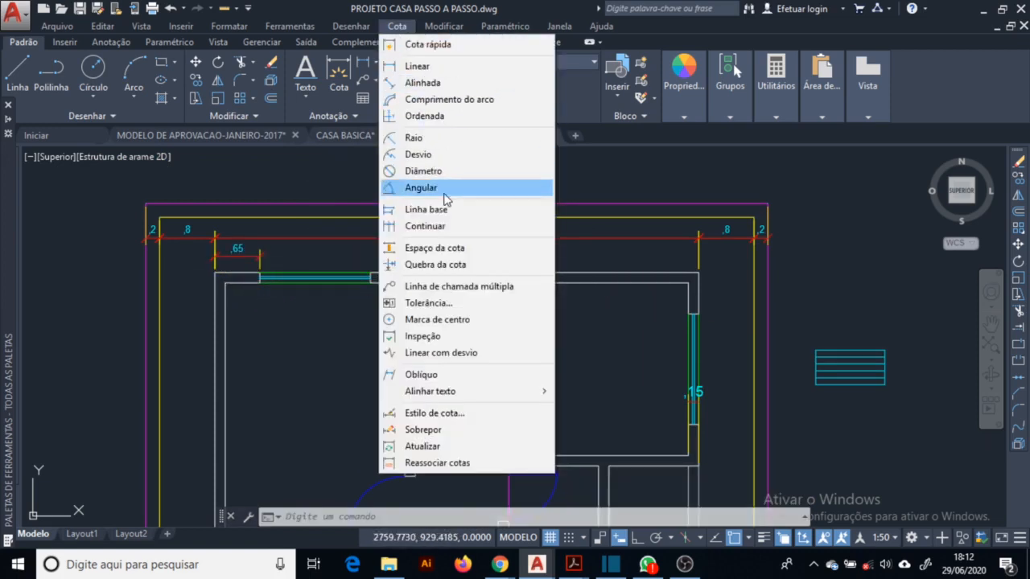
click(456, 228)
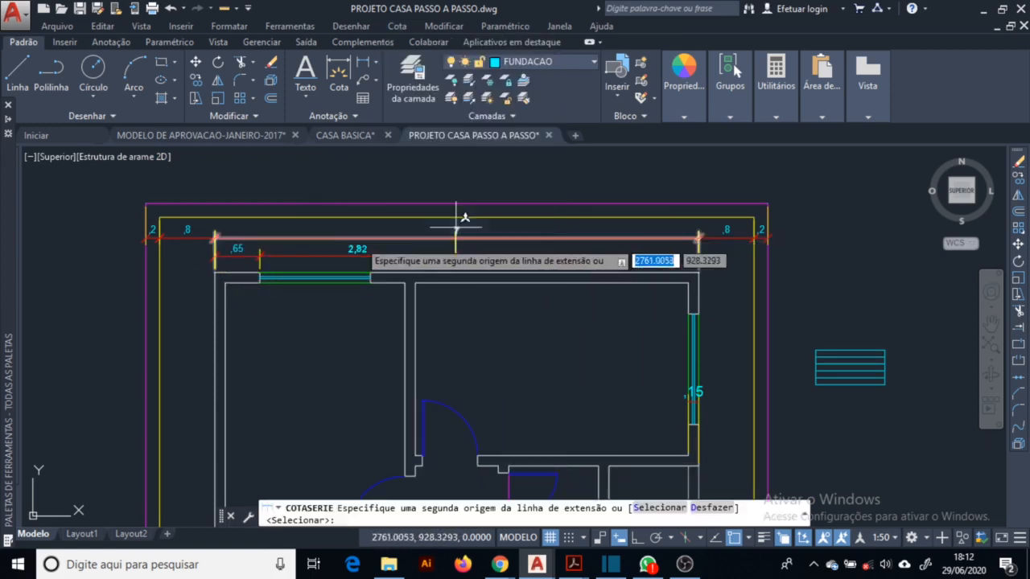
click(370, 278)
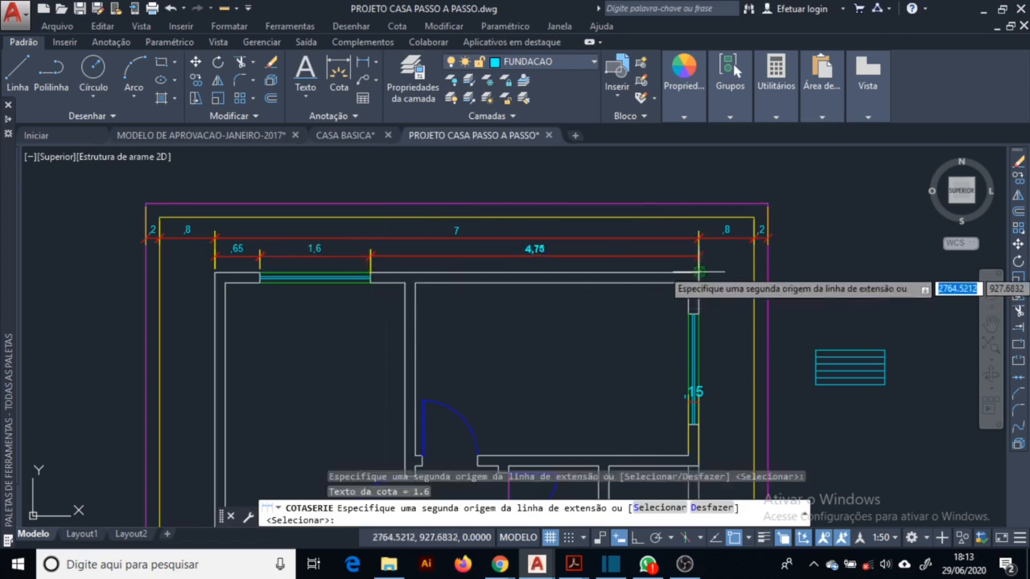
key(Escape)
Quick-dimension the upper rooms' walls and window as a continuous chain placed inside the plan, just below the upper wall.
click(397, 25)
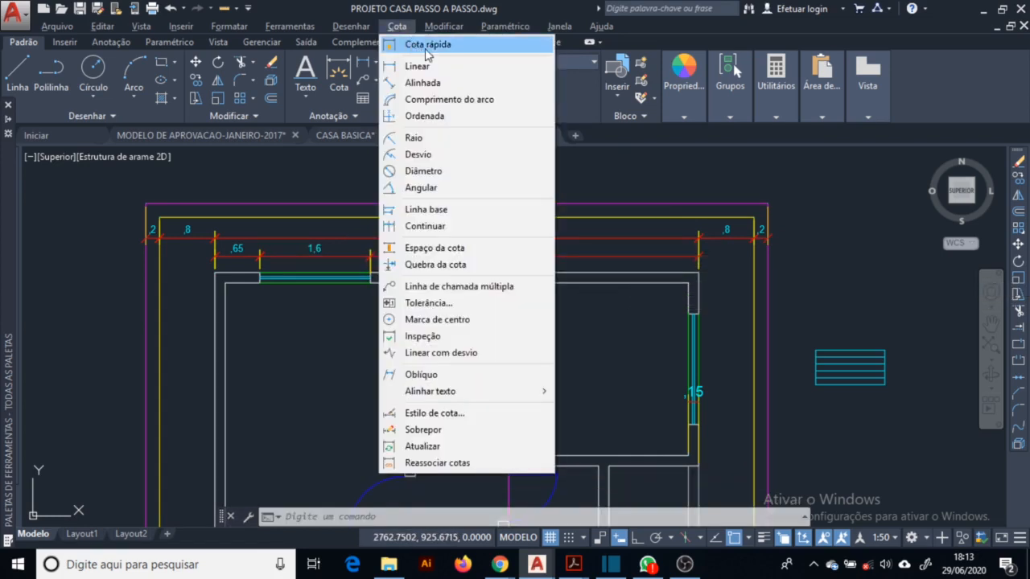
click(438, 46)
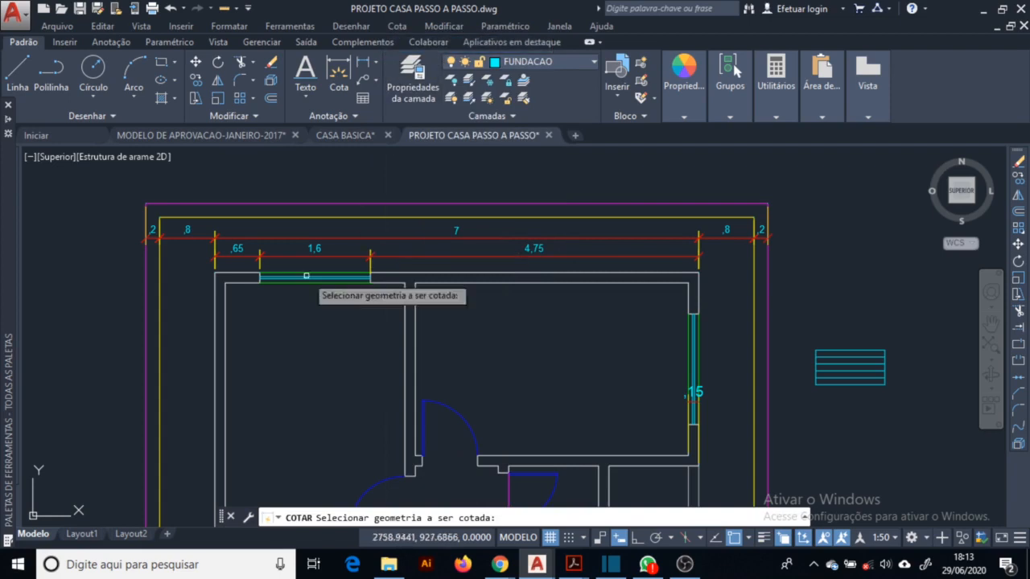
click(710, 283)
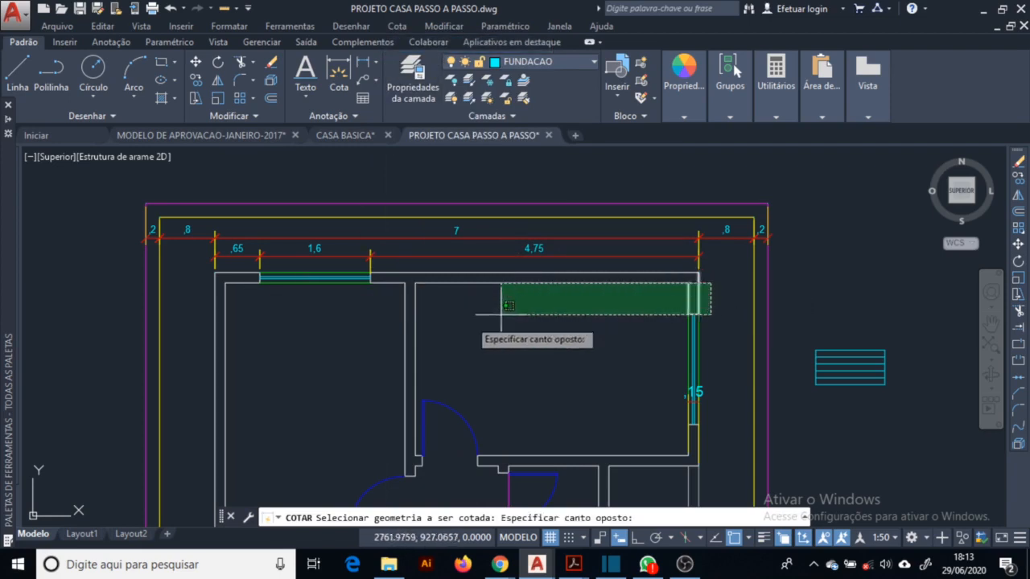
click(197, 293)
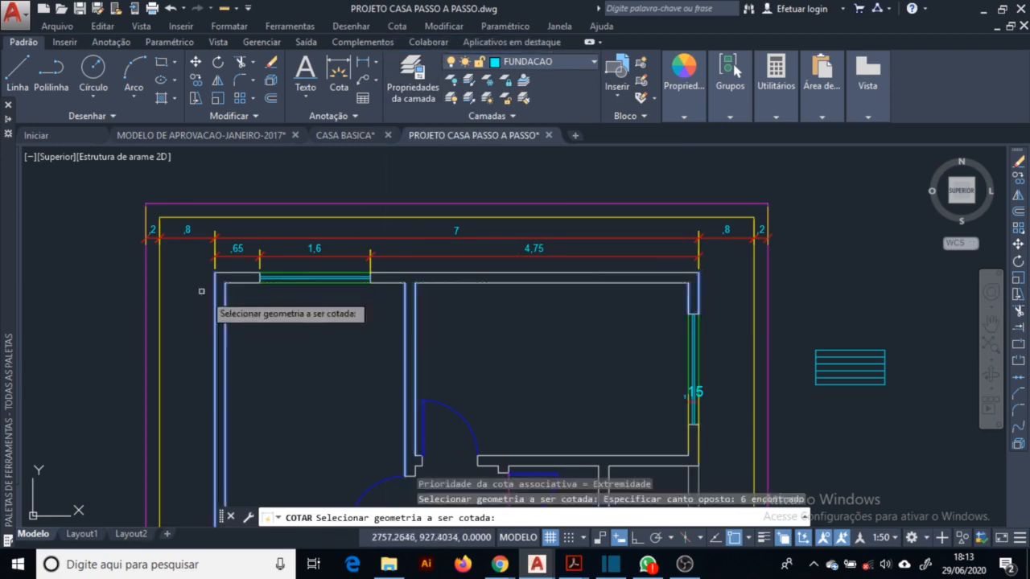
click(712, 282)
click(196, 293)
key(Return)
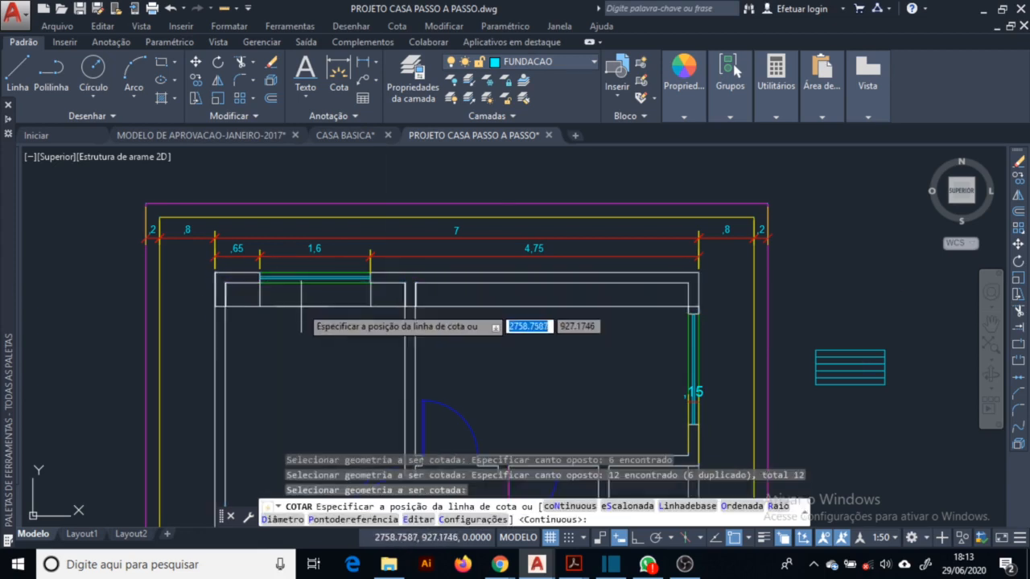
click(301, 307)
key(Escape)
key(Escape)
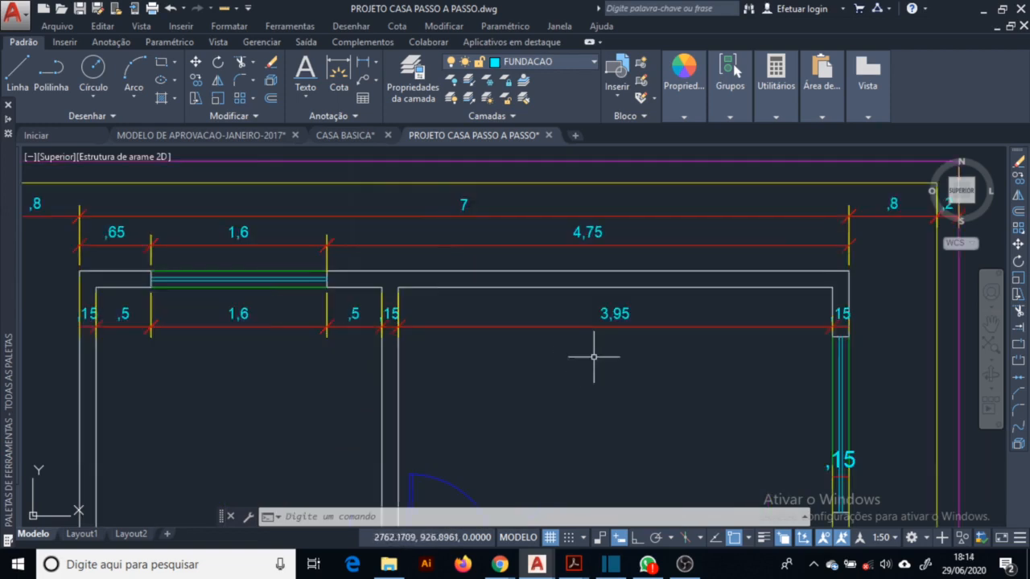
Check the reference PDF and place a vertical linear dimension outside the right wall, from its lower corner to the lower window's bottom edge.
key(alt+Tab)
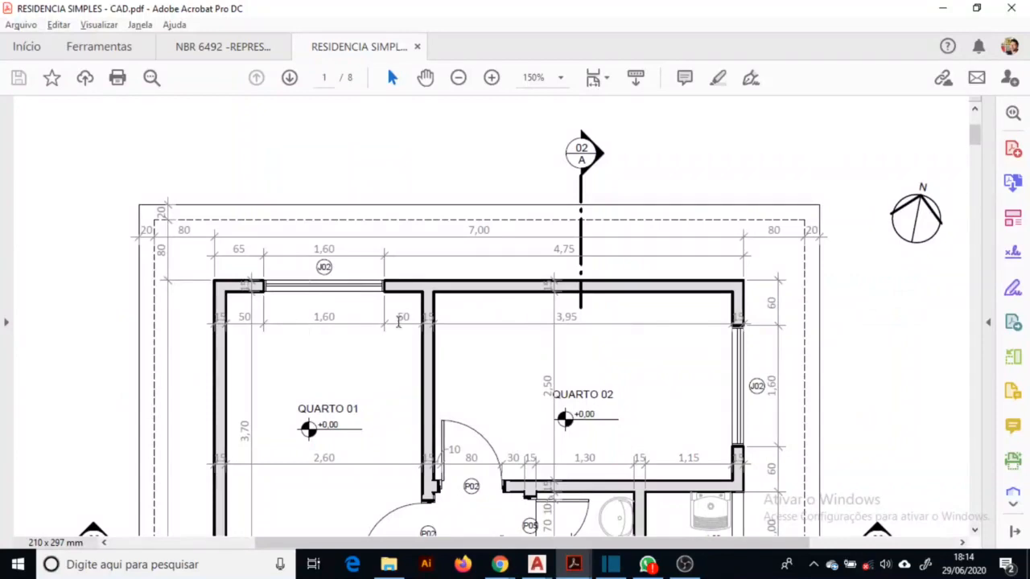
key(alt+Tab)
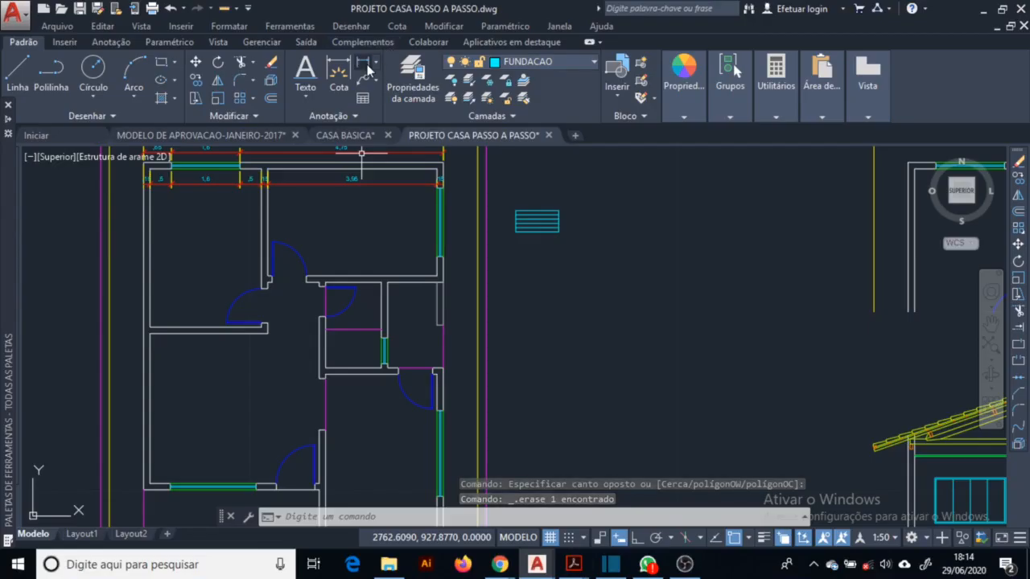
click(366, 66)
scroll(536, 294, down, 2)
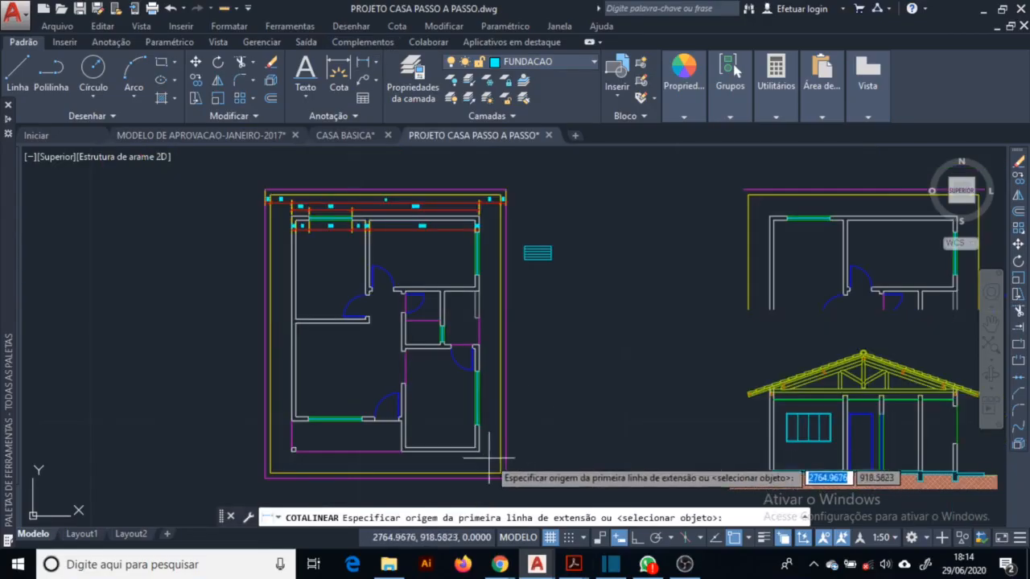
click(485, 447)
click(483, 428)
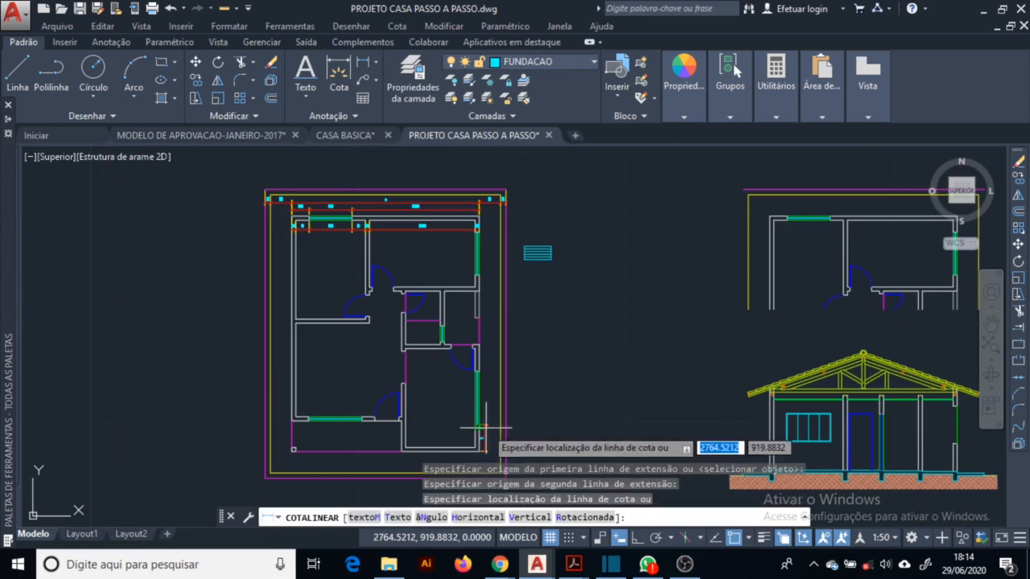
scroll(485, 427, up, 4)
click(483, 425)
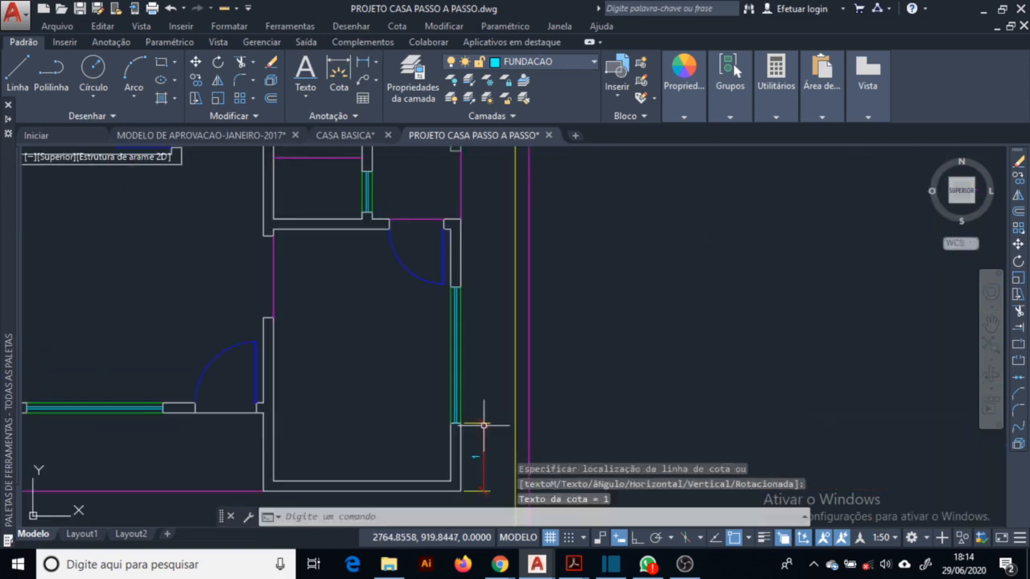
Continue the vertical dimension chain up the right outer wall, through each window, opening and wall edge to the upper corner.
scroll(492, 364, down, 2)
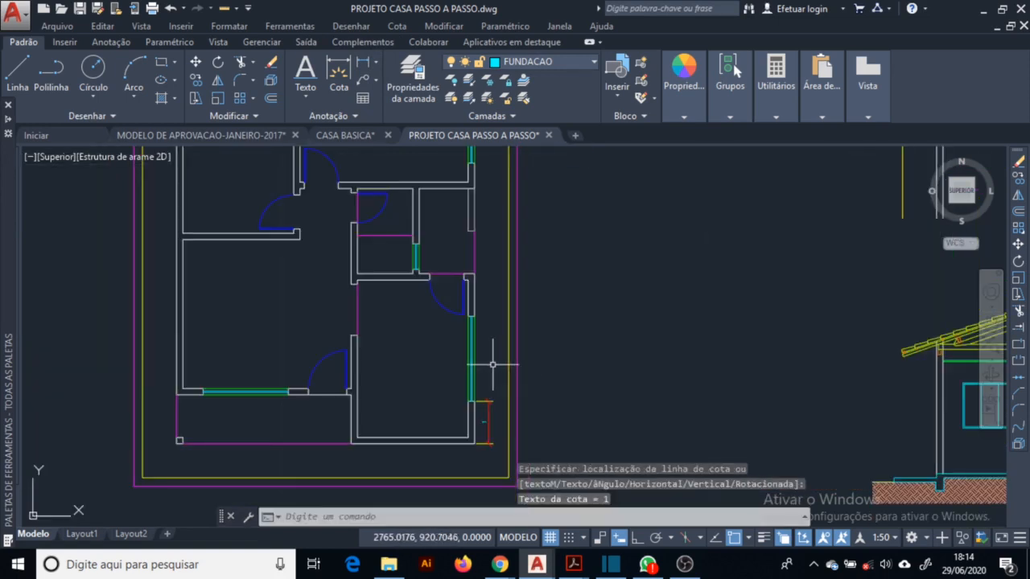
click(396, 26)
click(449, 228)
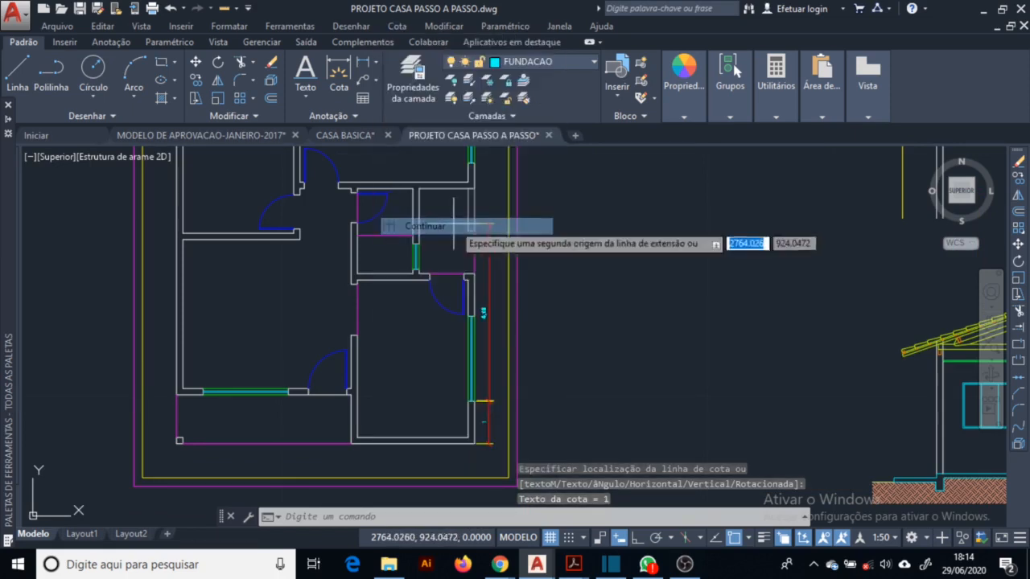
click(473, 316)
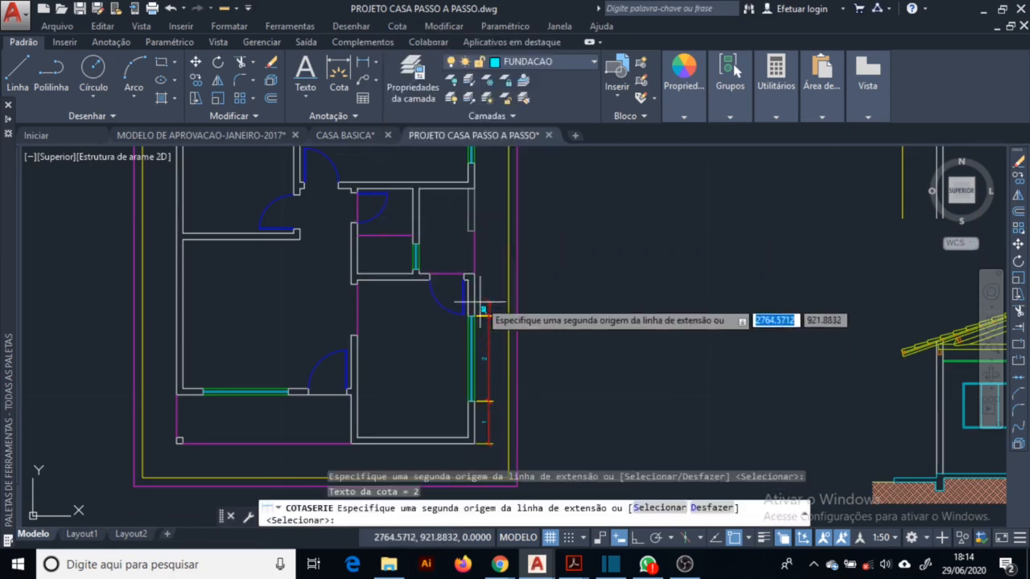
click(473, 275)
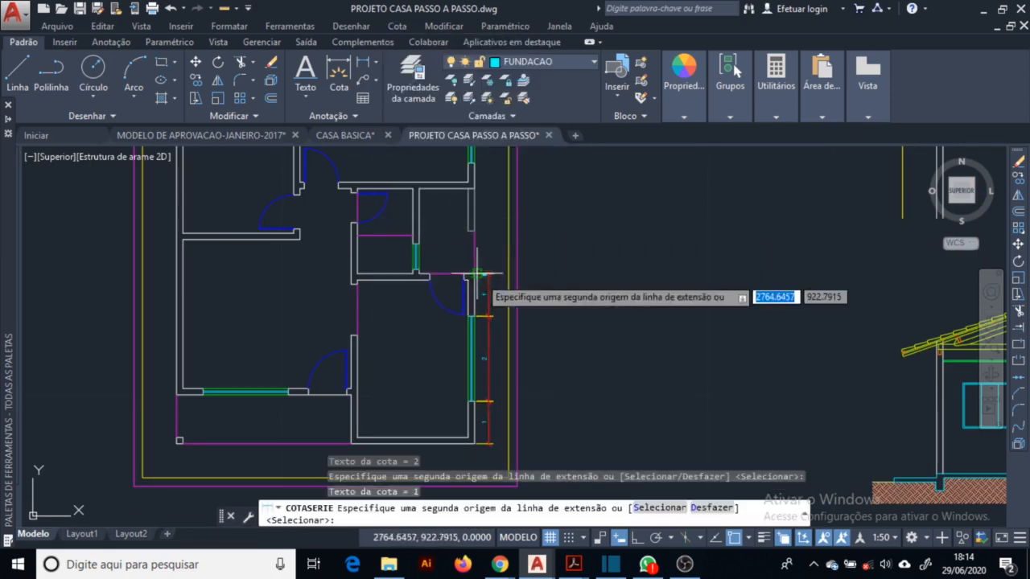
click(475, 231)
click(476, 185)
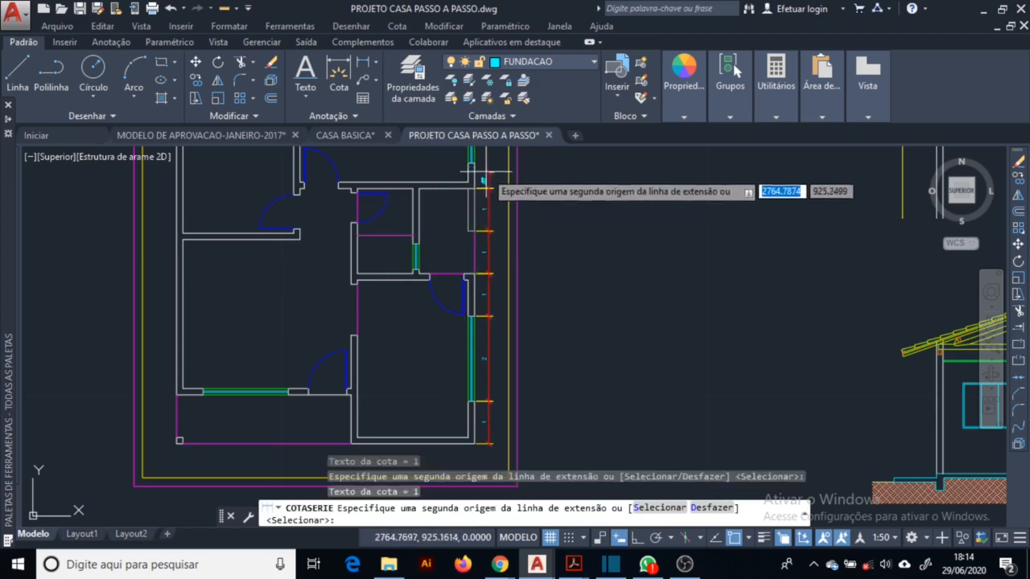
click(475, 163)
middle_drag(475, 162, 475, 285)
scroll(504, 190, up, 3)
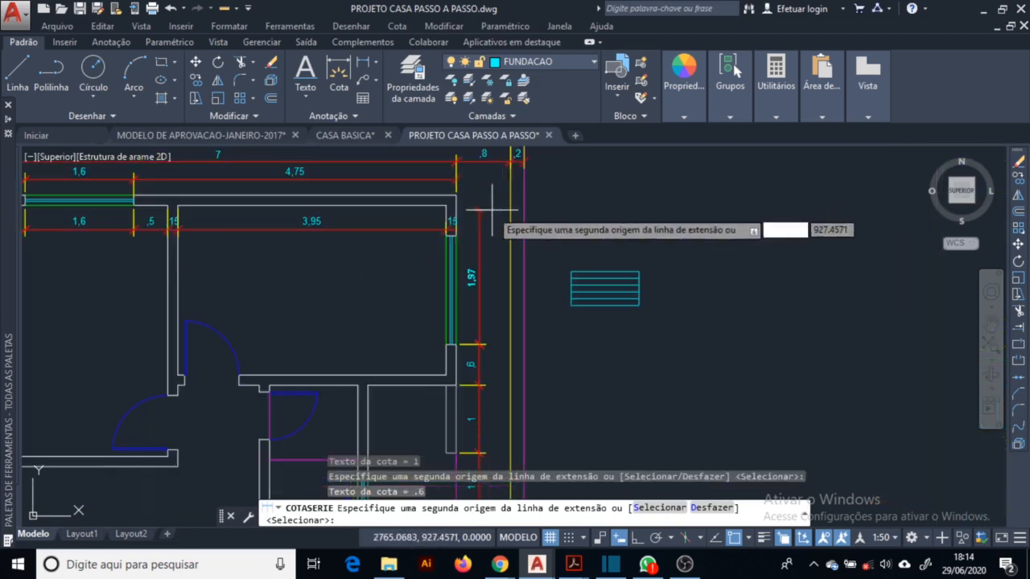
click(458, 234)
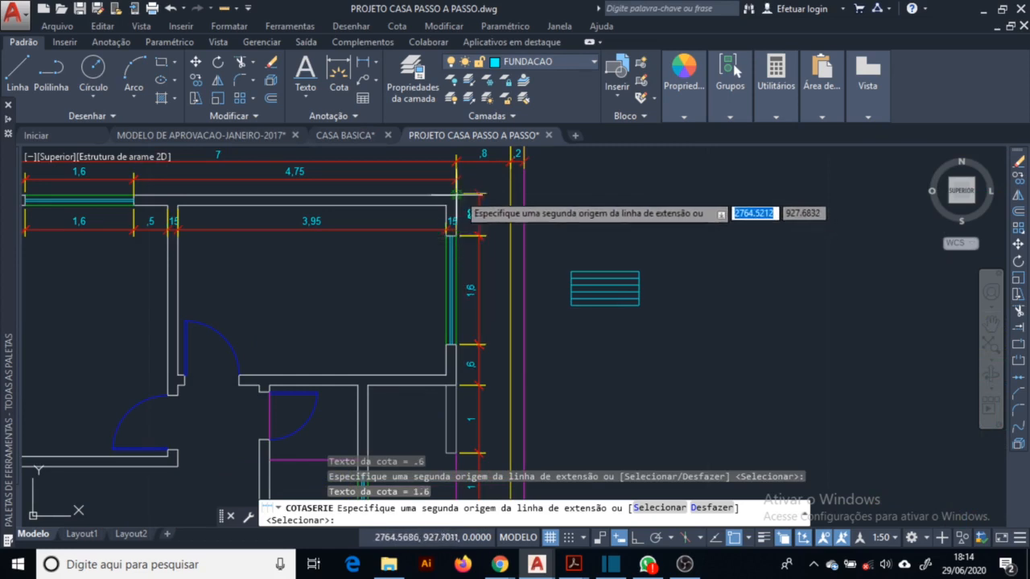
key(Return)
key(Return)
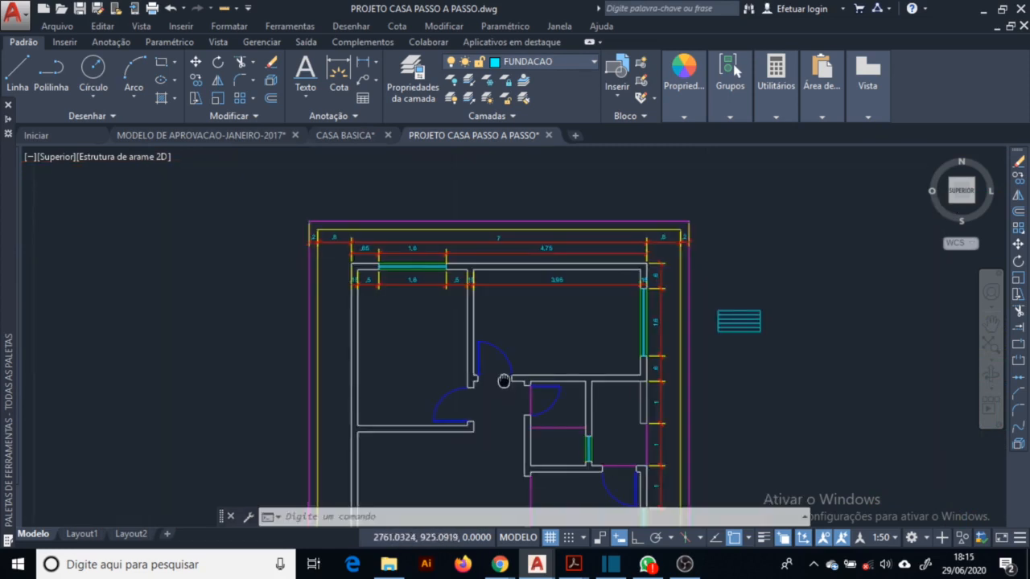
middle_drag(506, 381, 405, 309)
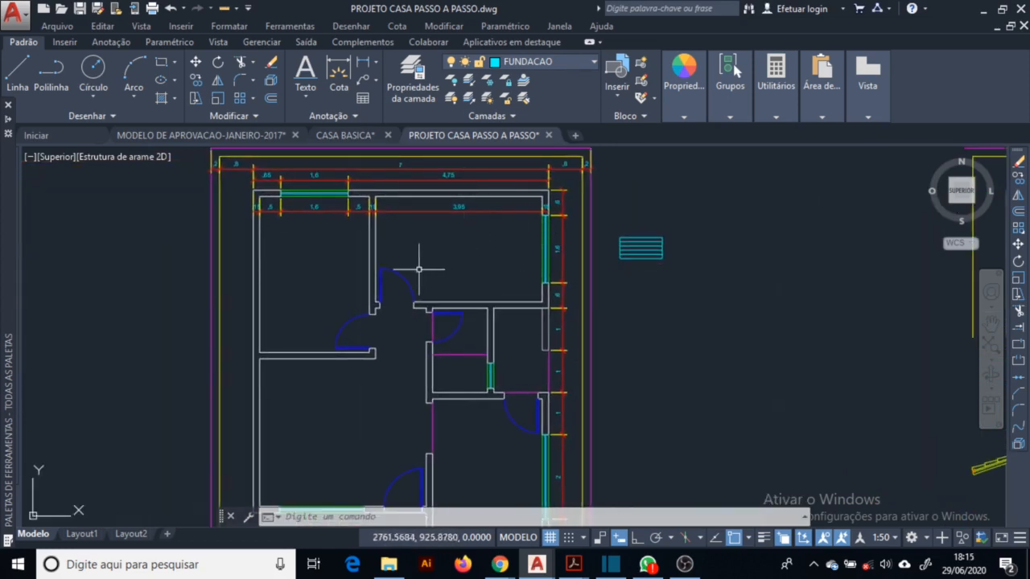
scroll(484, 273, up, 2)
scroll(484, 273, up, 2)
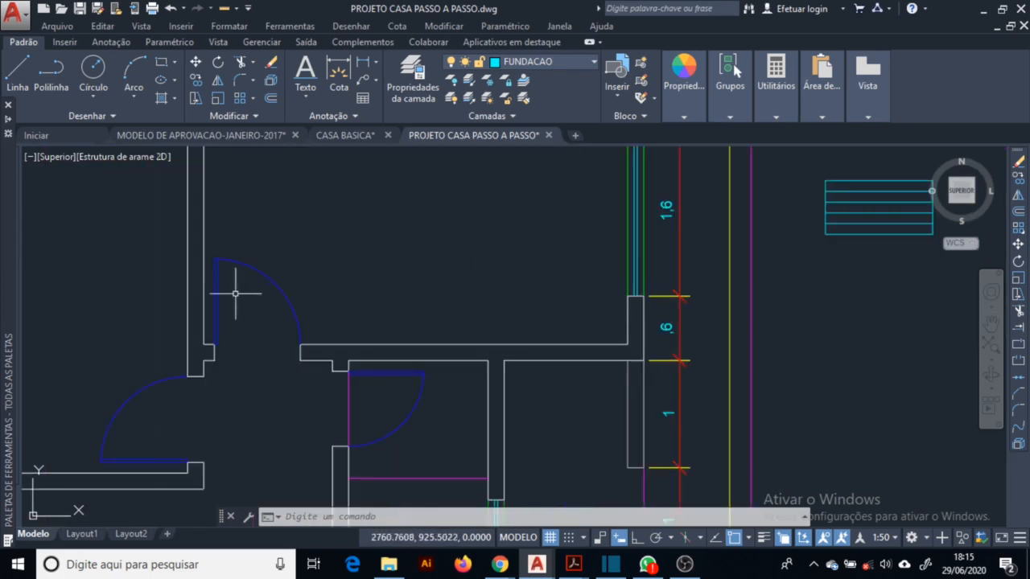
scroll(537, 350, down, 2)
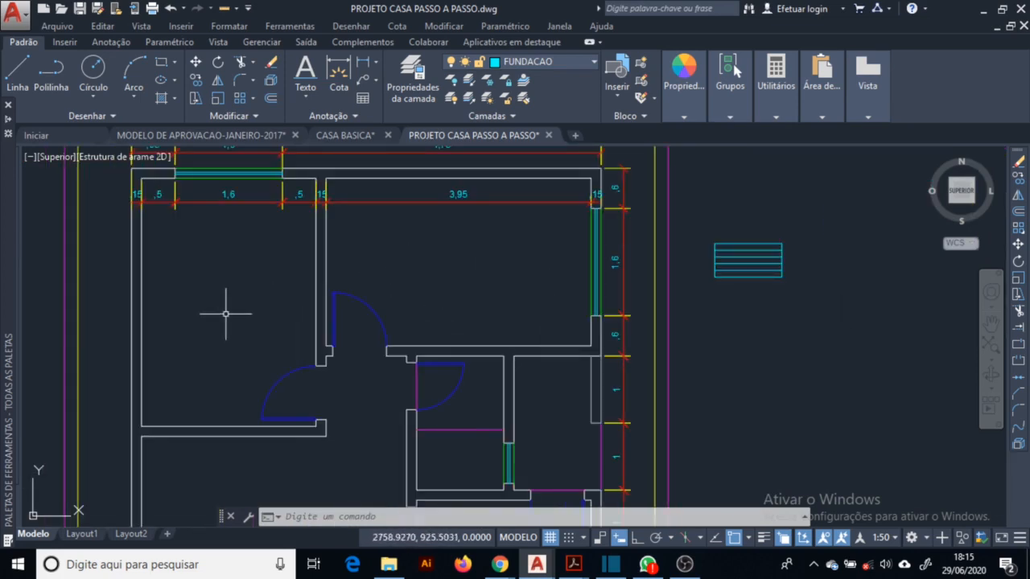
scroll(226, 313, down, 2)
middle_drag(219, 306, 336, 345)
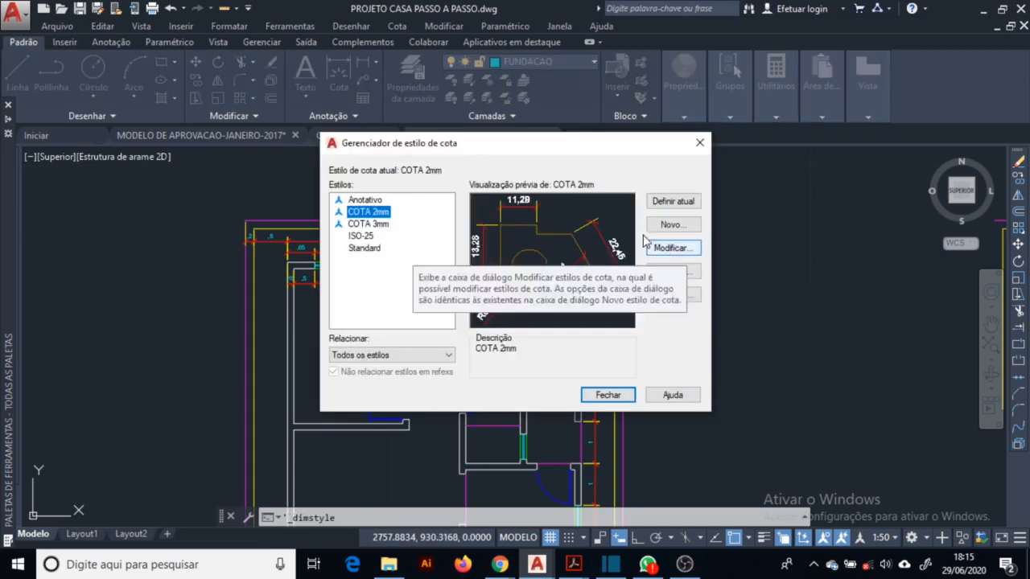
Create the annotative dimension style COTA 2.5mm based on COTA 2mm, using the text style NBR - 2.5mm.
click(671, 229)
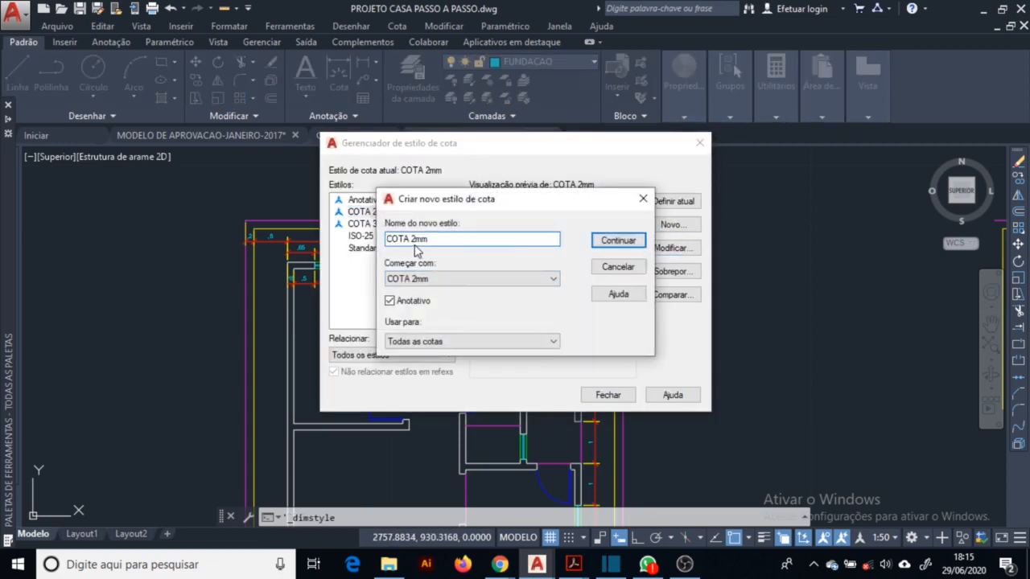
click(616, 241)
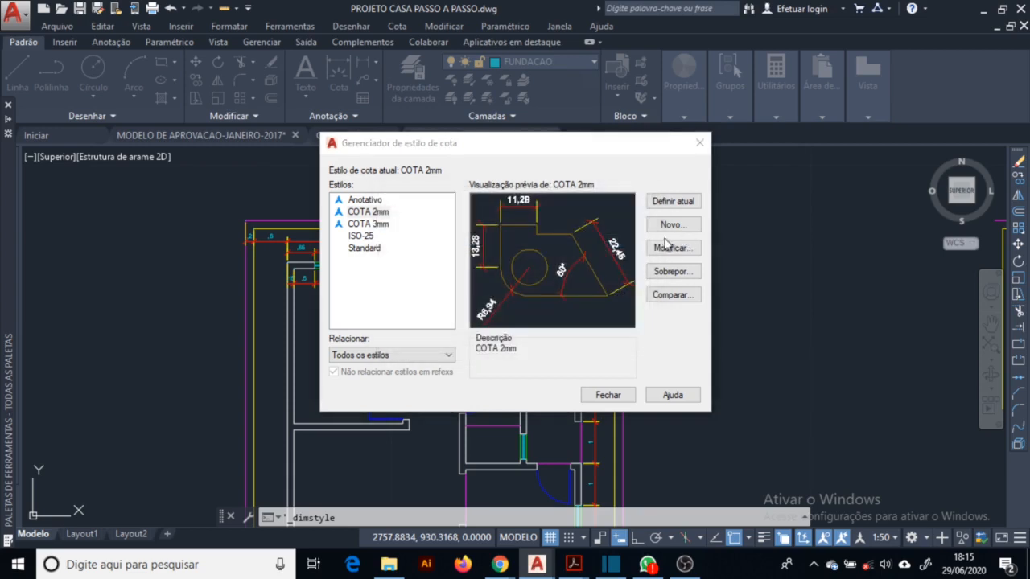
click(620, 130)
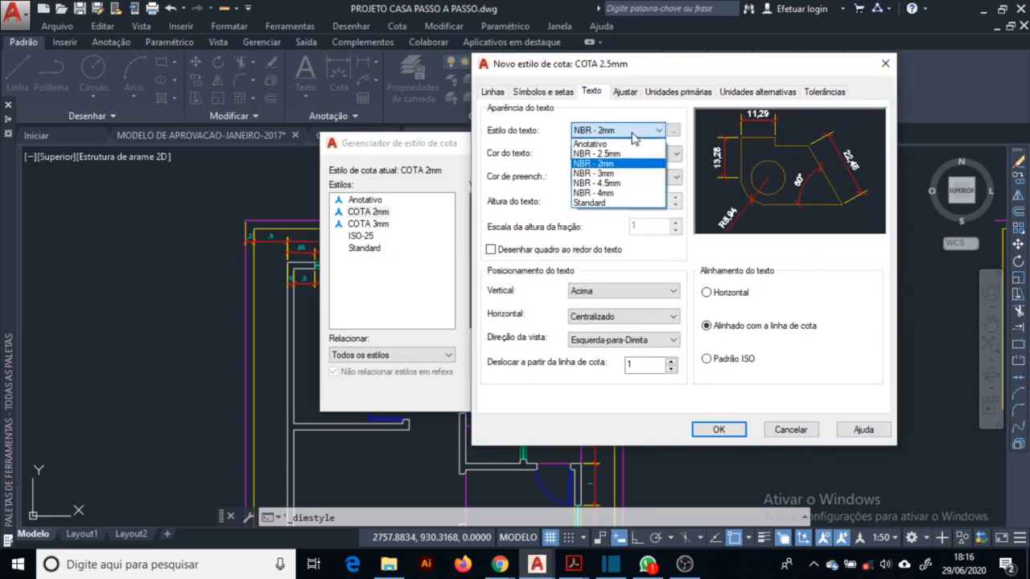
click(618, 152)
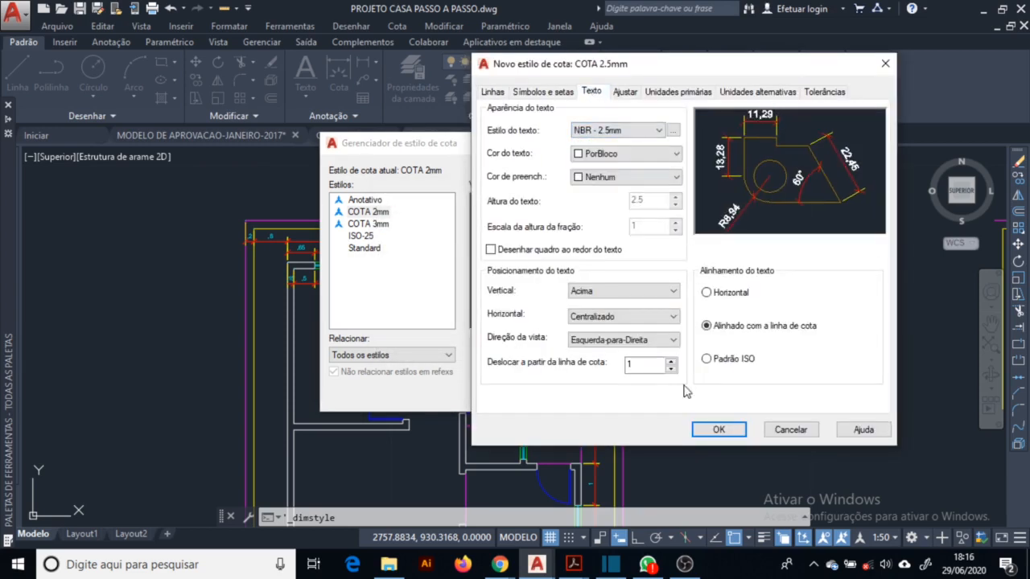
click(719, 429)
click(609, 396)
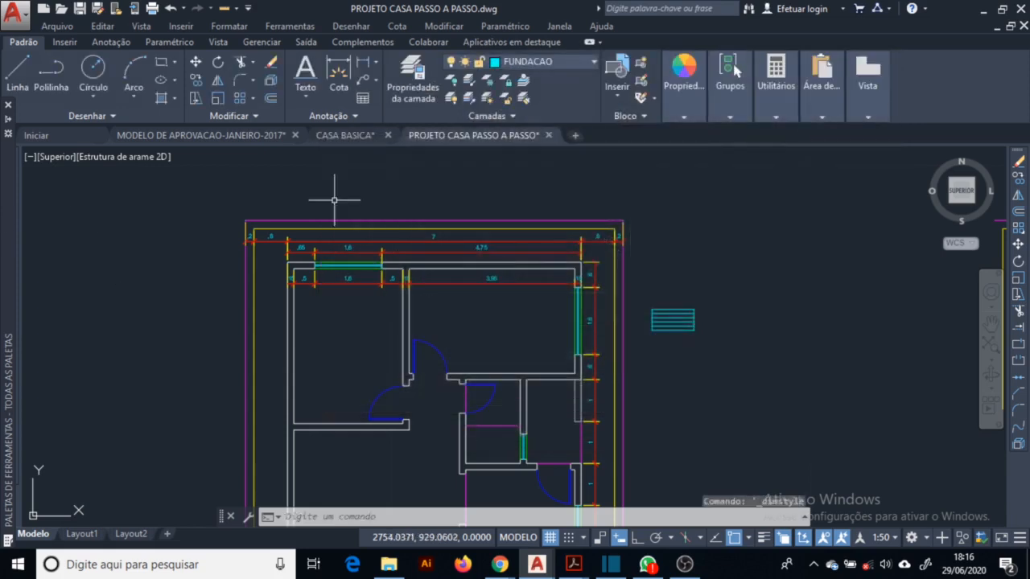
Select all dimensions similar to the overall one above the upper wall and assign them the COTA 2.5mm style.
scroll(438, 269, up, 2)
key(Escape)
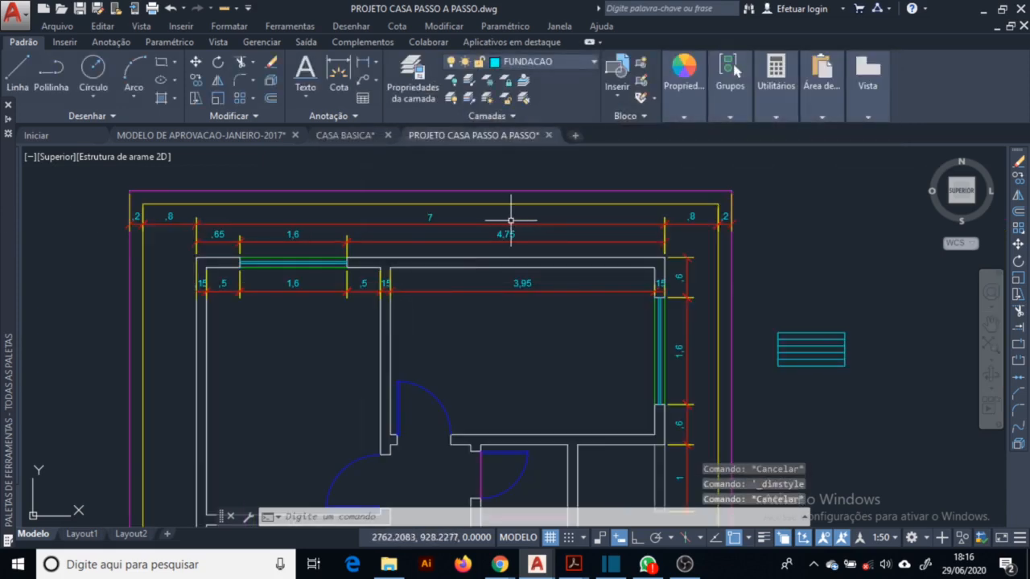
click(511, 222)
right_click(511, 222)
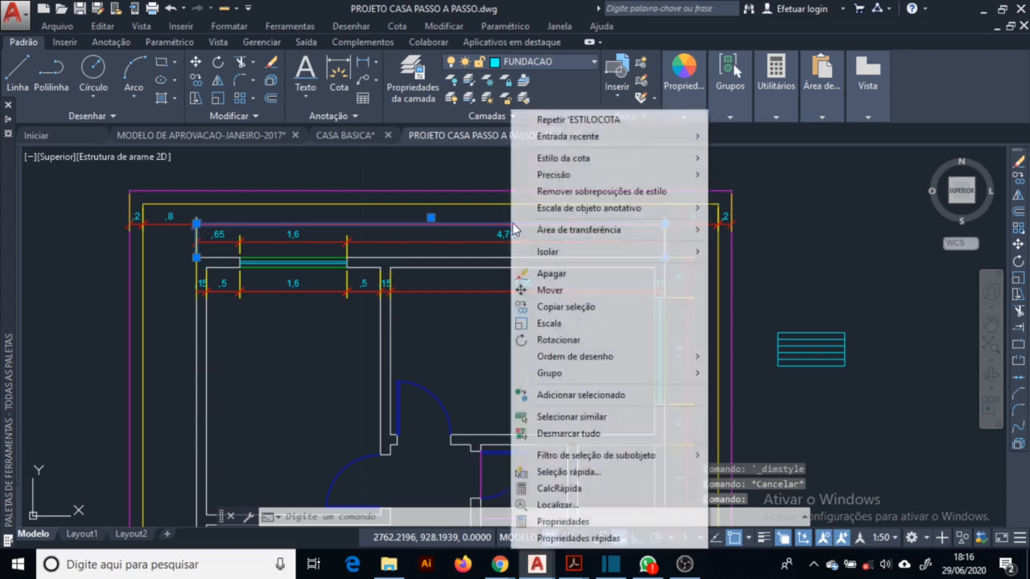
click(644, 420)
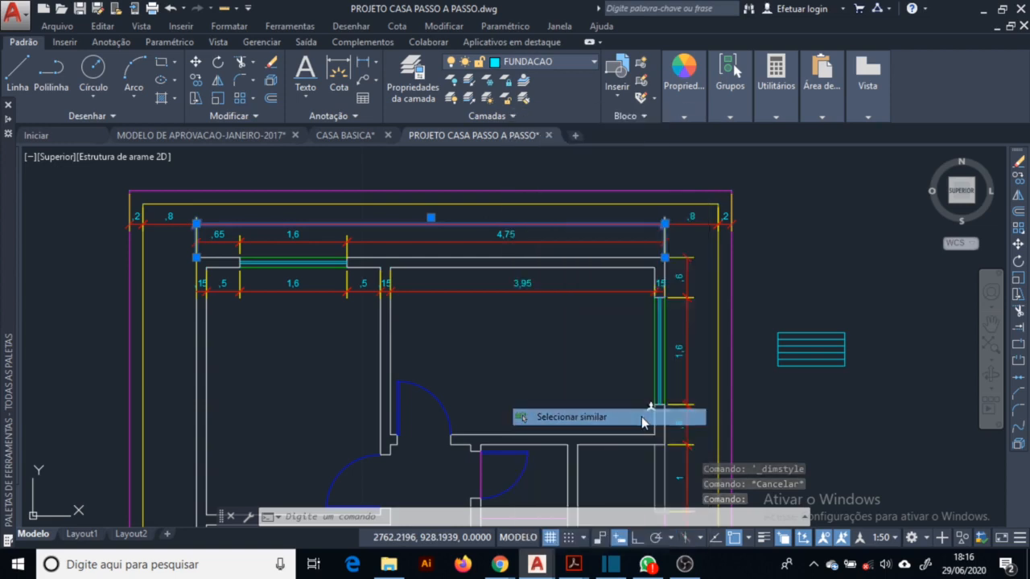
click(309, 117)
click(299, 152)
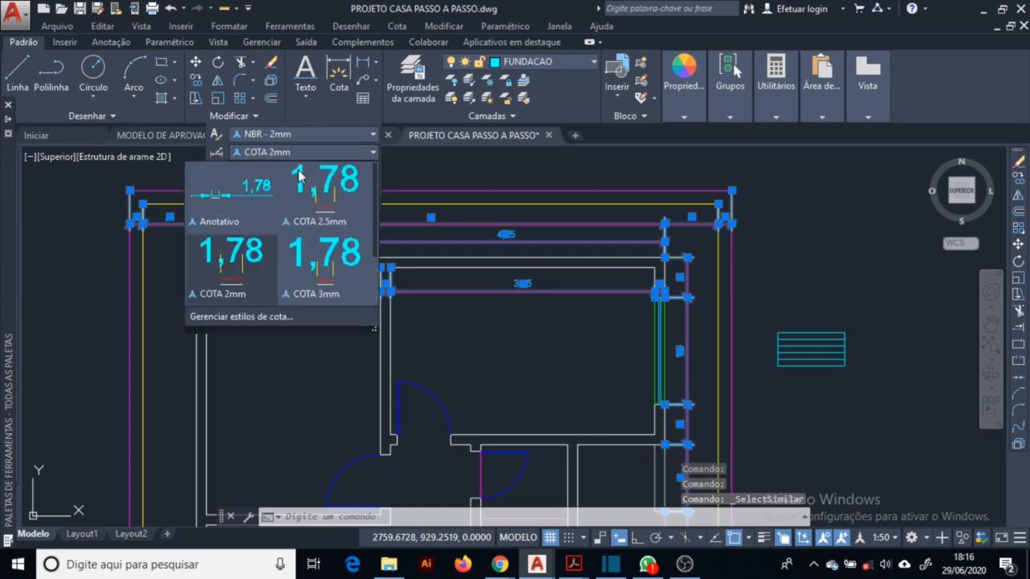
click(317, 205)
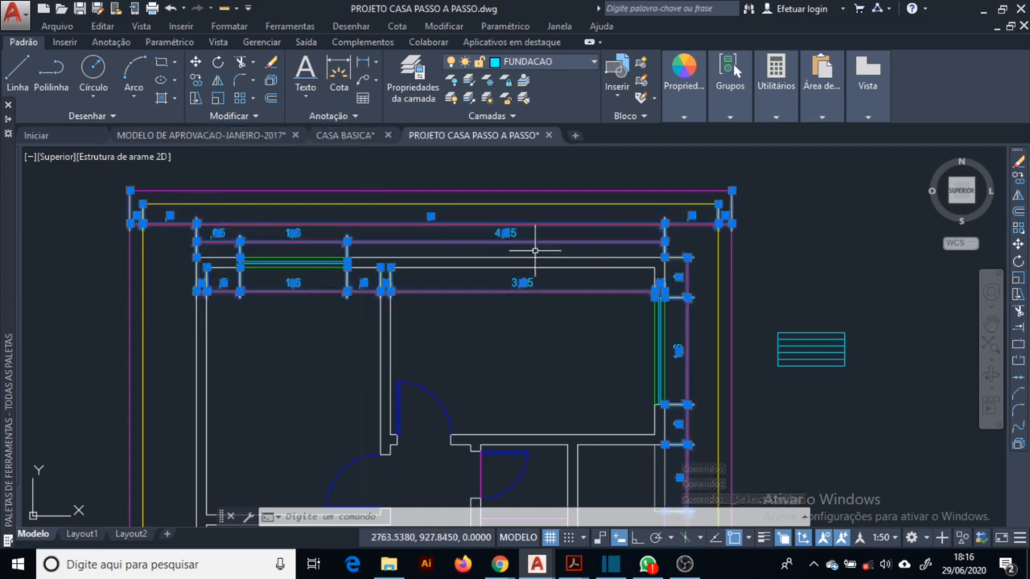
key(Escape)
key(Escape)
key(Escape)
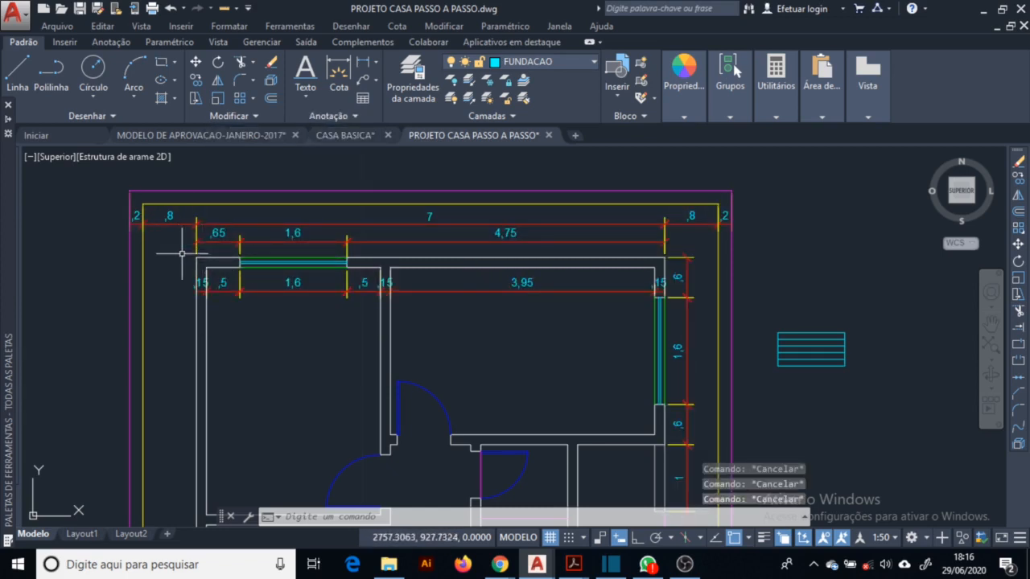
Examine the text size and legibility of the restyled dimensions around the house plan.
scroll(287, 258, up, 3)
scroll(386, 221, down, 3)
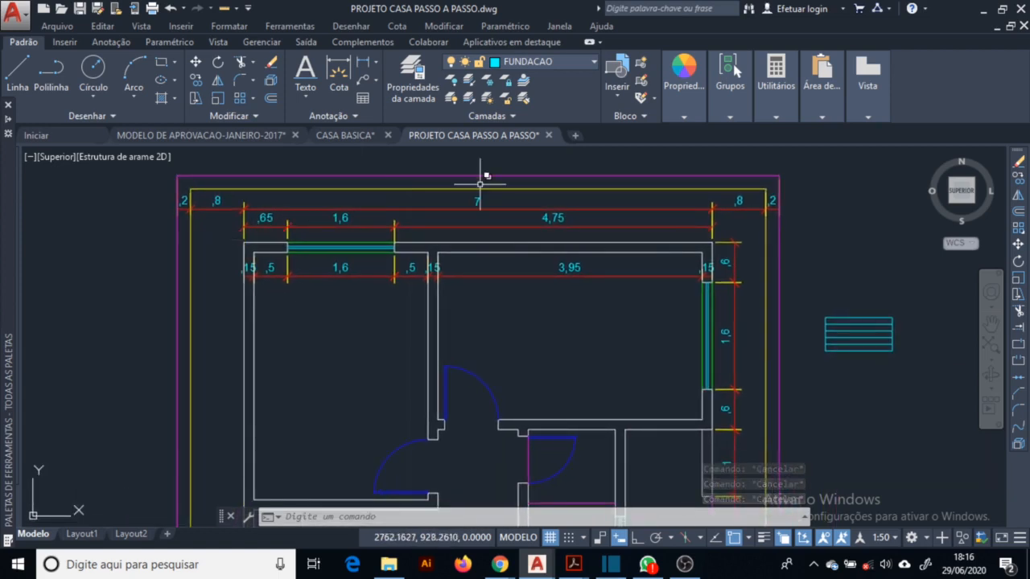
middle_drag(580, 374, 427, 347)
scroll(488, 311, down, 4)
scroll(379, 262, up, 4)
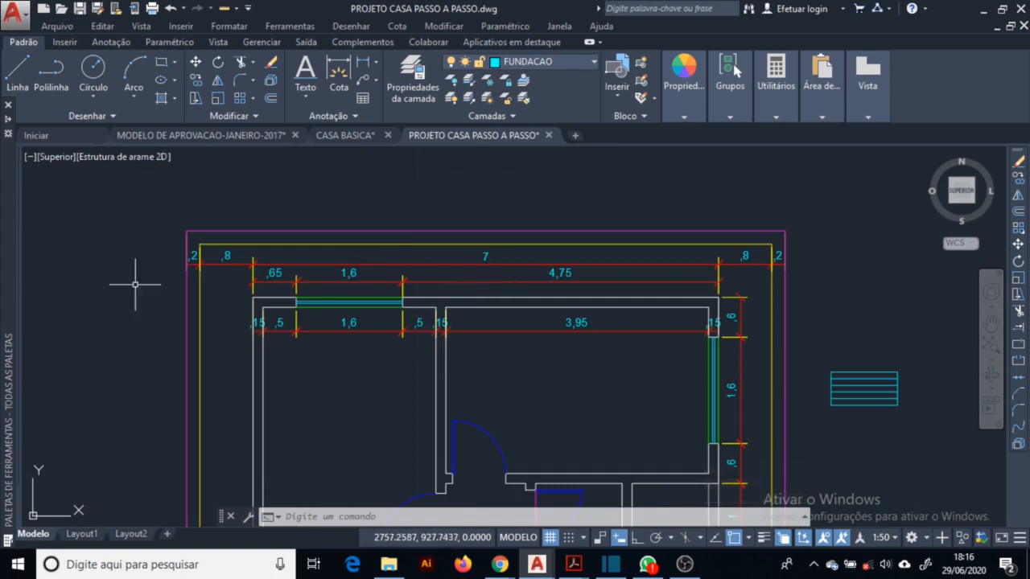
scroll(593, 304, down, 3)
mouse_move(593, 306)
middle_down()
mouse_move(536, 322)
mouse_move(550, 292)
mouse_move(543, 268)
middle_up()
middle_drag(560, 390, 530, 324)
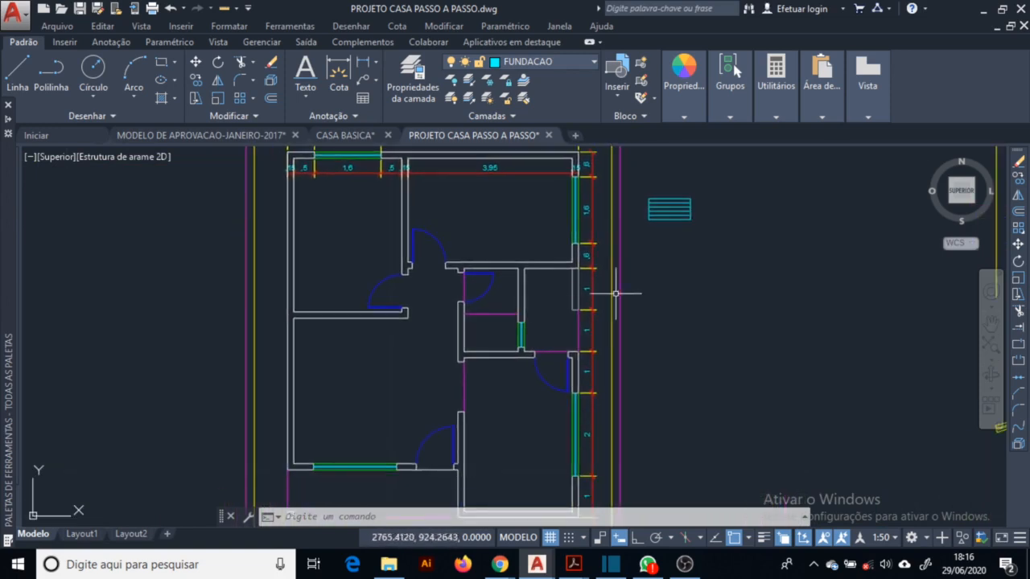
Switch to the reference PDF in Acrobat and examine the floor plan's dimensions, room names and level marks down to the door and window schedules.
key(alt+Tab)
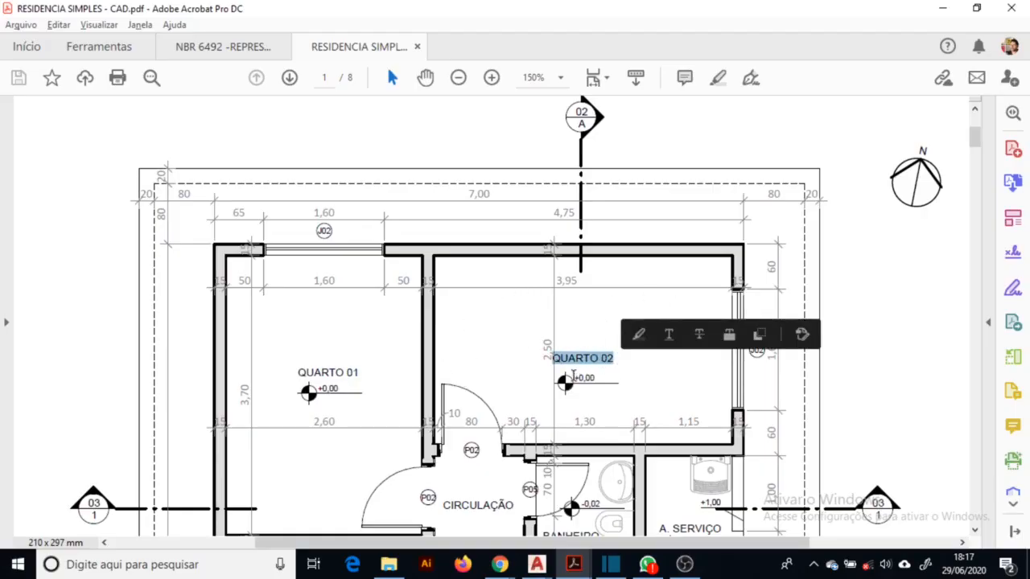
drag(574, 375, 610, 375)
click(604, 377)
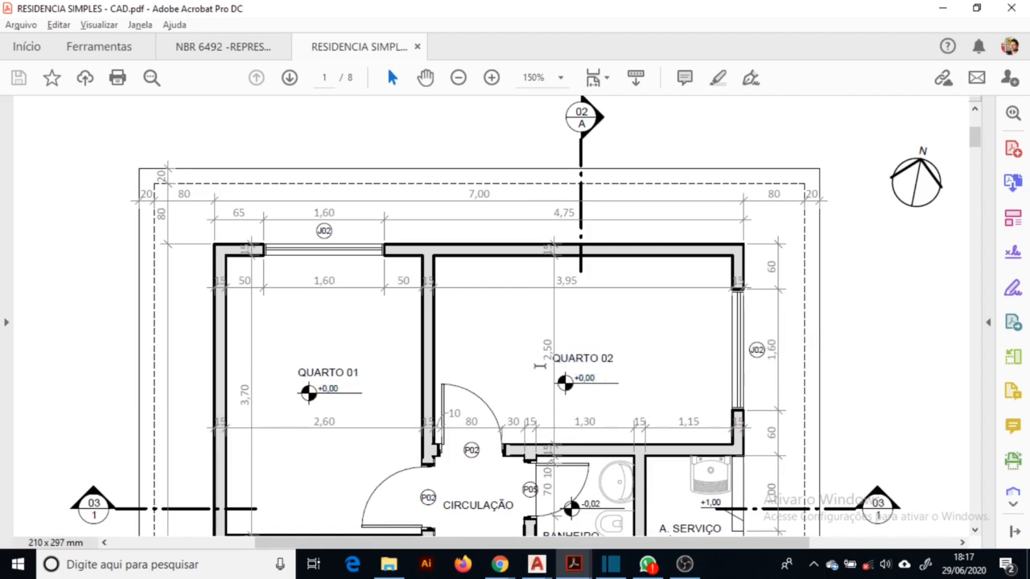
scroll(580, 165, up, 2)
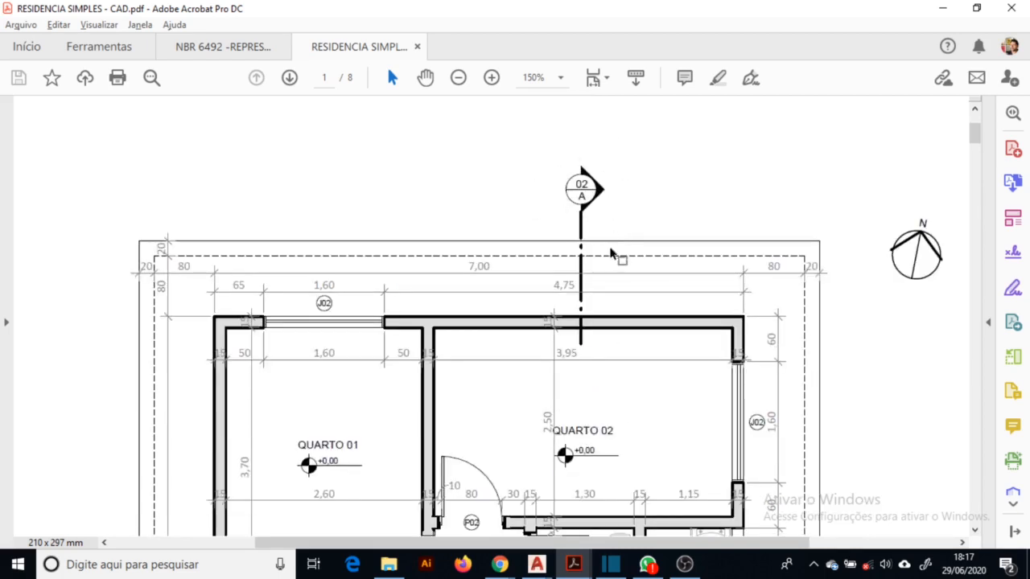
scroll(565, 252, down, 1)
scroll(579, 267, down, 3)
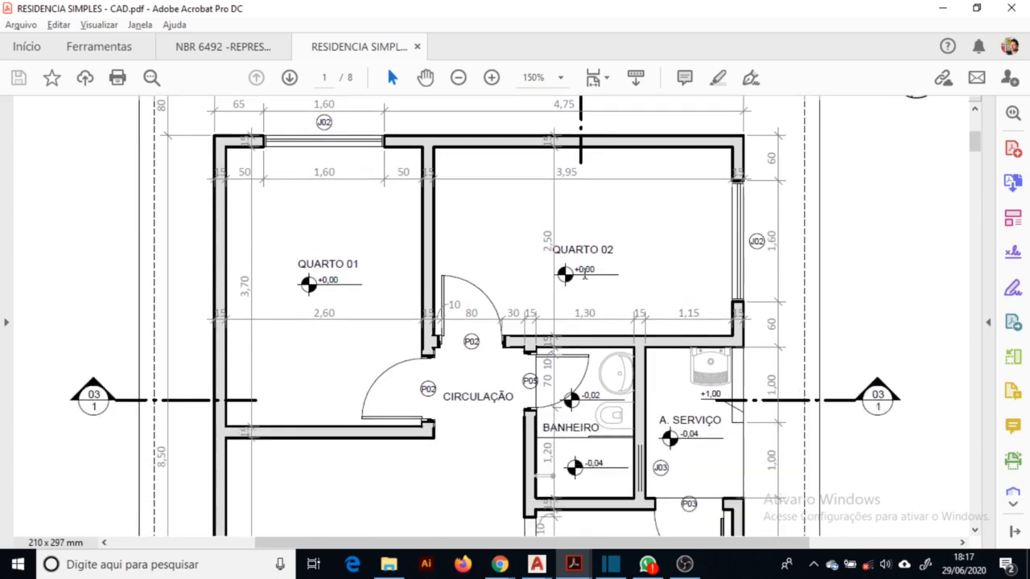
scroll(510, 391, down, 3)
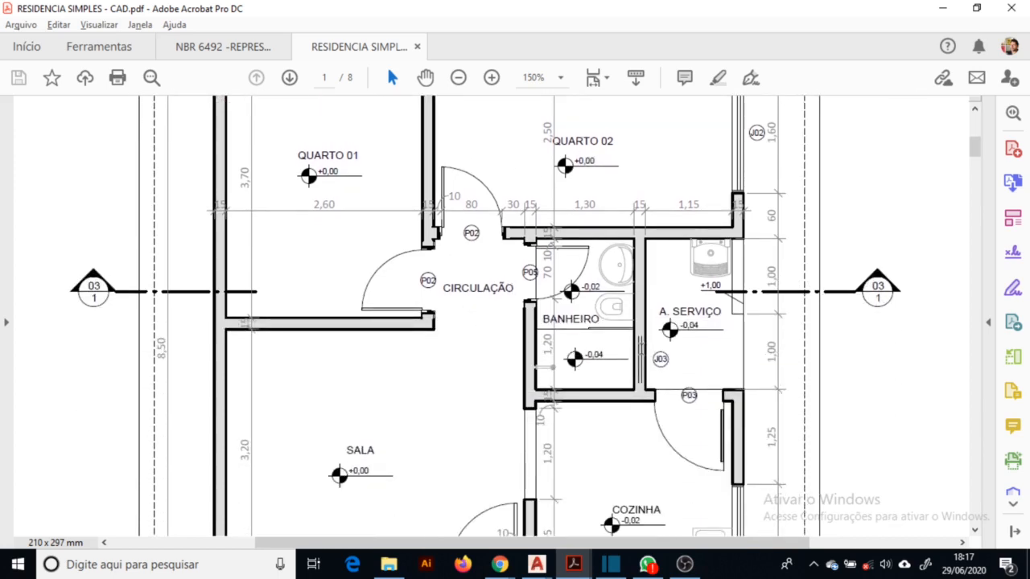
scroll(668, 320, down, 7)
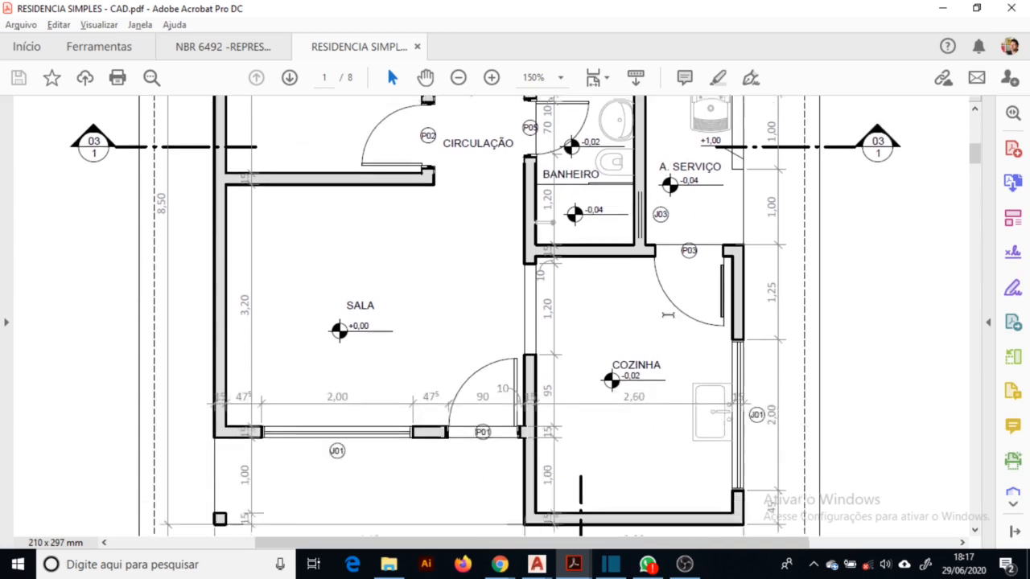
scroll(667, 320, down, 4)
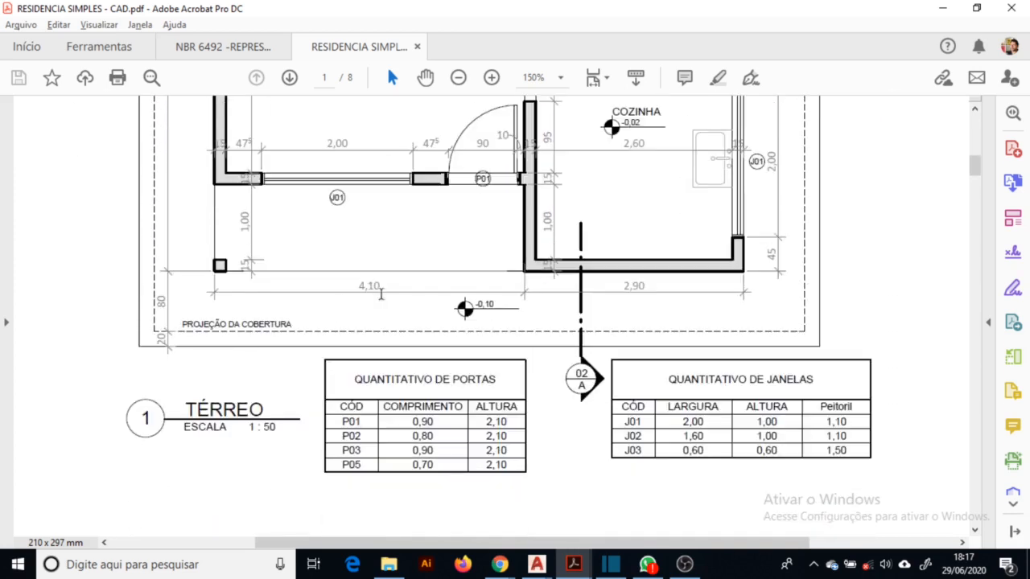